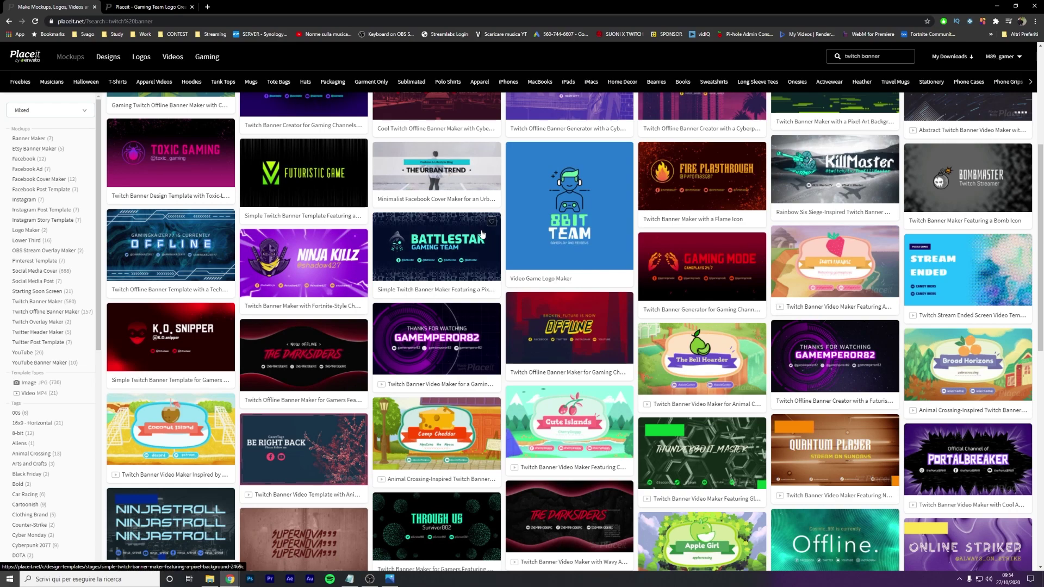
# Scroll through the Twitch banner results and go to page 2.
pyautogui.scroll(-3, 837, 310)
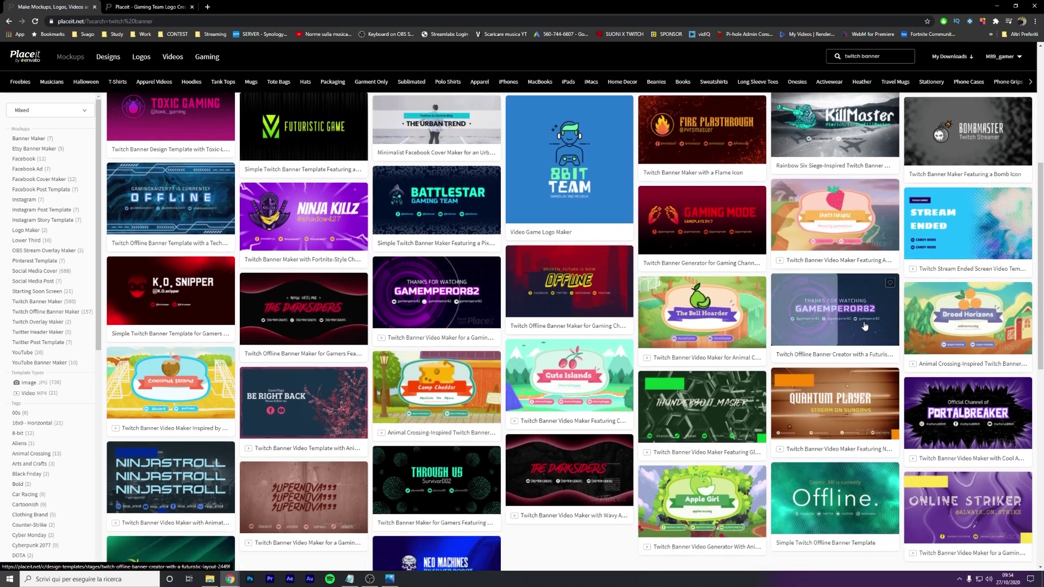
pyautogui.scroll(-5, 653, 354)
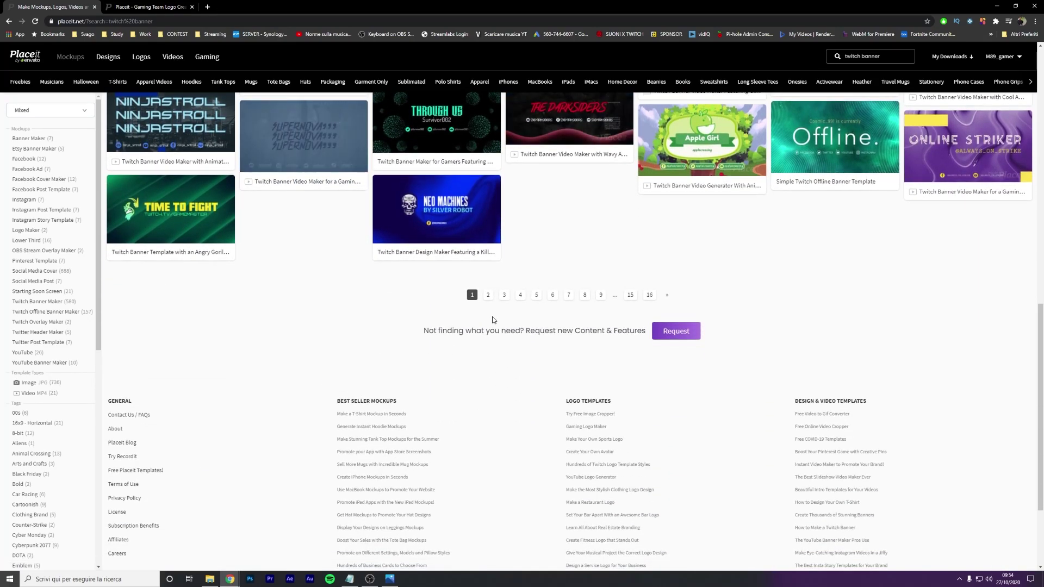
pyautogui.click(489, 295)
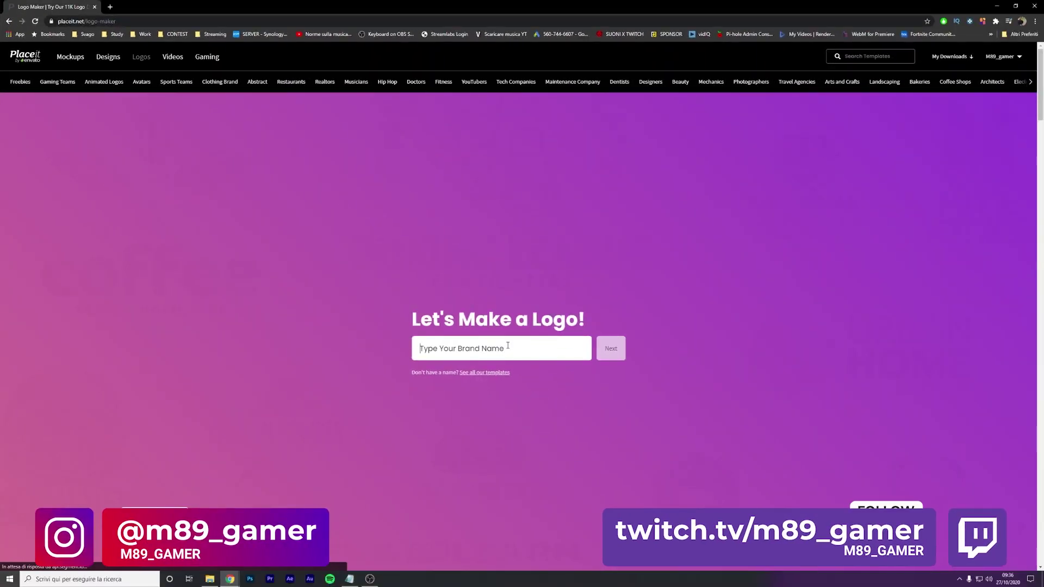
# Enter M89_GAMER as the brand name and show logos for the Gaming (All) industry.
pyautogui.click(498, 349)
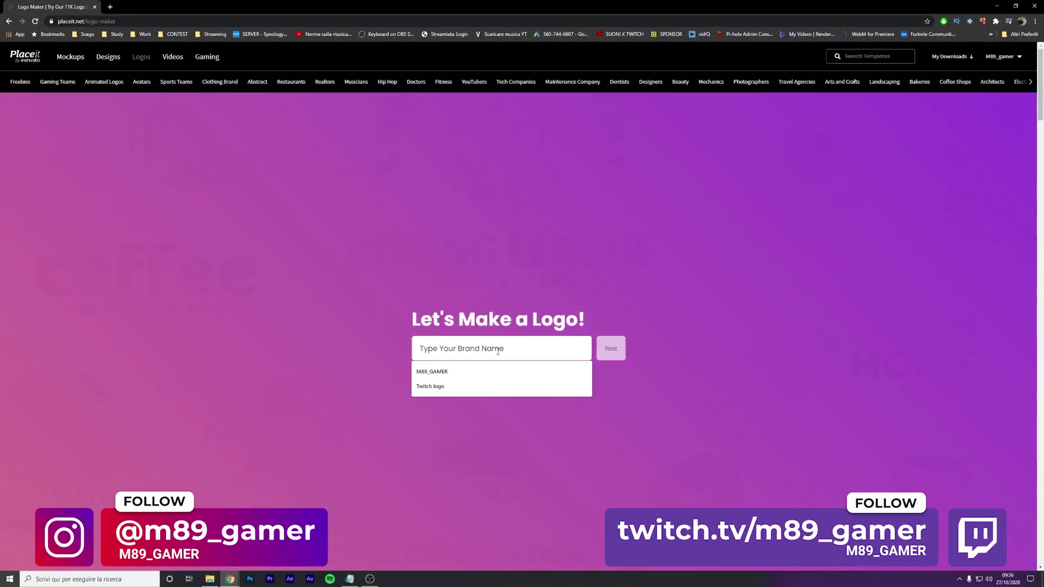
pyautogui.click(432, 372)
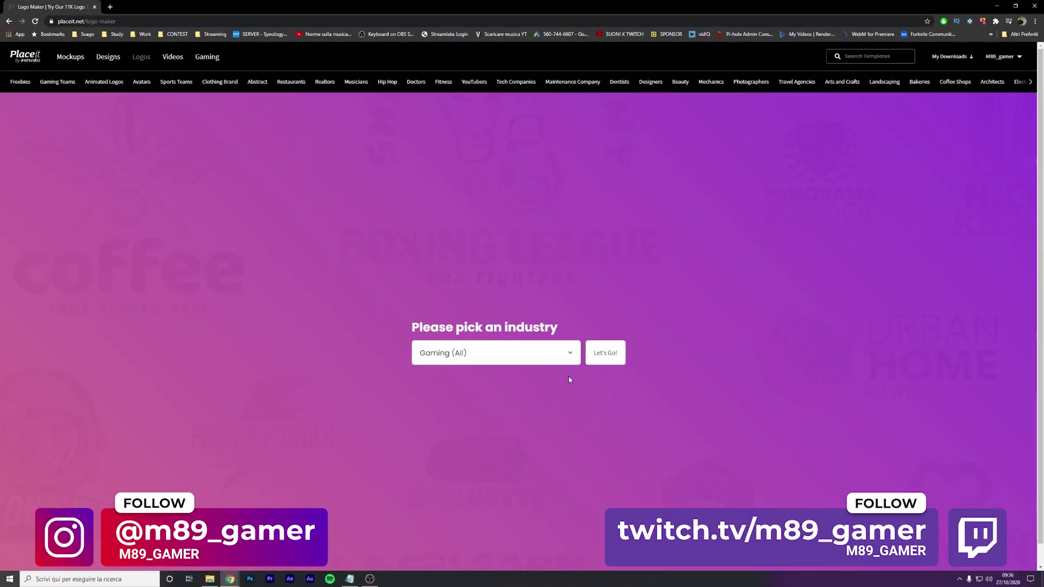
pyautogui.click(569, 354)
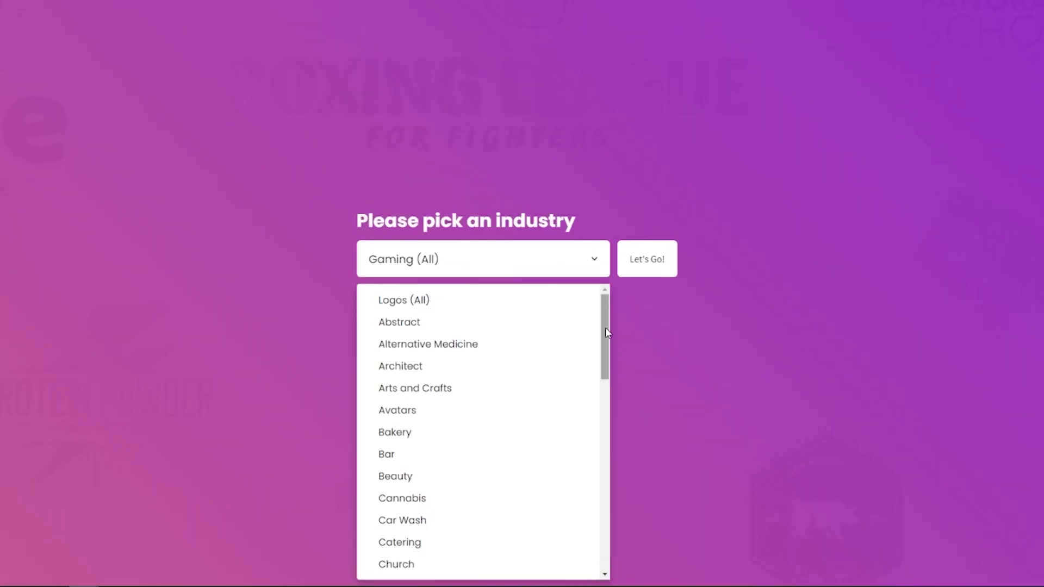
pyautogui.moveTo(605, 328); pyautogui.dragTo(594, 465)
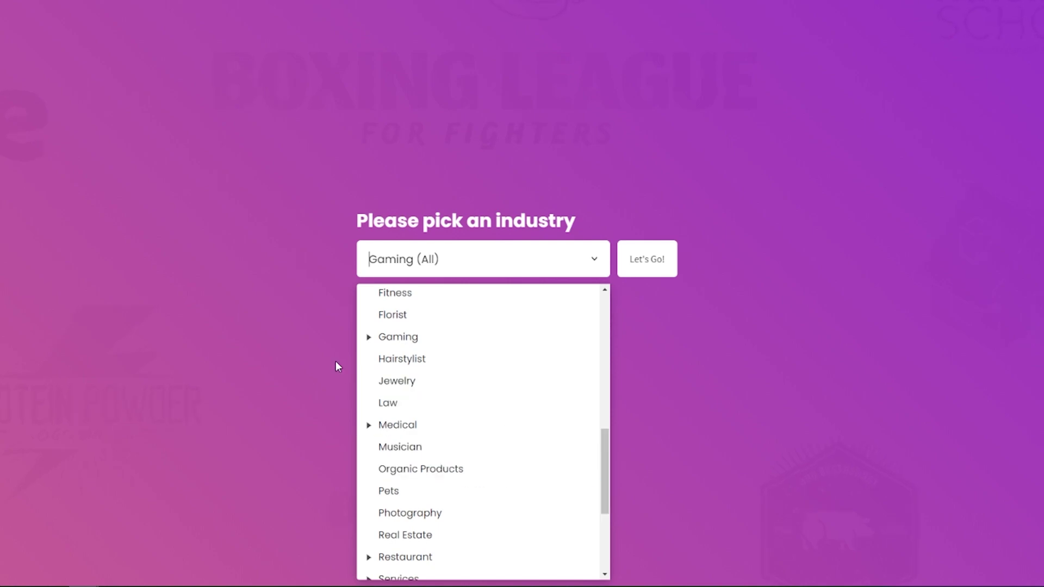
pyautogui.click(368, 338)
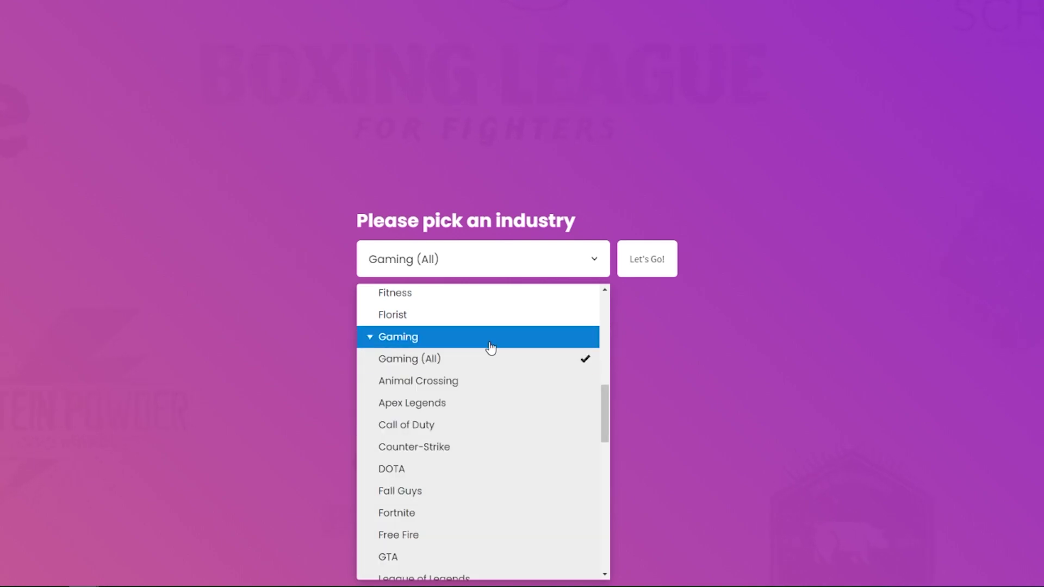
pyautogui.scroll(-1, 491, 348)
pyautogui.scroll(-1, 475, 427)
pyautogui.scroll(-2, 475, 466)
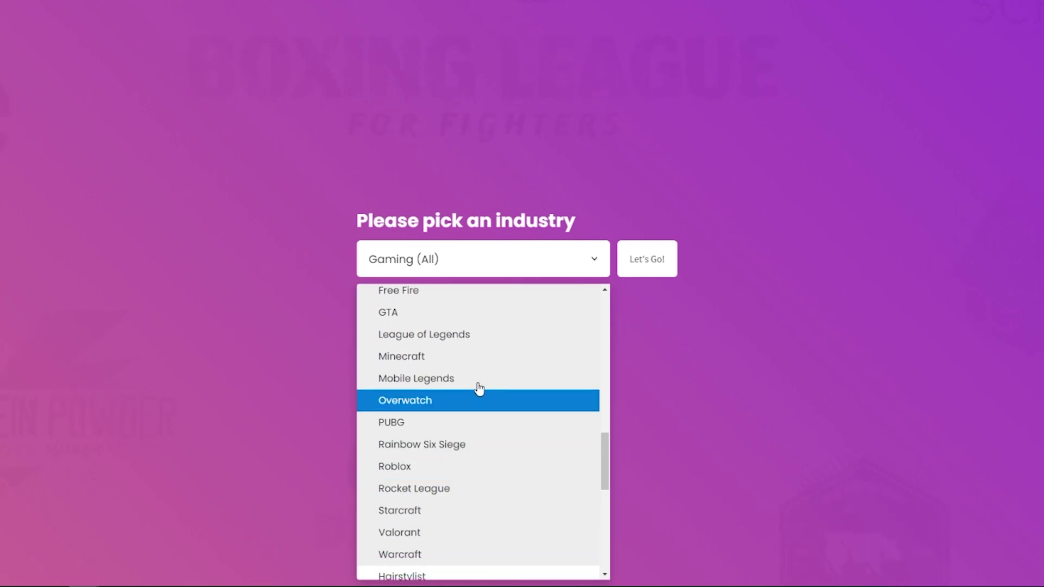
pyautogui.scroll(2, 478, 380)
pyautogui.scroll(1, 478, 377)
pyautogui.click(506, 303)
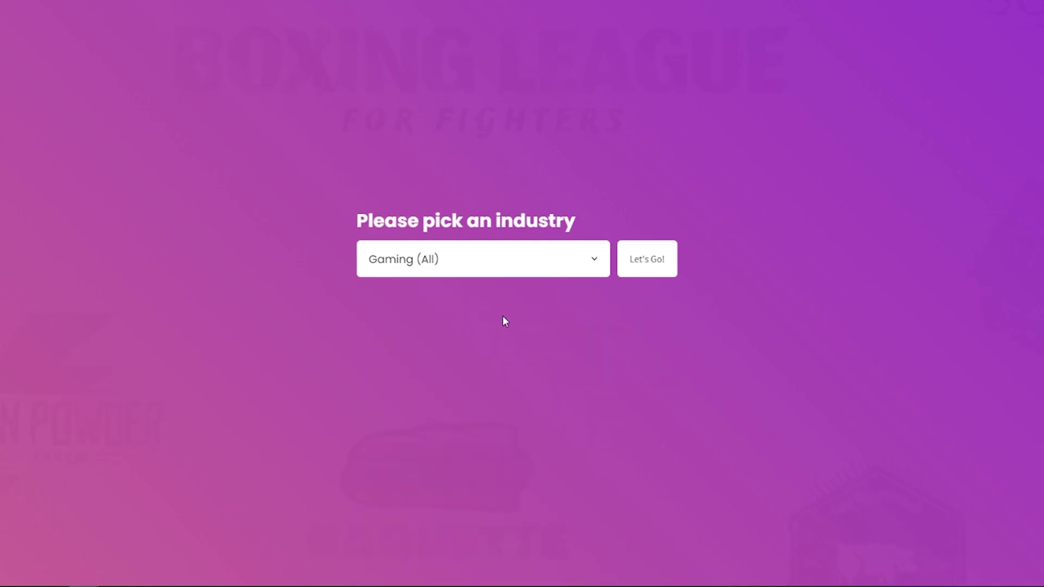
pyautogui.click(647, 259)
# Browse to page 2 of the logo results and open the Mean Hornet helmeted-warrior logo.
pyautogui.scroll(-1, 367, 389)
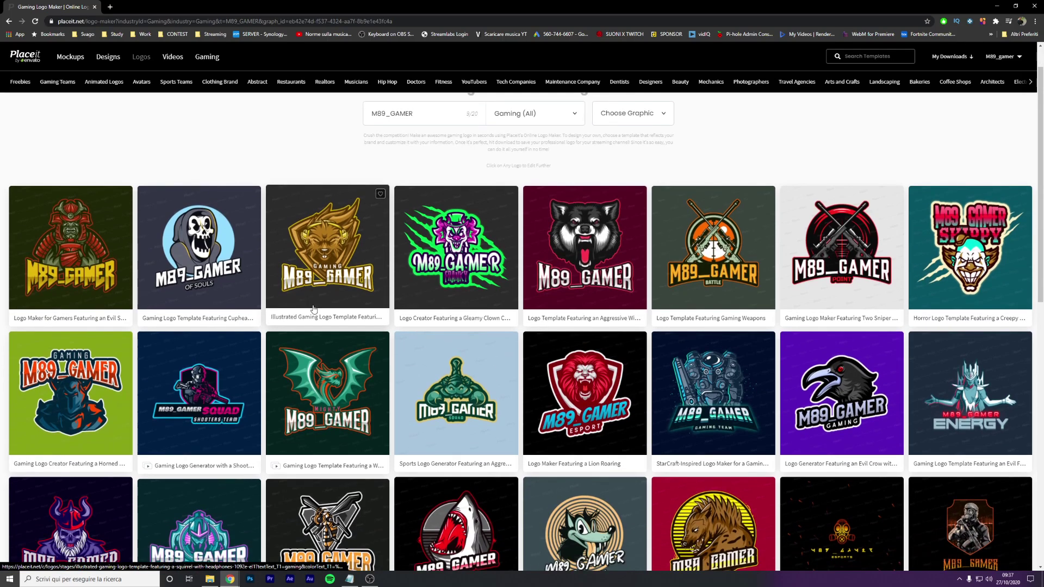
pyautogui.scroll(-3, 871, 413)
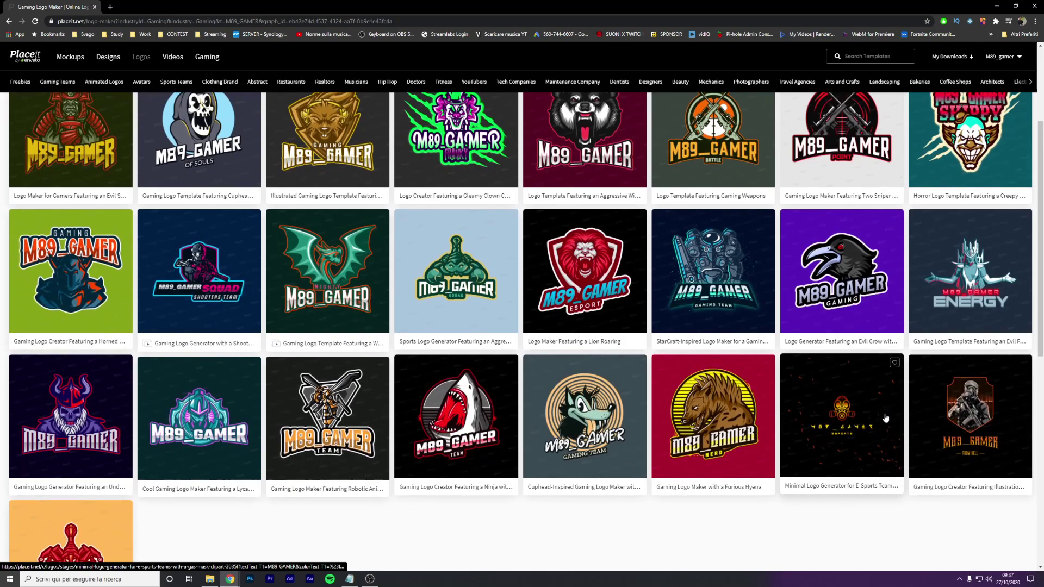
pyautogui.scroll(-1, 881, 433)
pyautogui.scroll(-3, 653, 435)
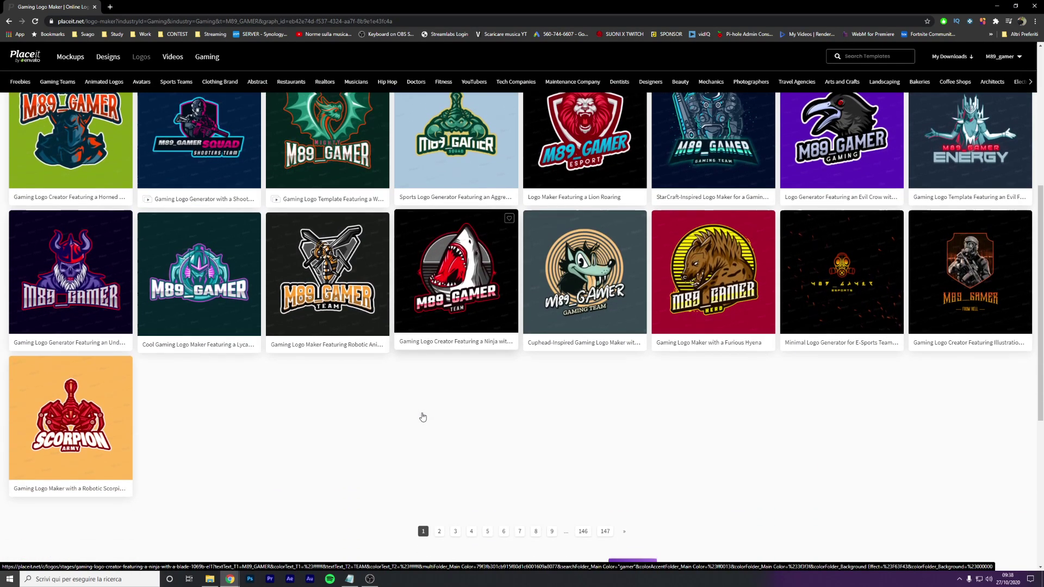
pyautogui.scroll(-1, 502, 422)
pyautogui.click(438, 471)
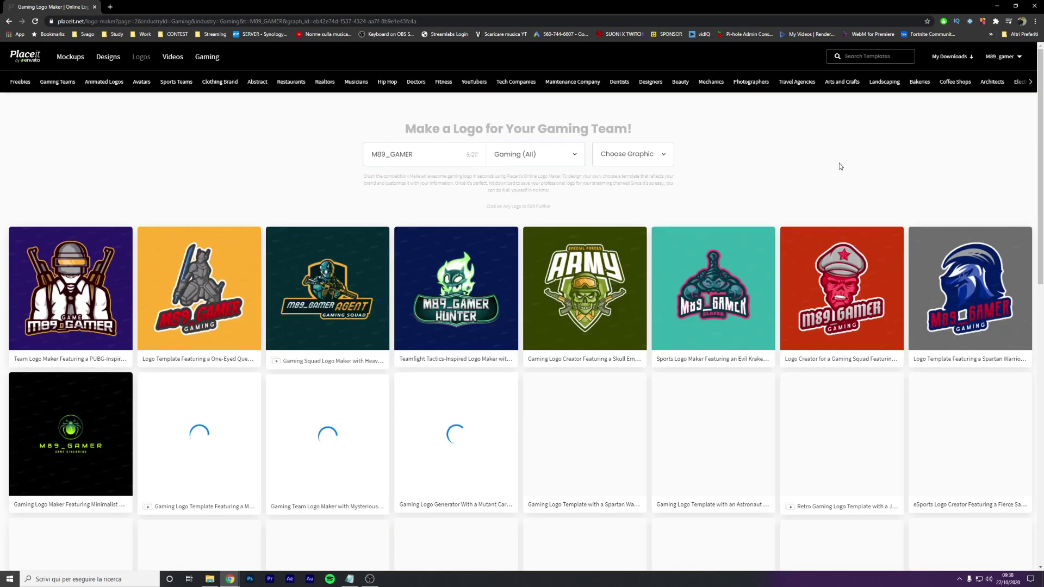
pyautogui.scroll(-2, 841, 167)
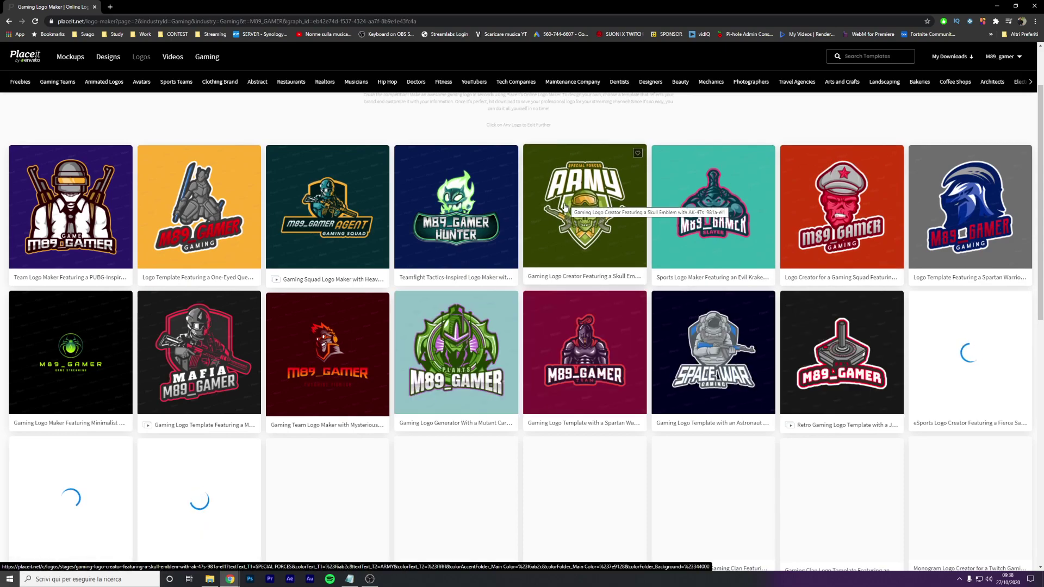
pyautogui.scroll(-10, 380, 300)
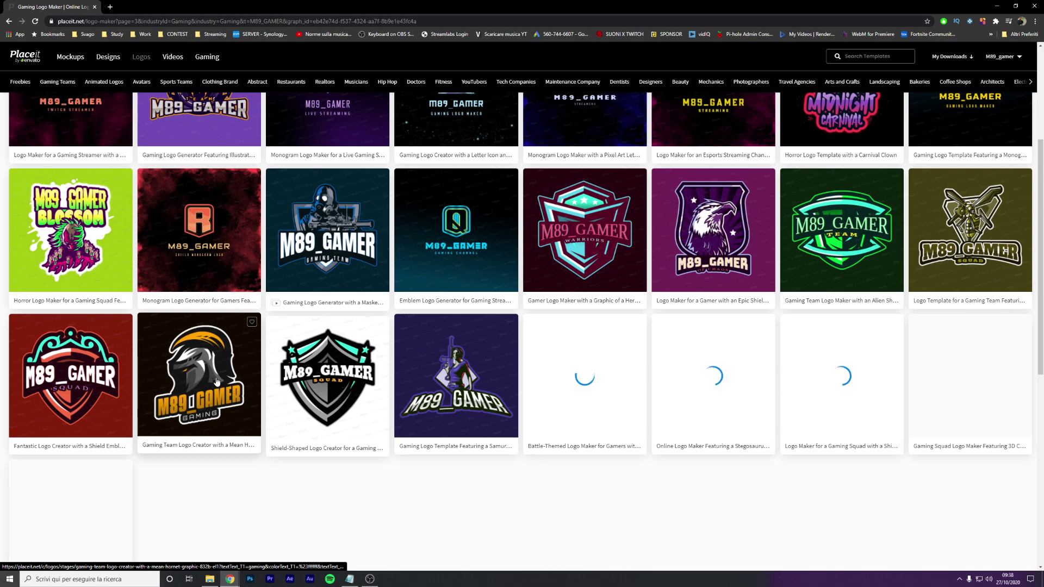
pyautogui.click(216, 382)
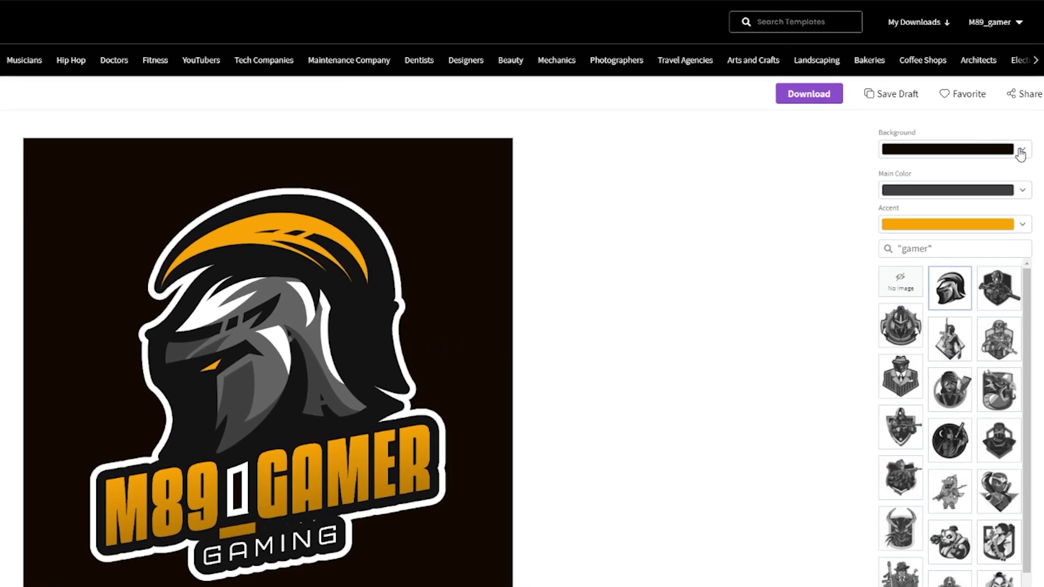
# Set the logo background to a dark shade, the main colour to black and the accent to purple.
pyautogui.click(1021, 154)
pyautogui.click(873, 165)
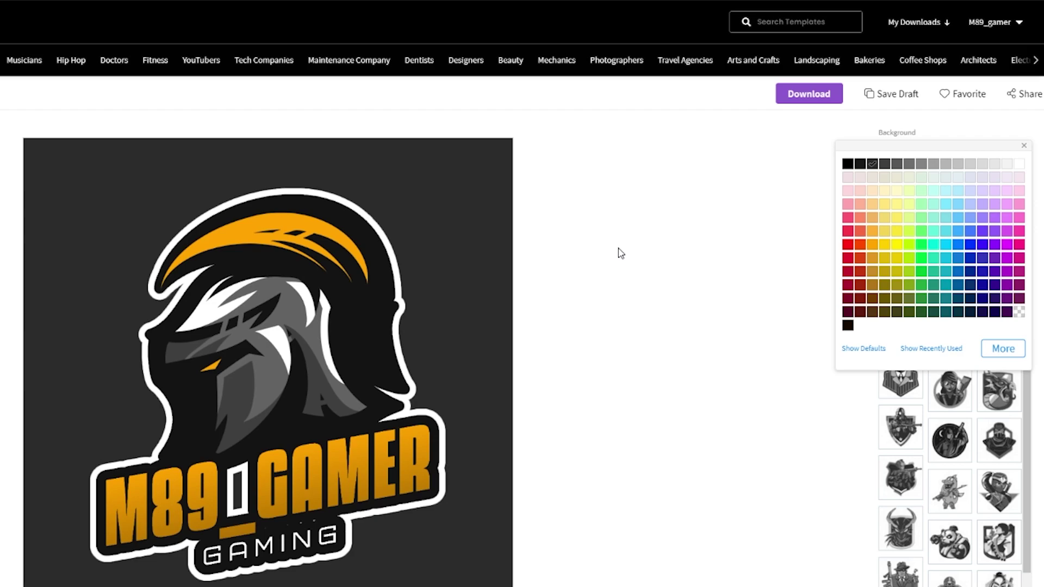
pyautogui.click(859, 166)
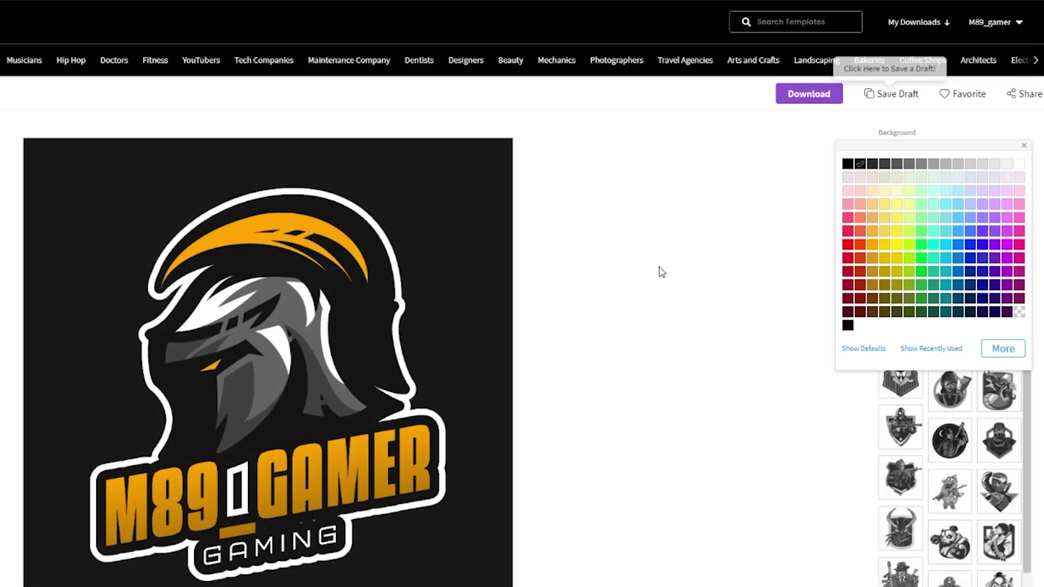
pyautogui.click(743, 414)
pyautogui.click(949, 191)
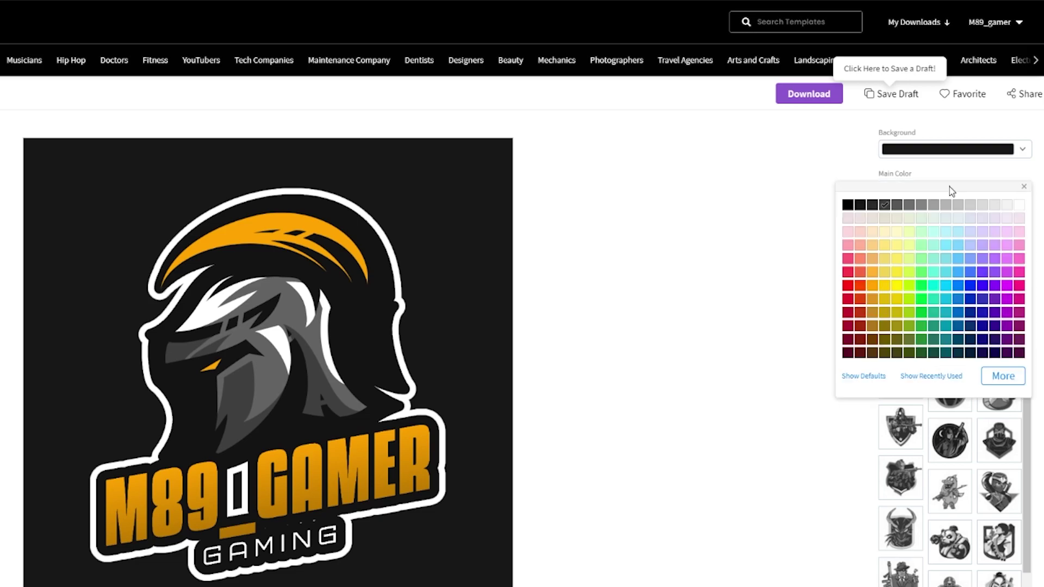
pyautogui.click(848, 206)
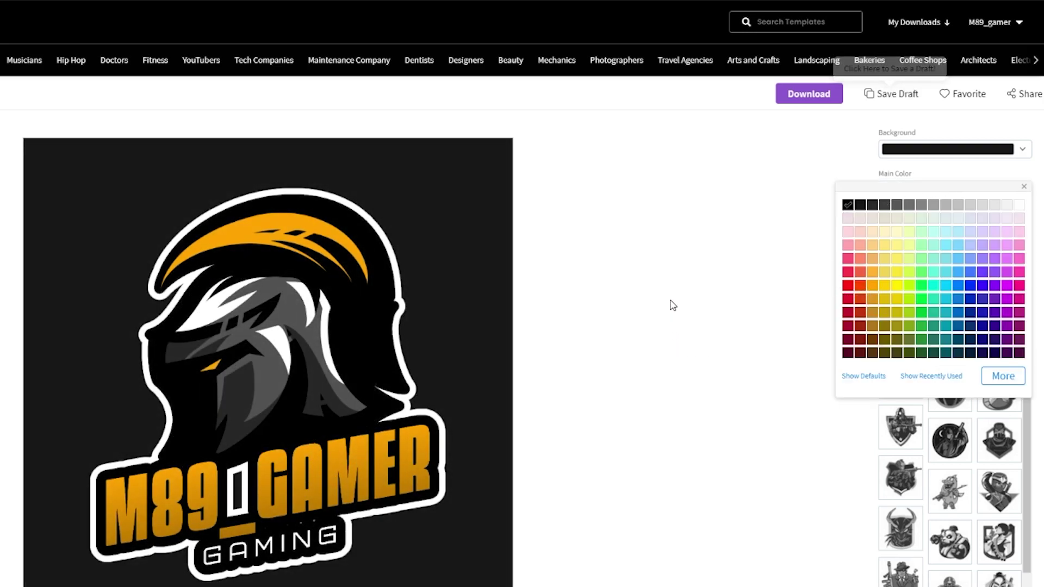
pyautogui.click(651, 376)
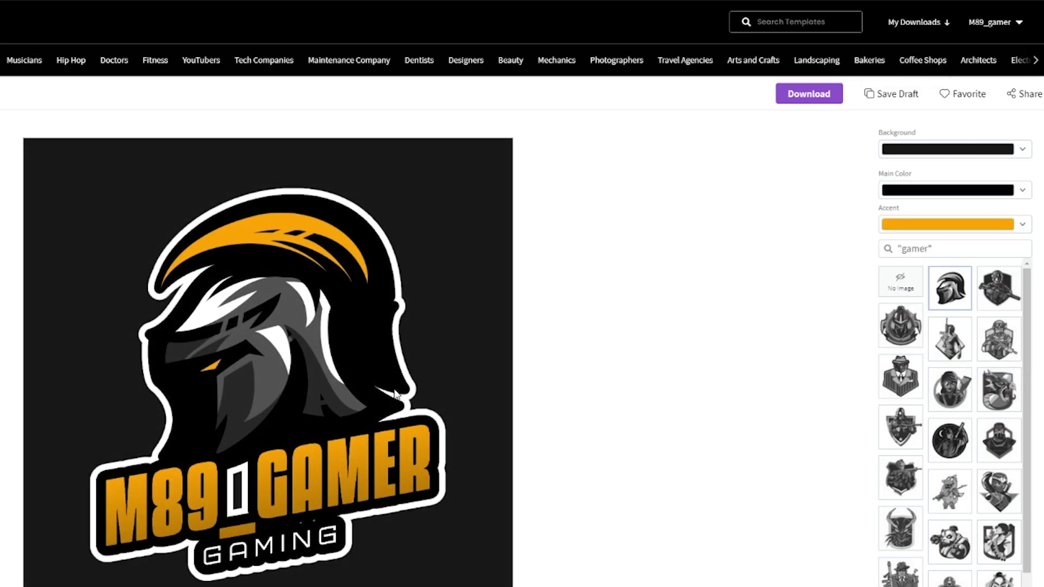
pyautogui.click(1012, 227)
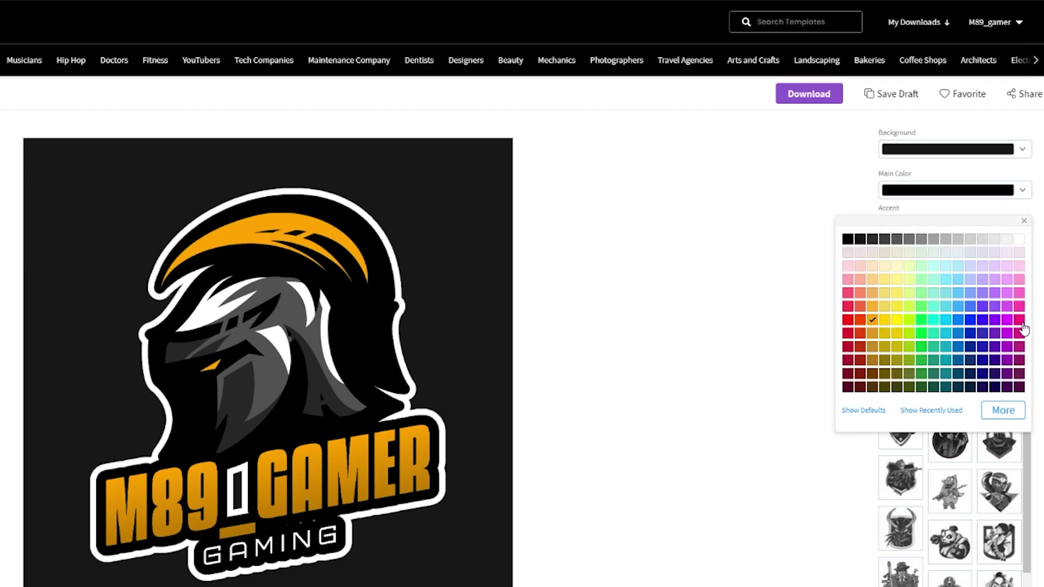
pyautogui.click(997, 321)
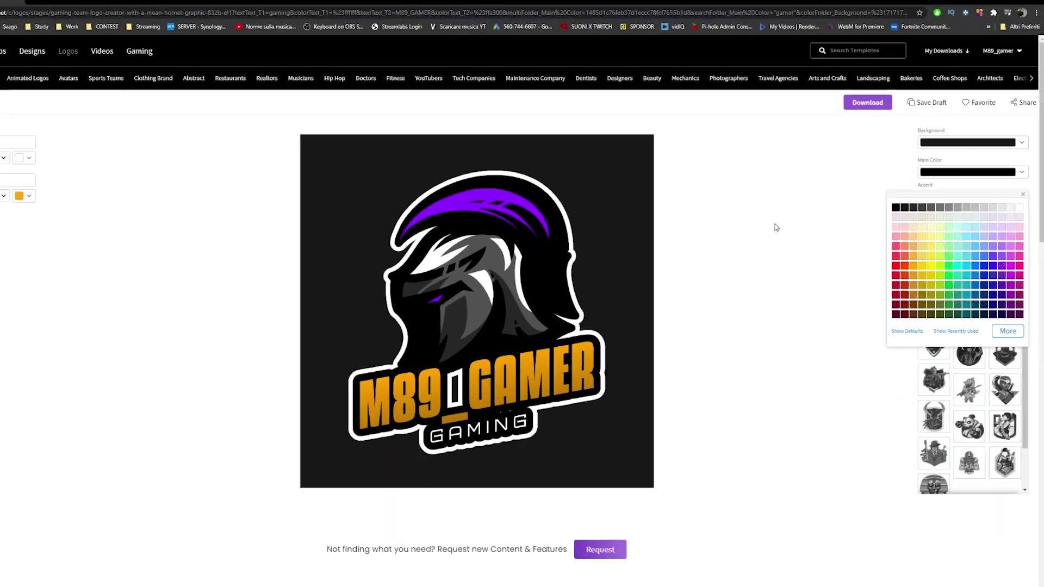
pyautogui.click(842, 295)
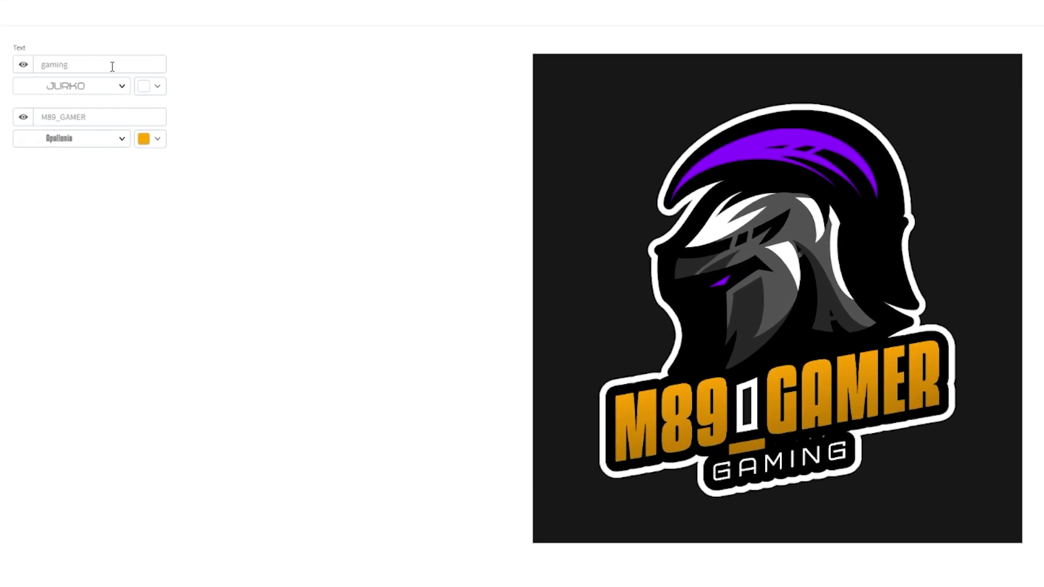
# Delete the GAMING tagline and browse the font list for M89_GAMER.
pyautogui.press('BackSpace')
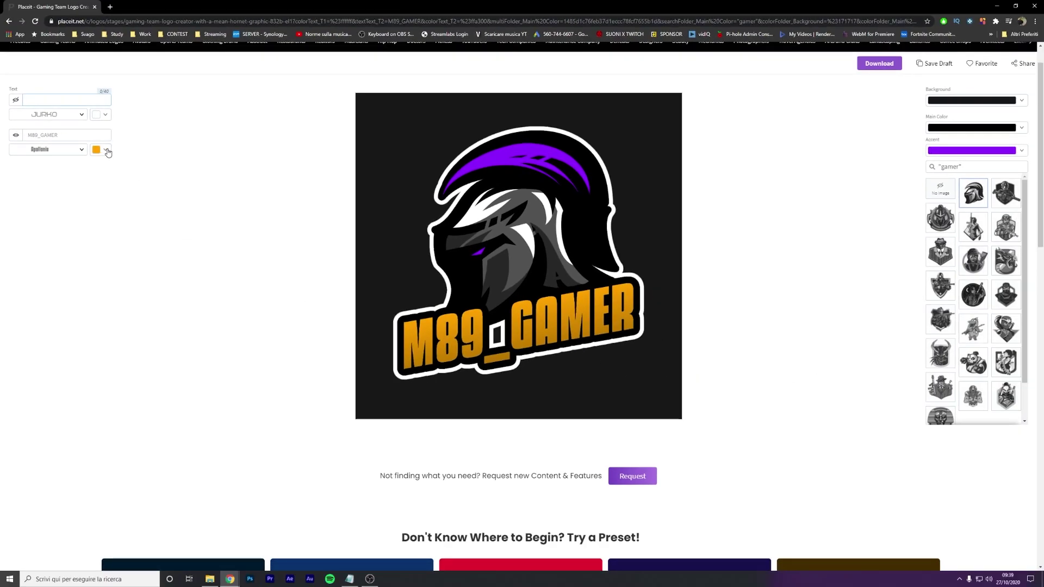
pyautogui.click(85, 150)
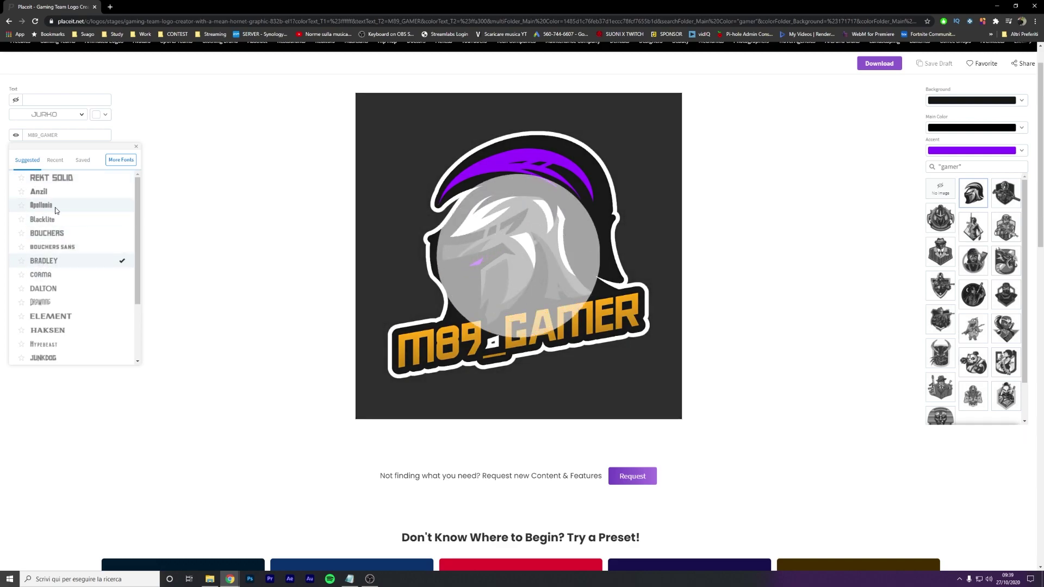
pyautogui.scroll(-3, 82, 279)
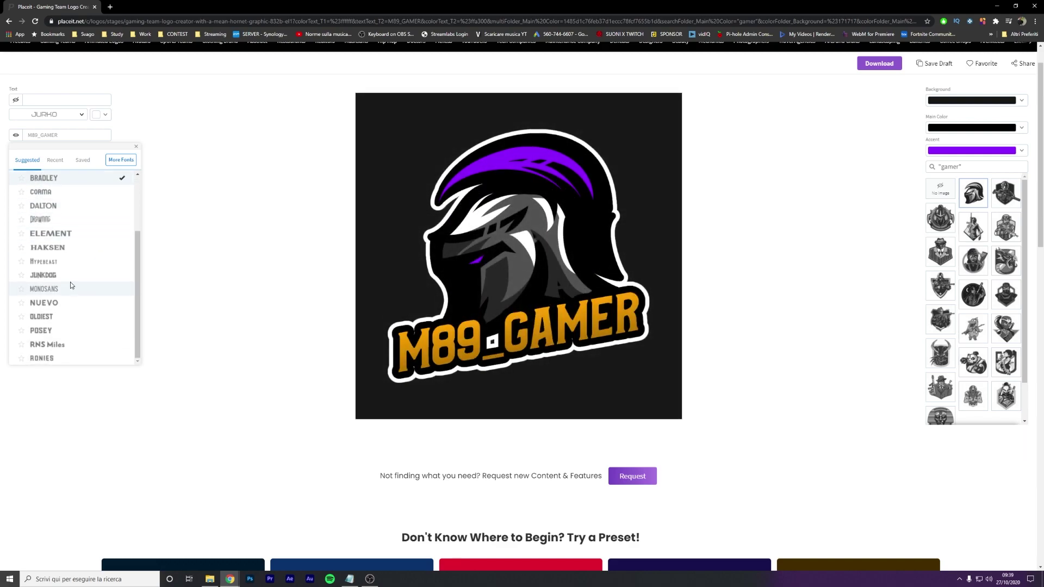
pyautogui.scroll(-2, 52, 251)
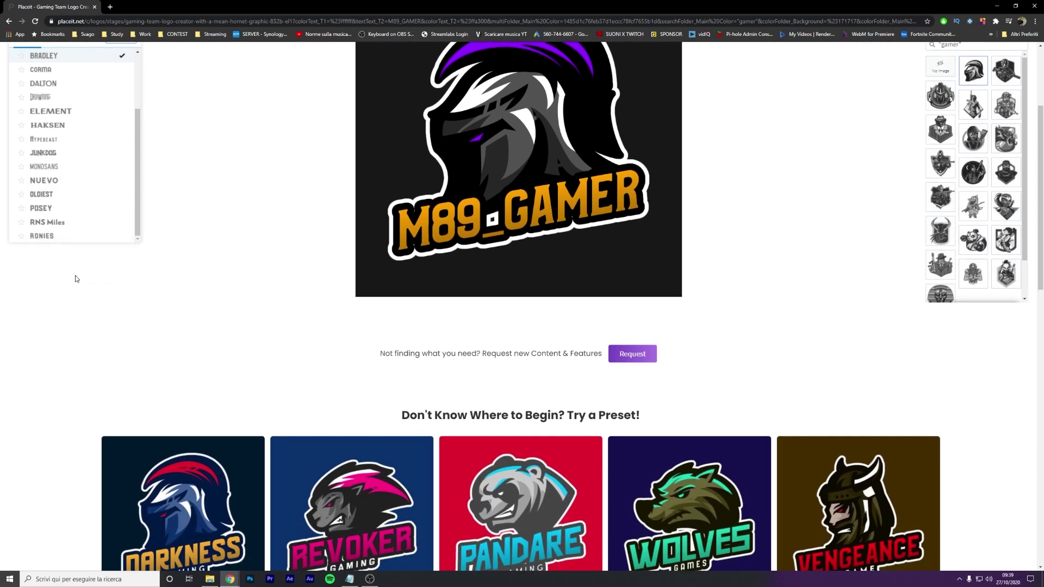
pyautogui.scroll(3, 76, 279)
pyautogui.click(52, 262)
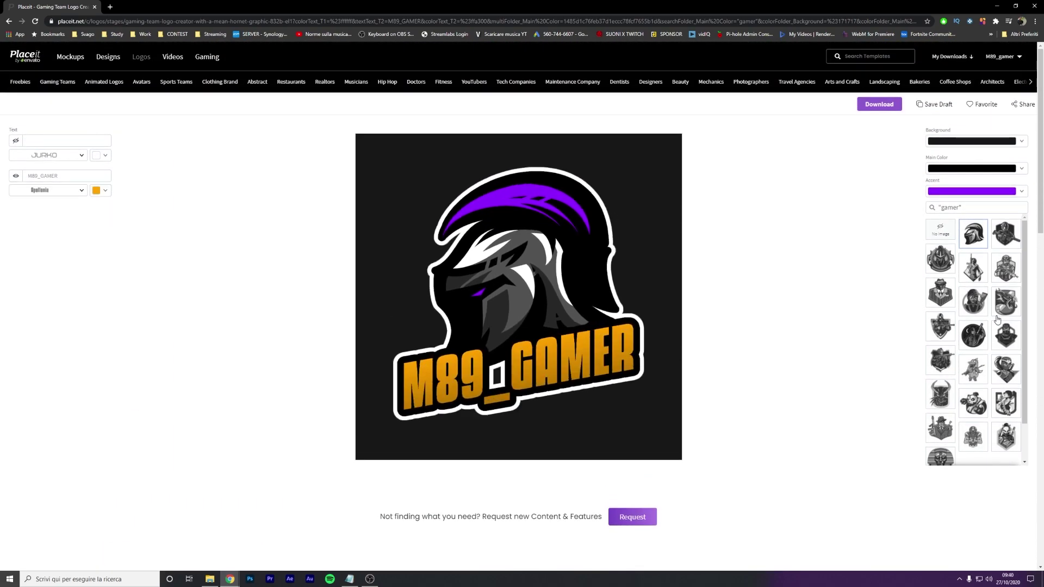
pyautogui.scroll(-2, 994, 356)
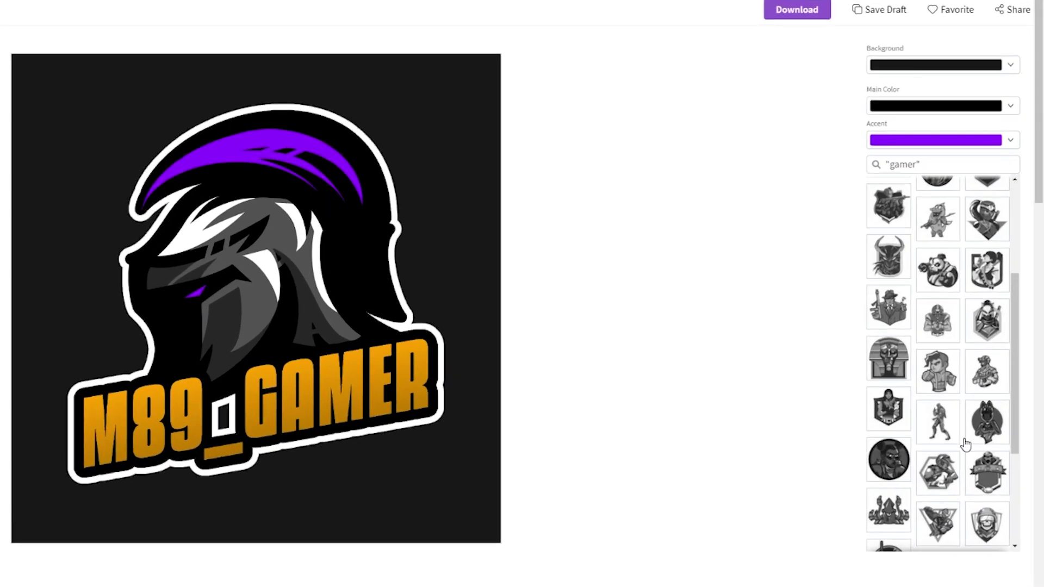
pyautogui.scroll(-3, 974, 402)
pyautogui.scroll(-2, 919, 456)
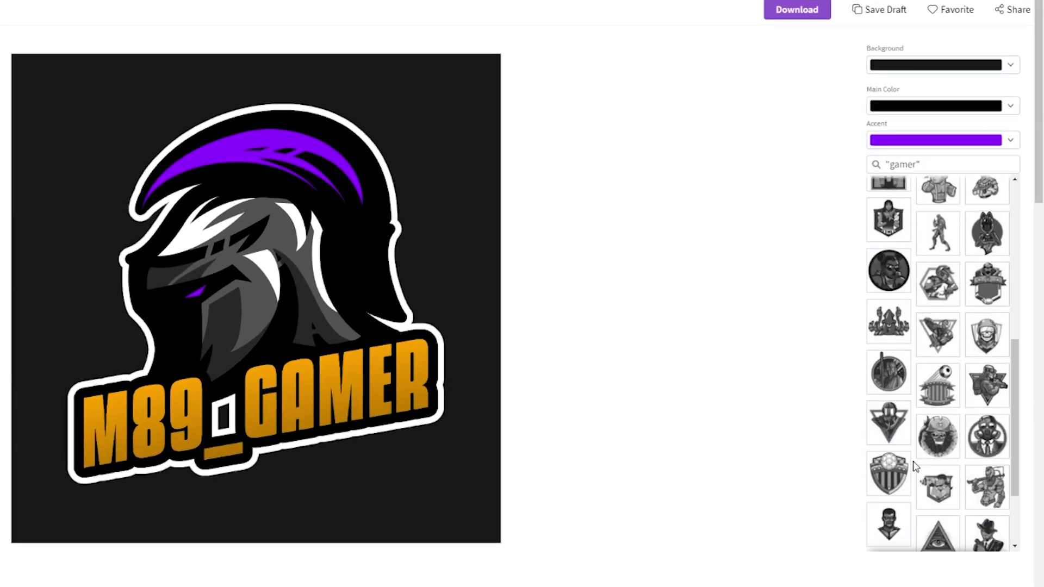
pyautogui.scroll(-2, 924, 449)
pyautogui.scroll(-1, 931, 442)
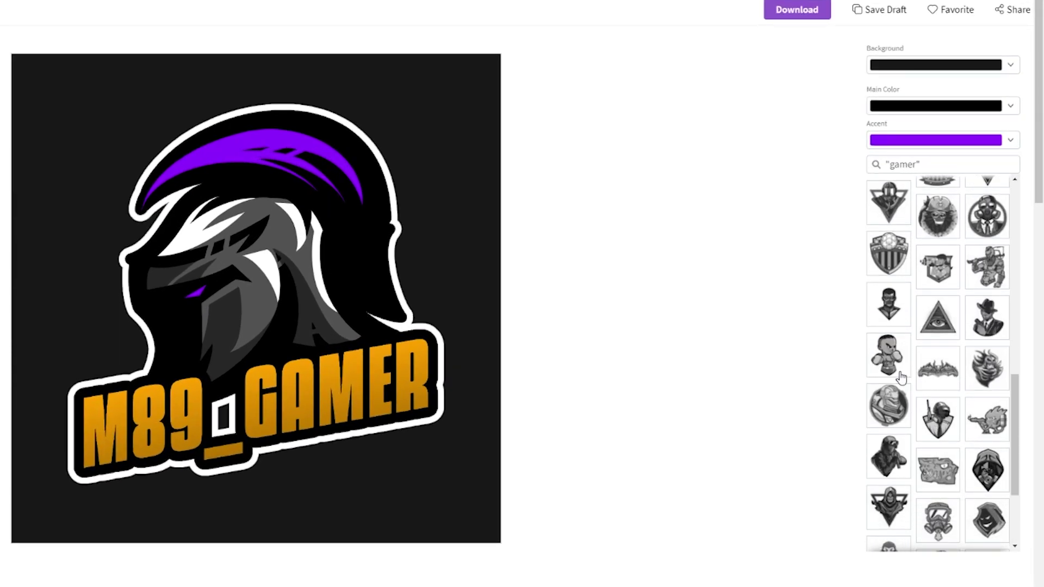
pyautogui.scroll(-2, 931, 397)
pyautogui.scroll(-1, 930, 386)
pyautogui.scroll(-1, 925, 370)
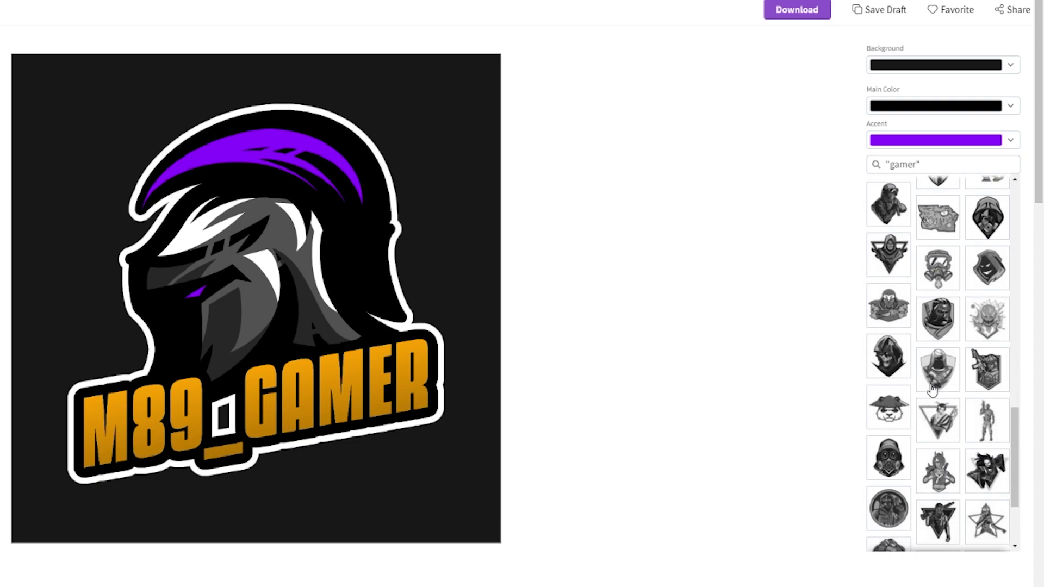
pyautogui.scroll(-1, 918, 354)
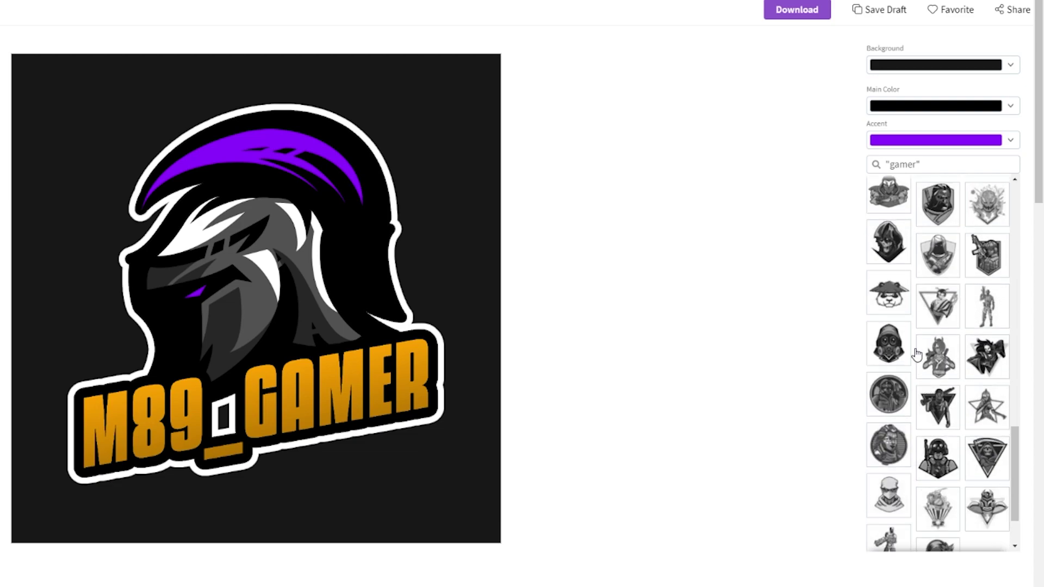
pyautogui.click(938, 256)
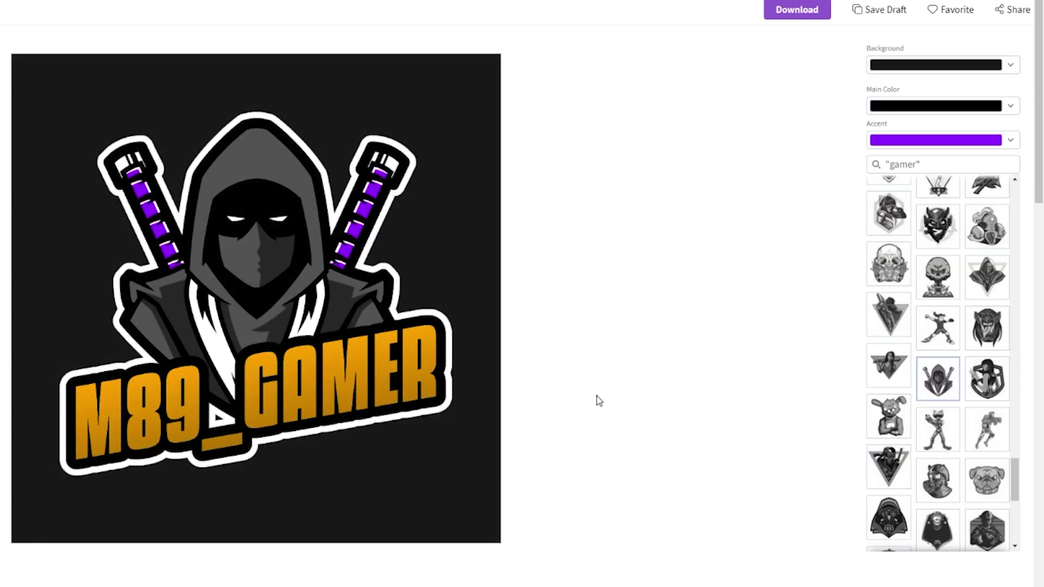
pyautogui.scroll(-5, 914, 522)
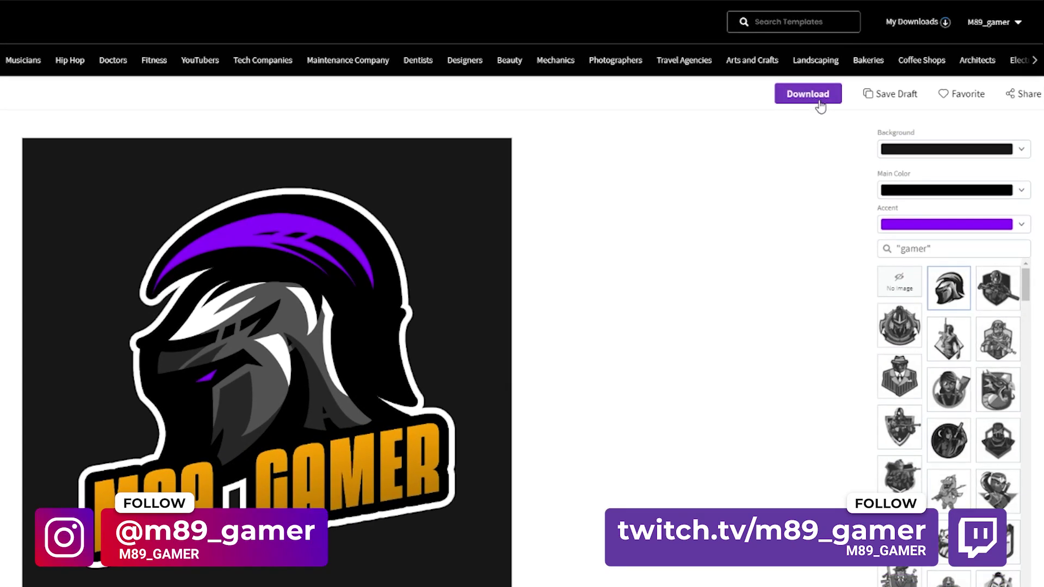
# Download the finished M89_GAMER helmet logo.
pyautogui.click(879, 105)
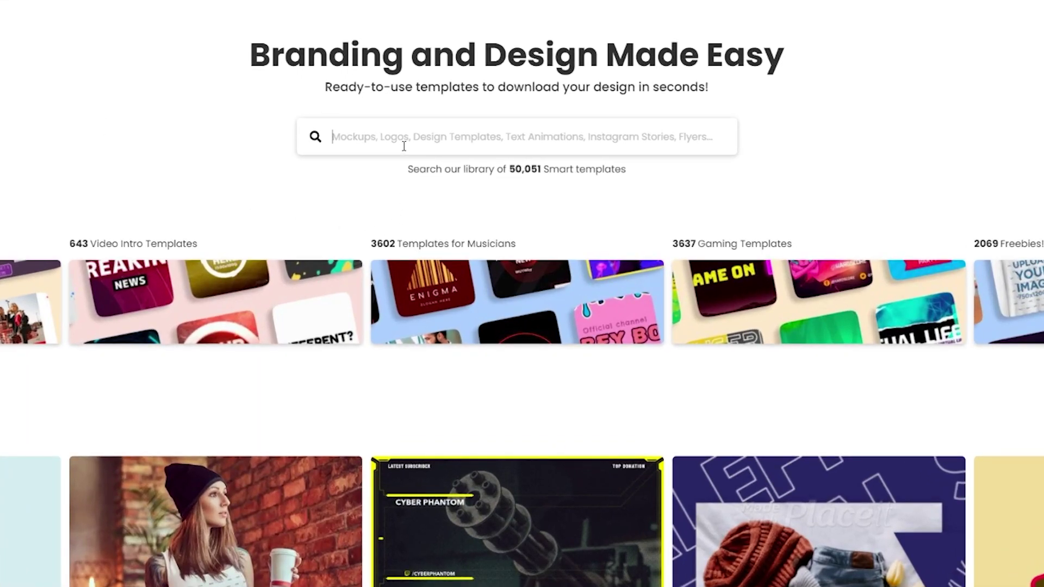
# Search for 'twitch banner' and open the Digital Dynasty ninja banner template.
pyautogui.write('twitch')
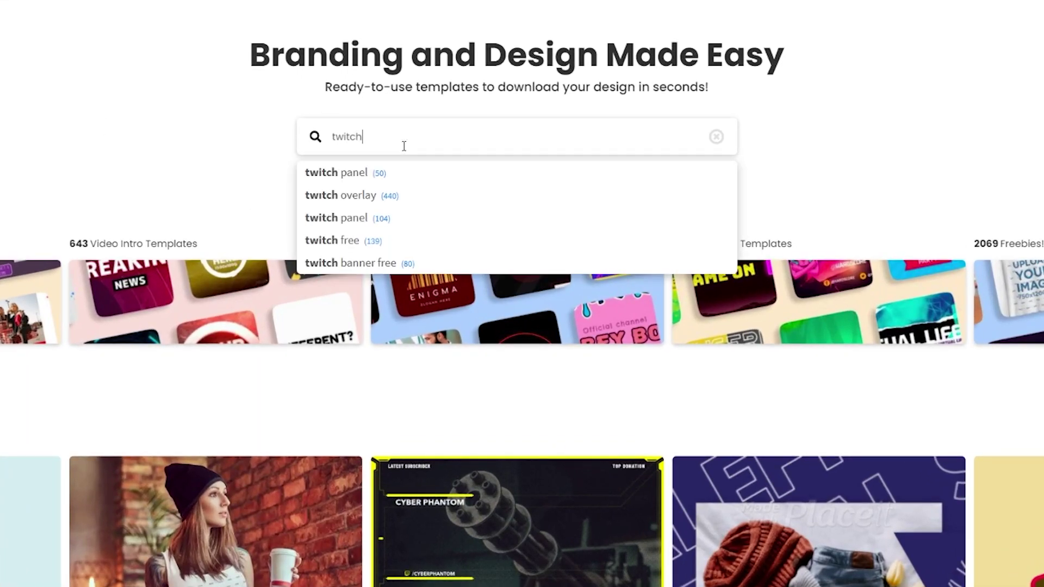
pyautogui.write(' banner')
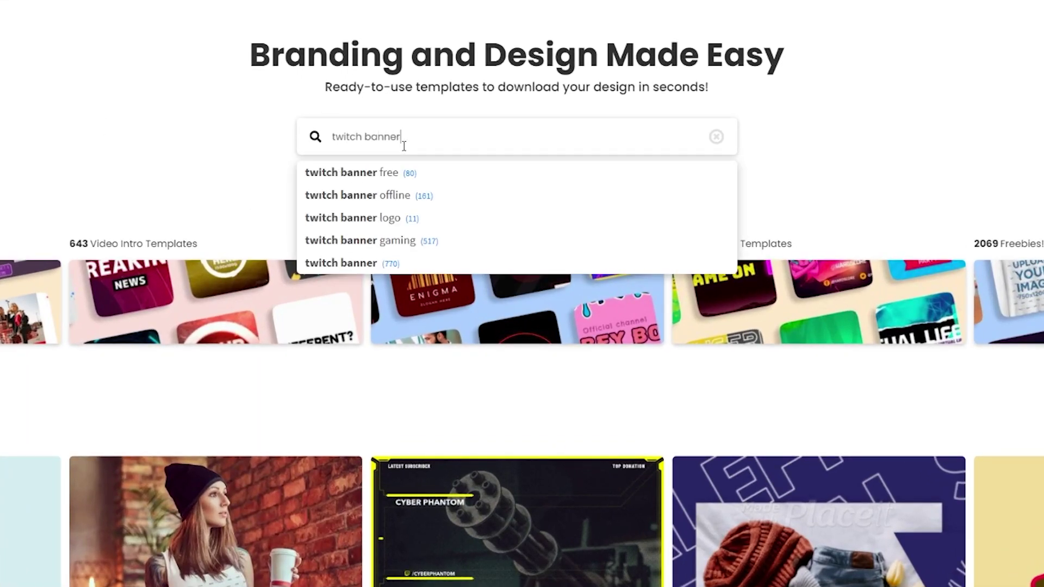
pyautogui.press('Return')
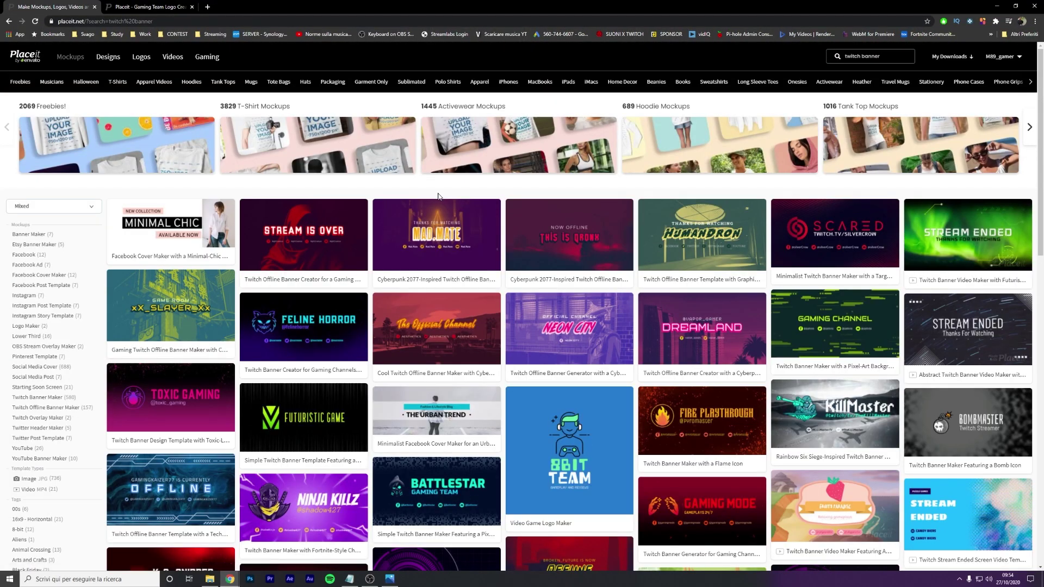
pyautogui.scroll(-3, 438, 197)
pyautogui.scroll(-5, 517, 261)
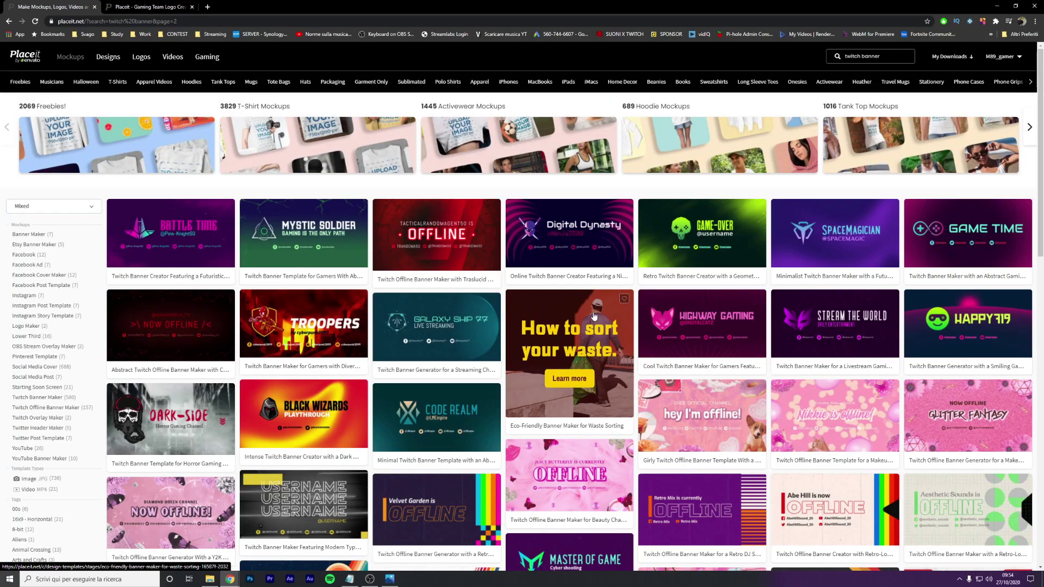
pyautogui.click(588, 240)
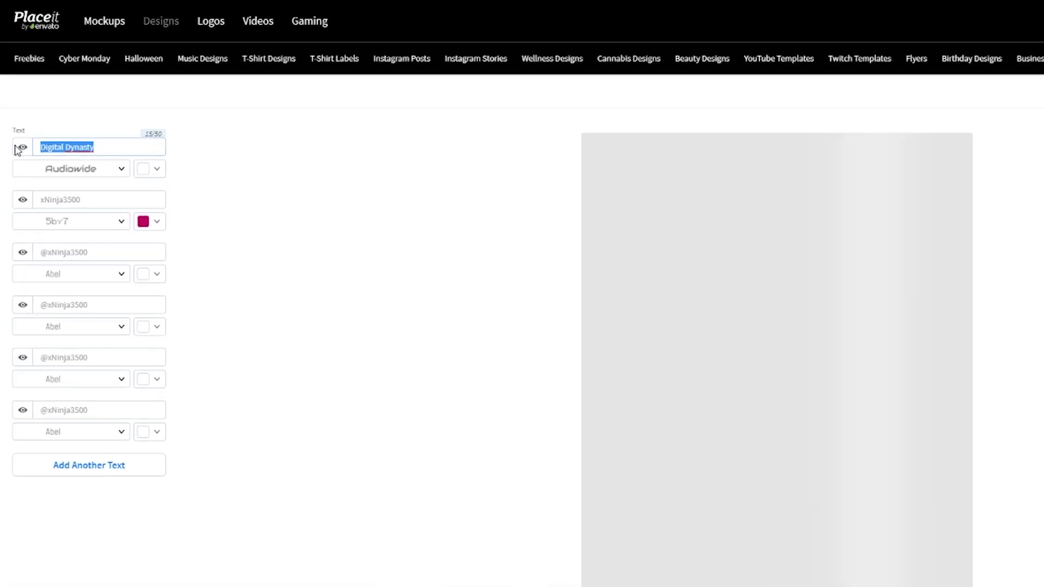
# Retitle the banner M89_GAMER, use the gamepad graphic, and hide the xNinja3500 subtitle.
pyautogui.write('M89')
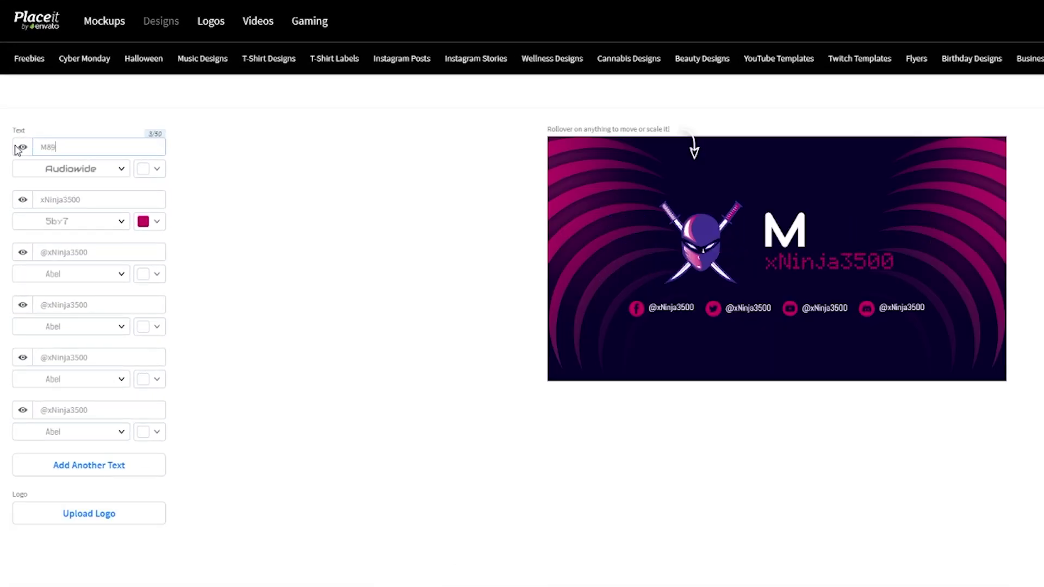
pyautogui.write('_GAMER')
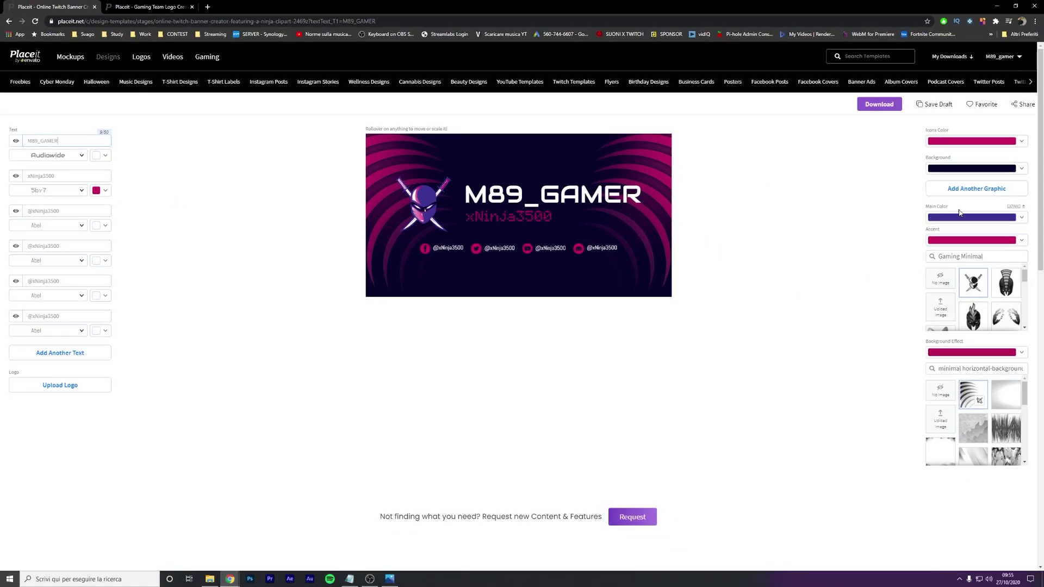
pyautogui.scroll(-2, 1004, 299)
pyautogui.scroll(-2, 1003, 299)
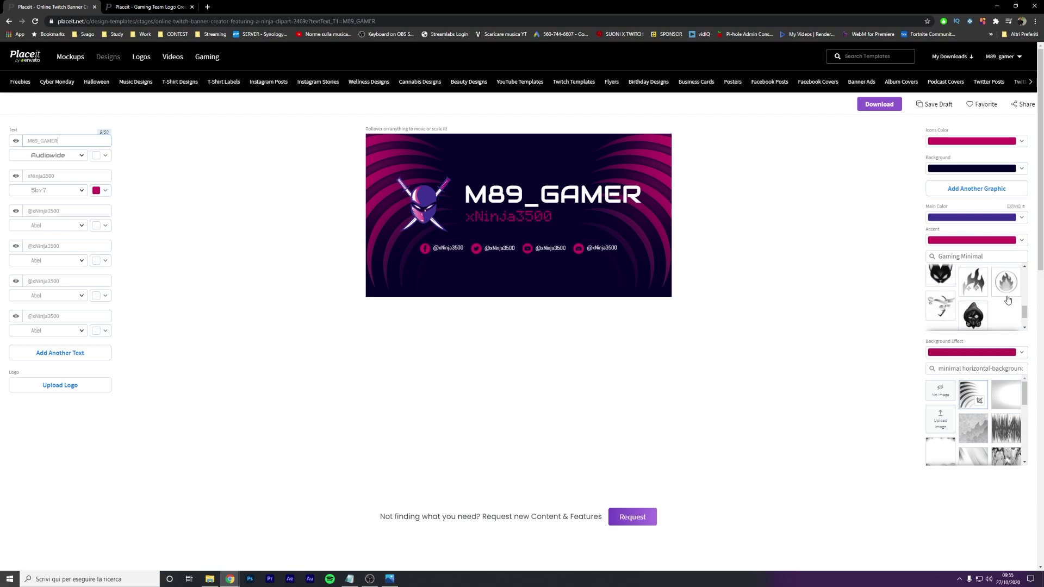
pyautogui.scroll(-2, 1003, 299)
pyautogui.click(973, 321)
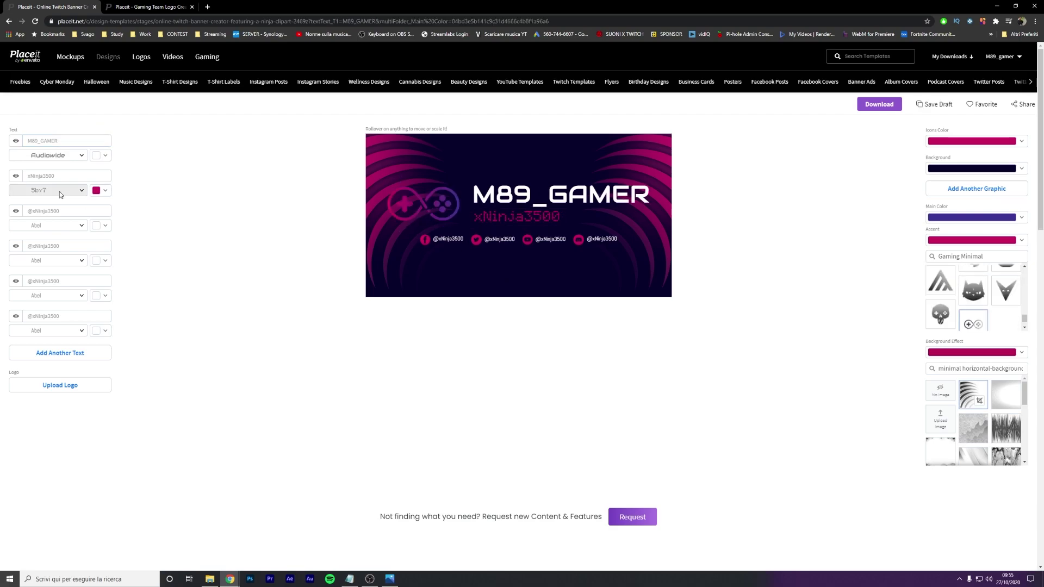
pyautogui.click(15, 177)
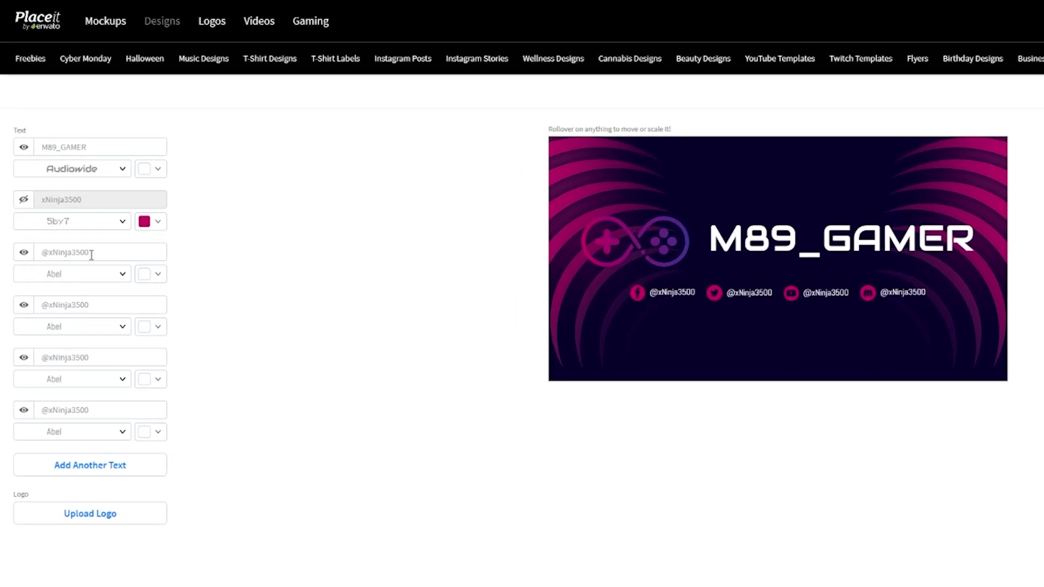
pyautogui.moveTo(92, 254); pyautogui.dragTo(50, 253)
pyautogui.write('m89')
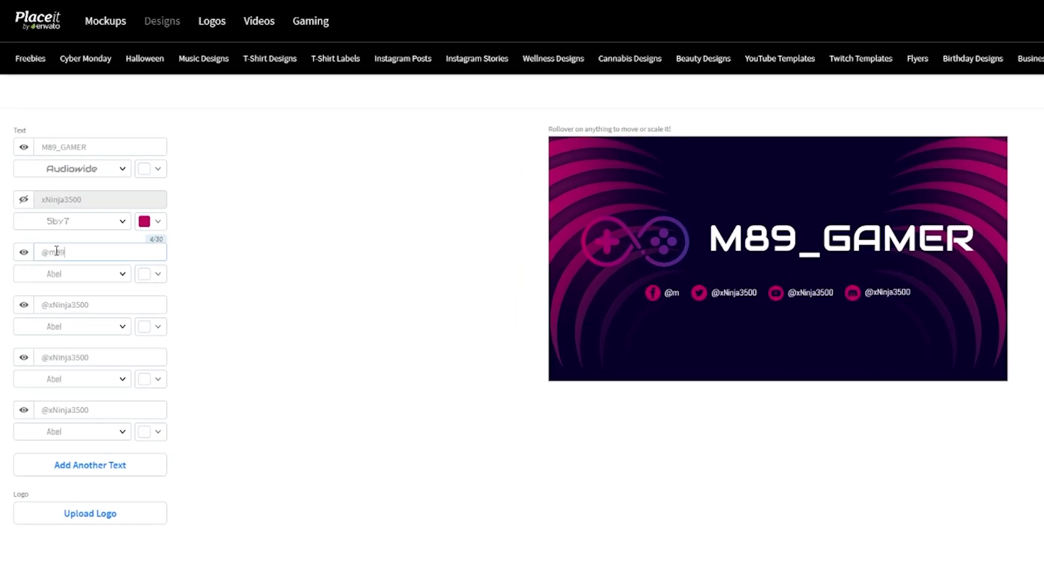
pyautogui.write('_gamer')
pyautogui.hotkey('ctrl', 'a')
pyautogui.tripleClick(92, 305)
pyautogui.write('@m89_gamer')
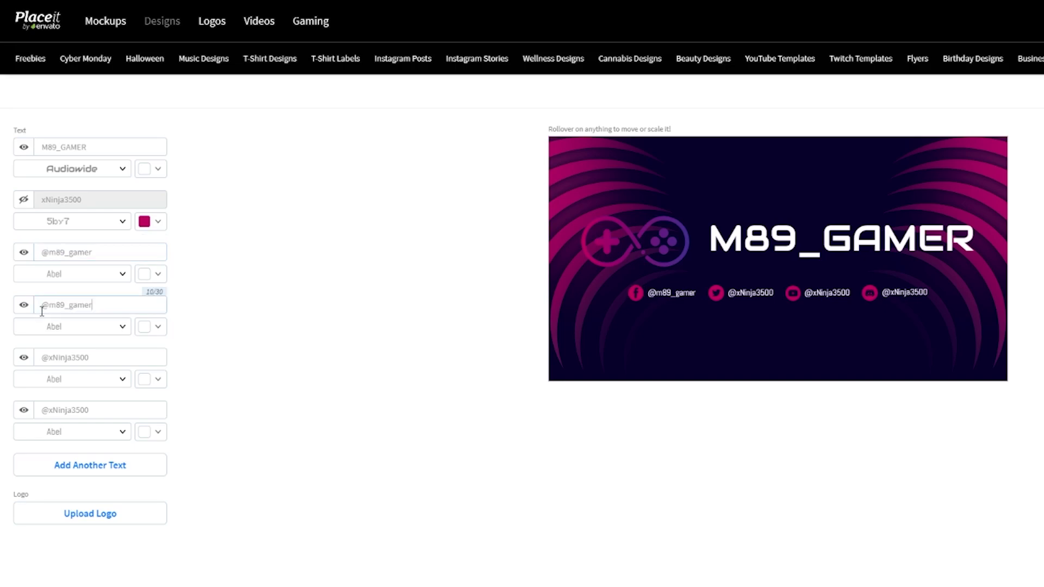
pyautogui.tripleClick(108, 358)
pyautogui.write('@m89_gamer')
pyautogui.tripleClick(144, 411)
pyautogui.write('@m89_gamer')
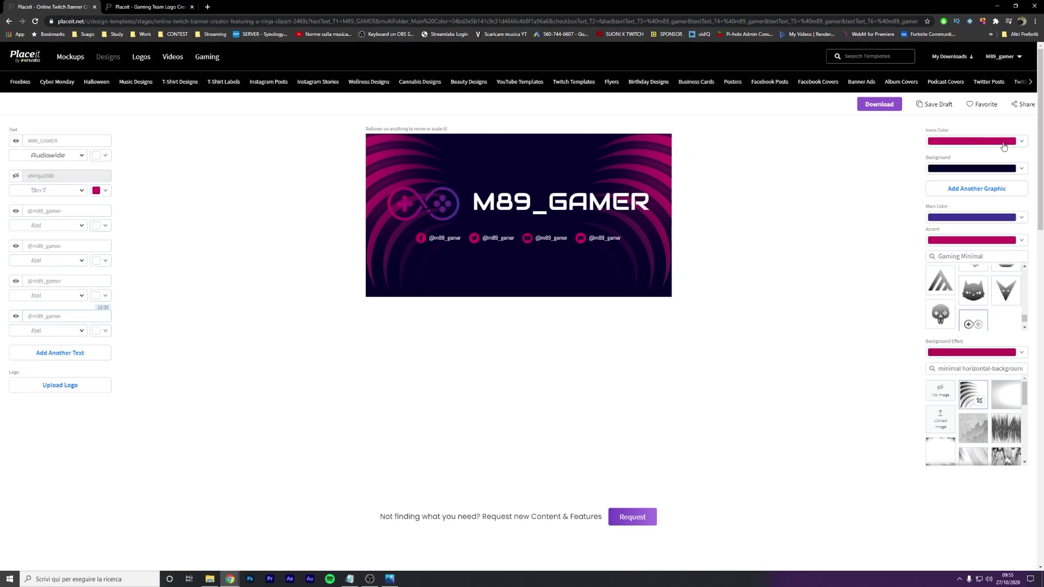
# Make the social icons purple and the banner background black.
pyautogui.click(1022, 145)
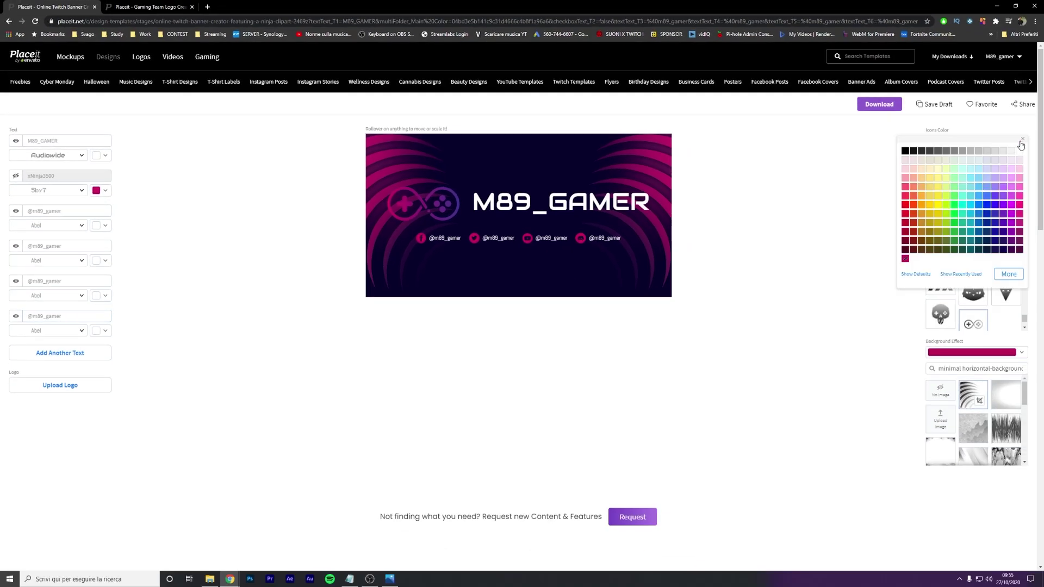
pyautogui.click(1010, 204)
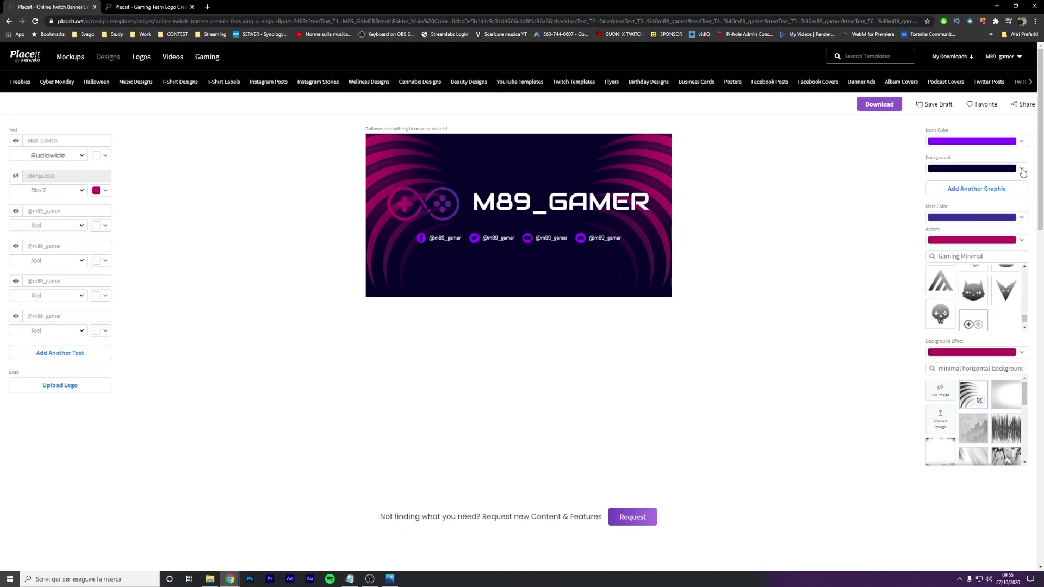
pyautogui.click(1023, 172)
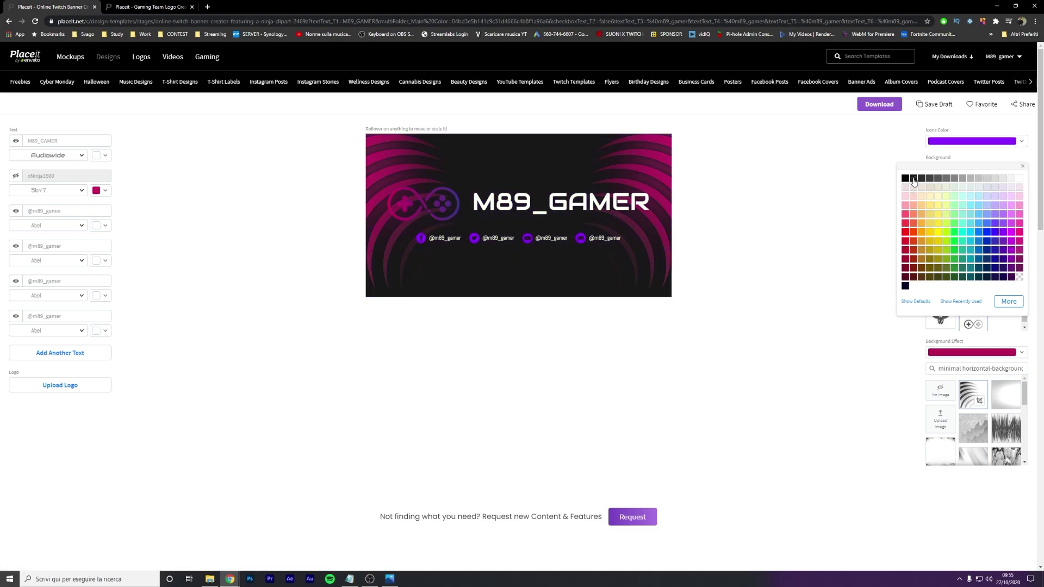
pyautogui.click(780, 187)
pyautogui.click(1022, 218)
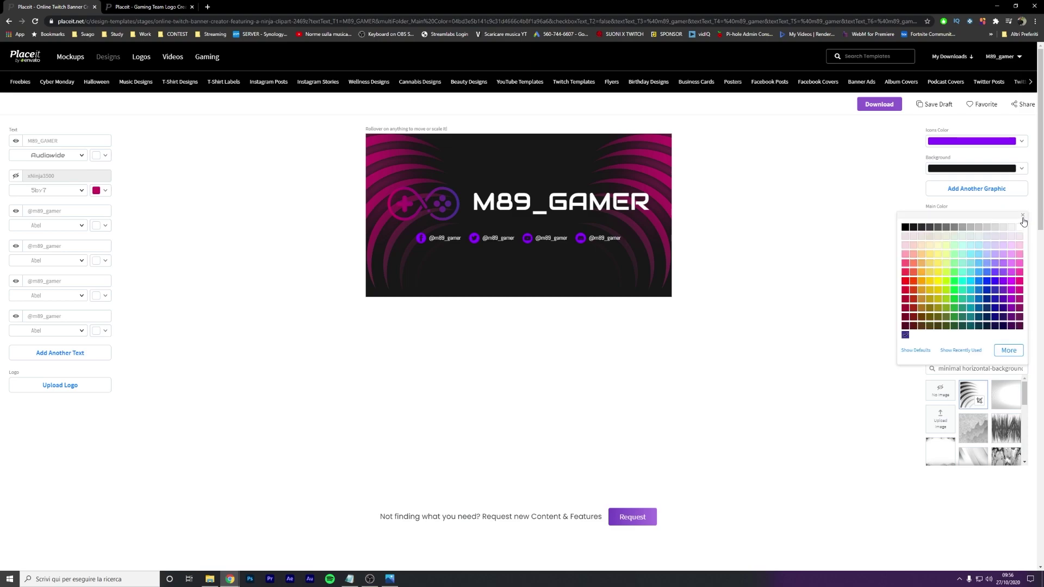
pyautogui.click(1023, 218)
# Set the accent colour to bright purple and the background swirls to purple.
pyautogui.click(1022, 241)
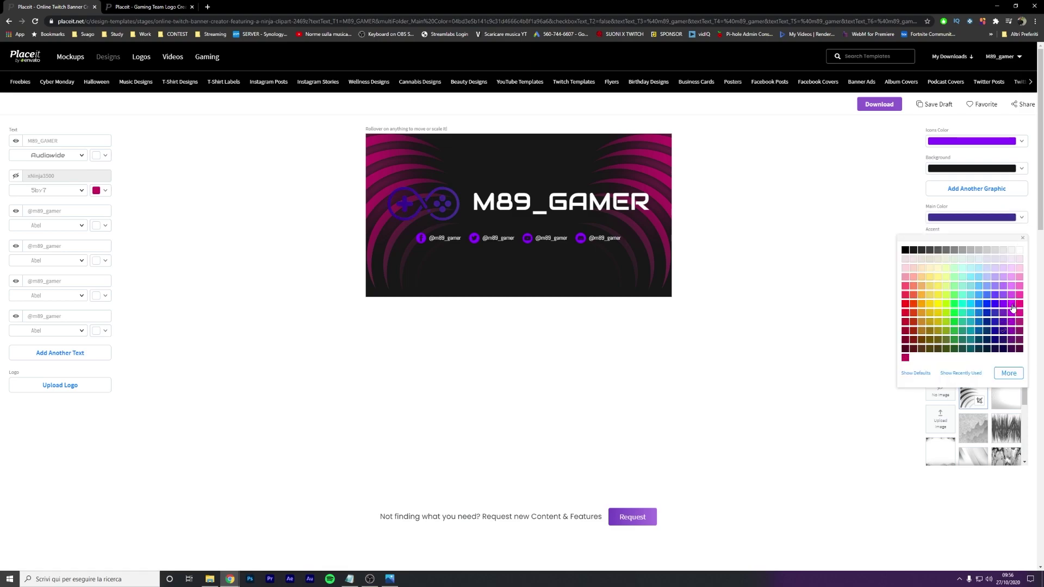
pyautogui.click(1012, 306)
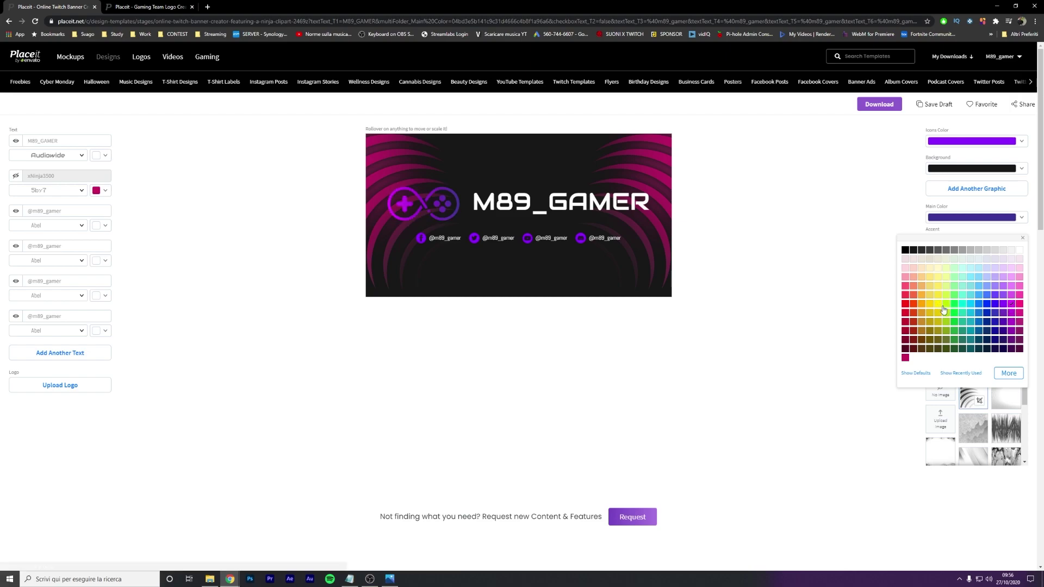
pyautogui.click(972, 354)
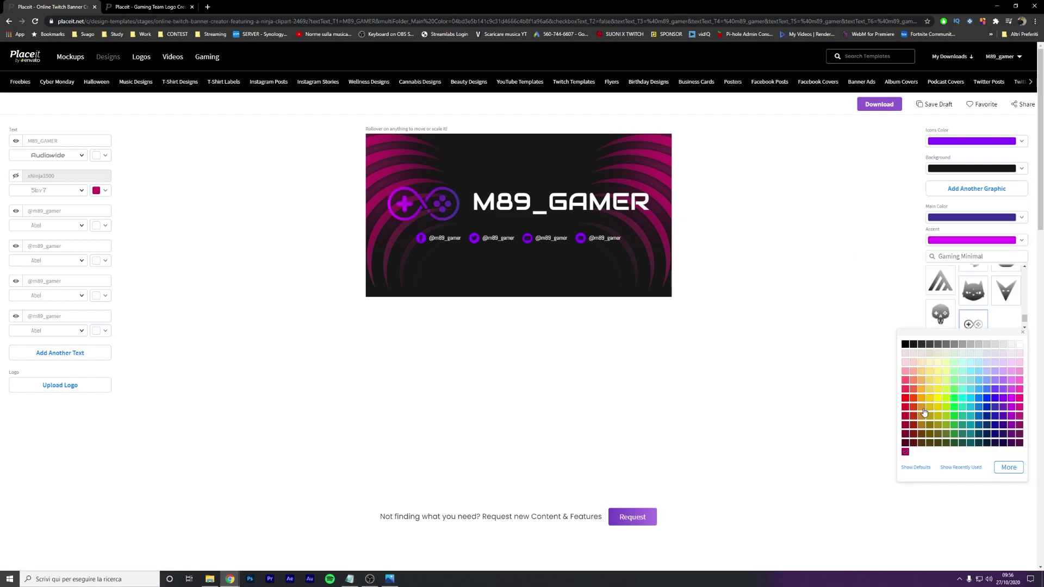
pyautogui.click(930, 399)
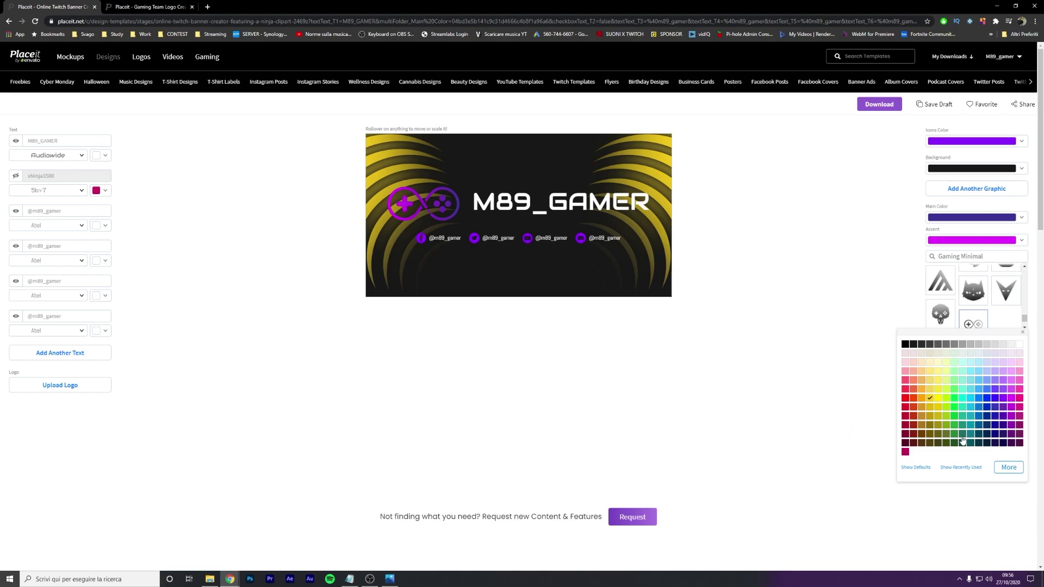
pyautogui.click(1004, 399)
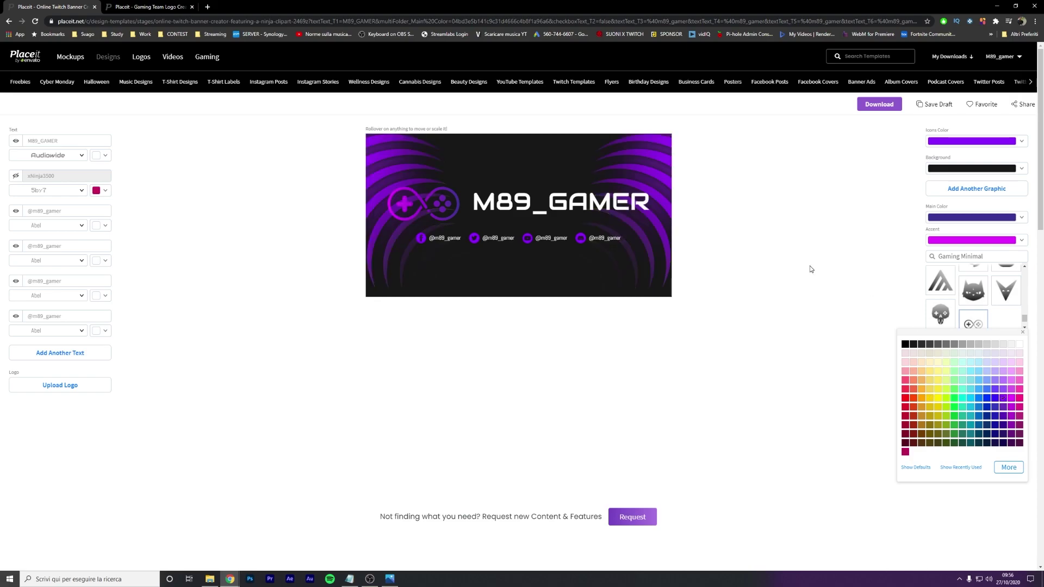
pyautogui.click(850, 272)
# Try the cloudy, purple swirl and purple brush-stroke background effects.
pyautogui.scroll(-2, 1028, 325)
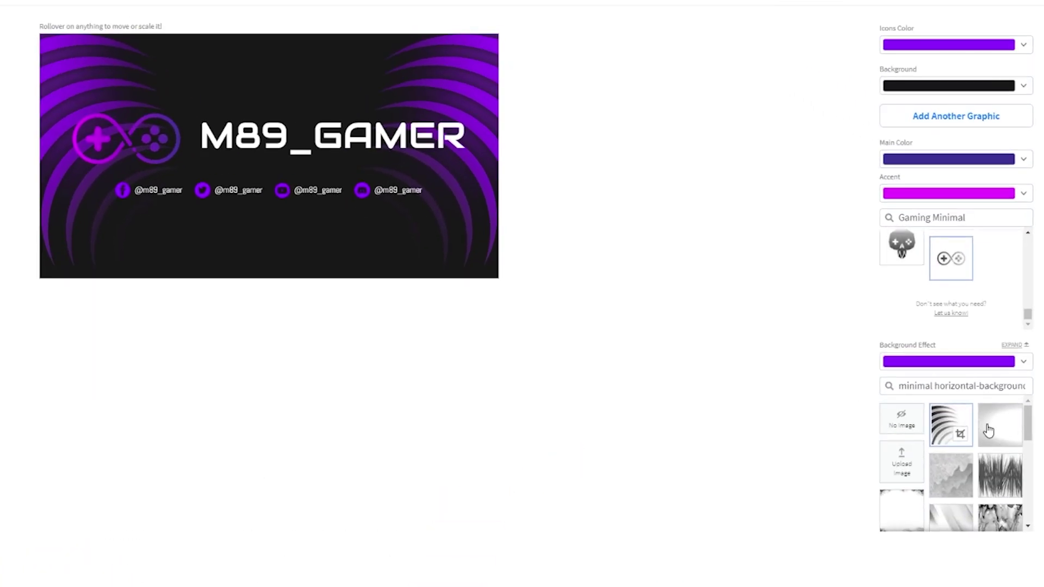
pyautogui.scroll(-1, 1028, 405)
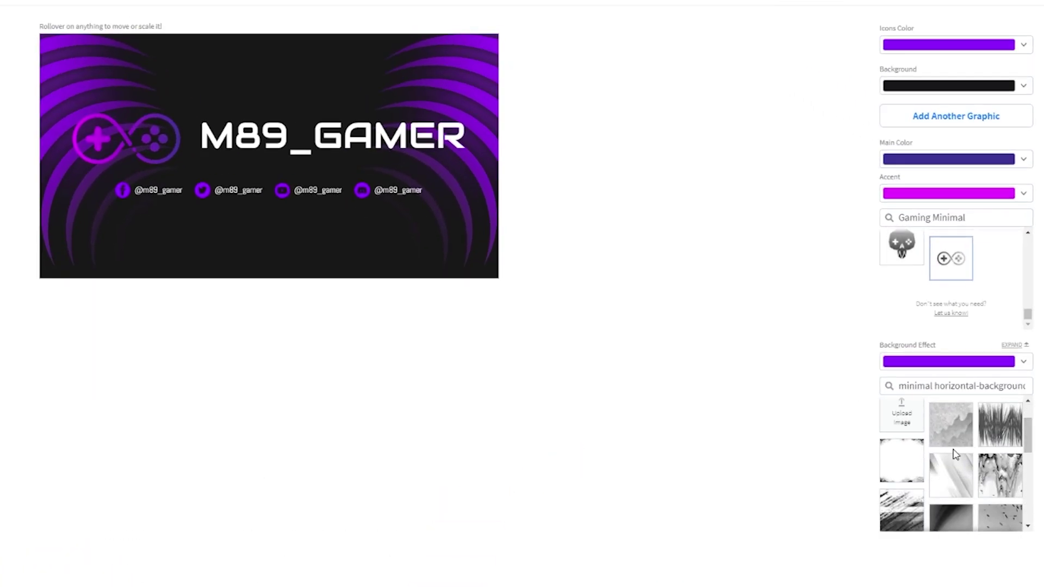
pyautogui.click(952, 424)
pyautogui.scroll(-1, 1001, 462)
pyautogui.click(1001, 501)
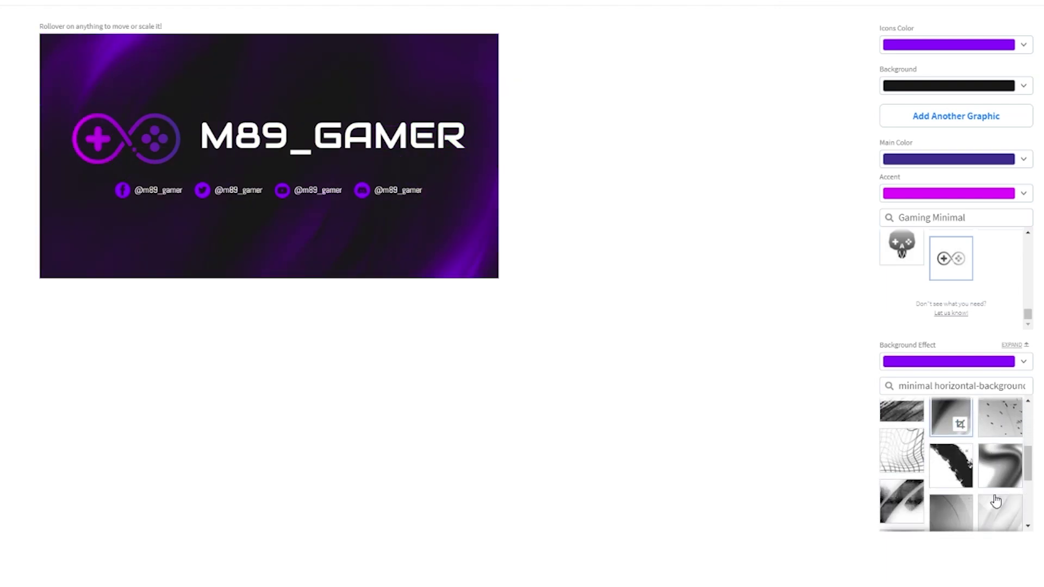
pyautogui.scroll(-1, 958, 485)
pyautogui.scroll(-2, 957, 492)
pyautogui.click(901, 445)
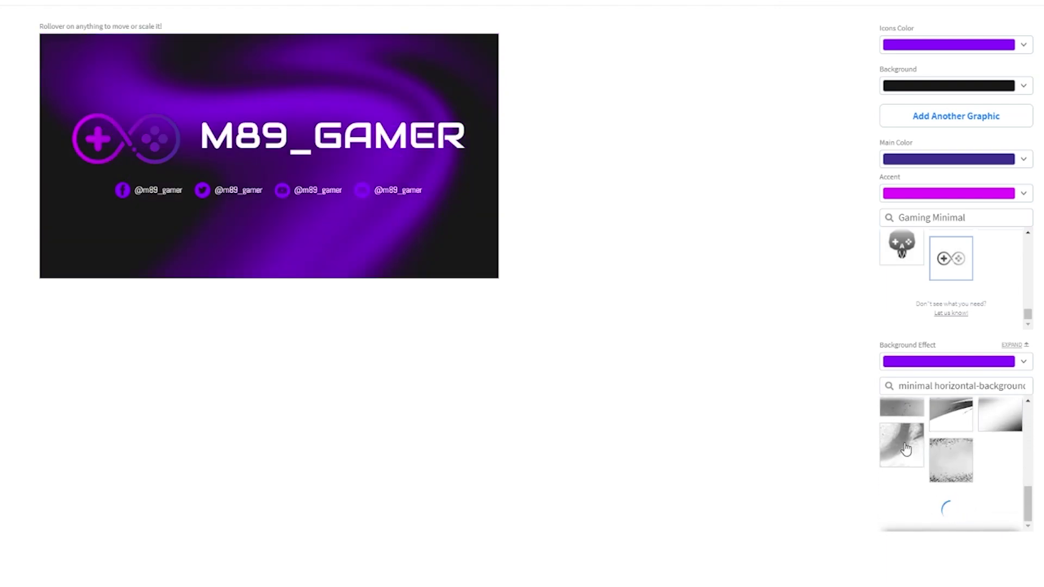
# Apply the purple circuit-pattern background effect and set the background colour to black.
pyautogui.scroll(-2, 979, 457)
pyautogui.scroll(-2, 976, 462)
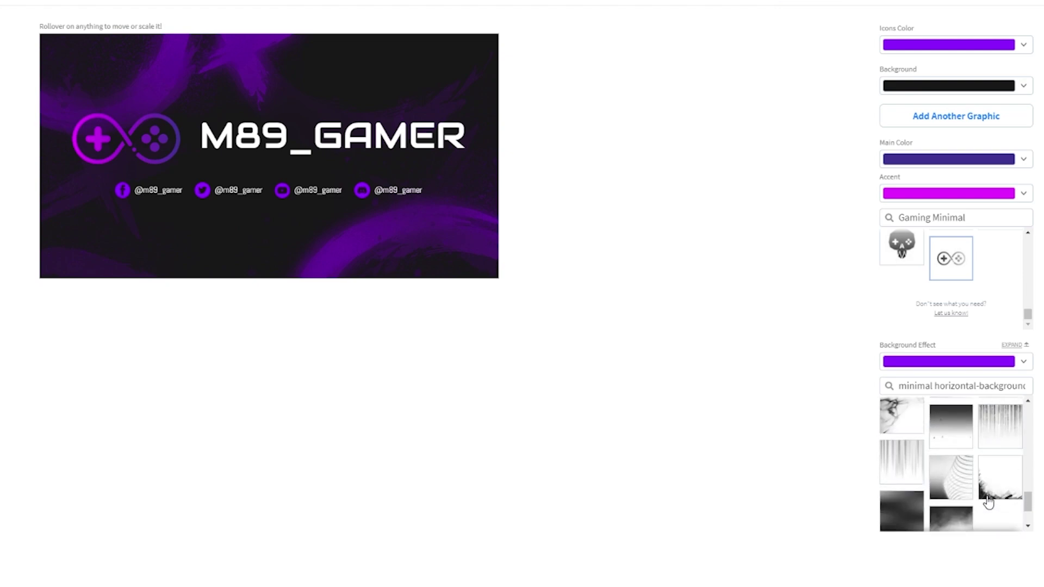
pyautogui.scroll(-2, 974, 468)
pyautogui.scroll(-2, 973, 476)
pyautogui.scroll(-2, 973, 477)
pyautogui.click(994, 466)
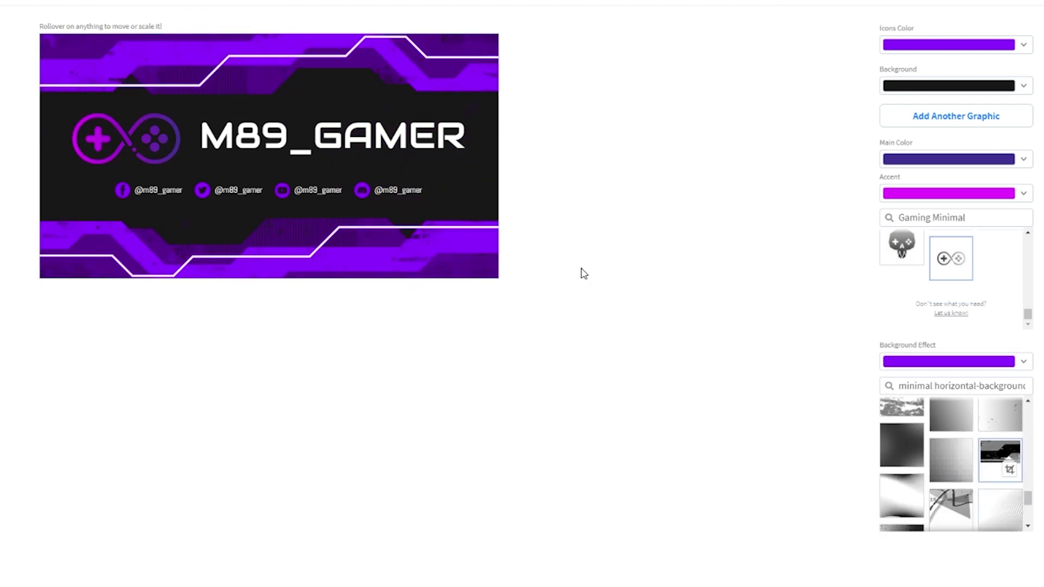
pyautogui.click(968, 85)
pyautogui.click(849, 101)
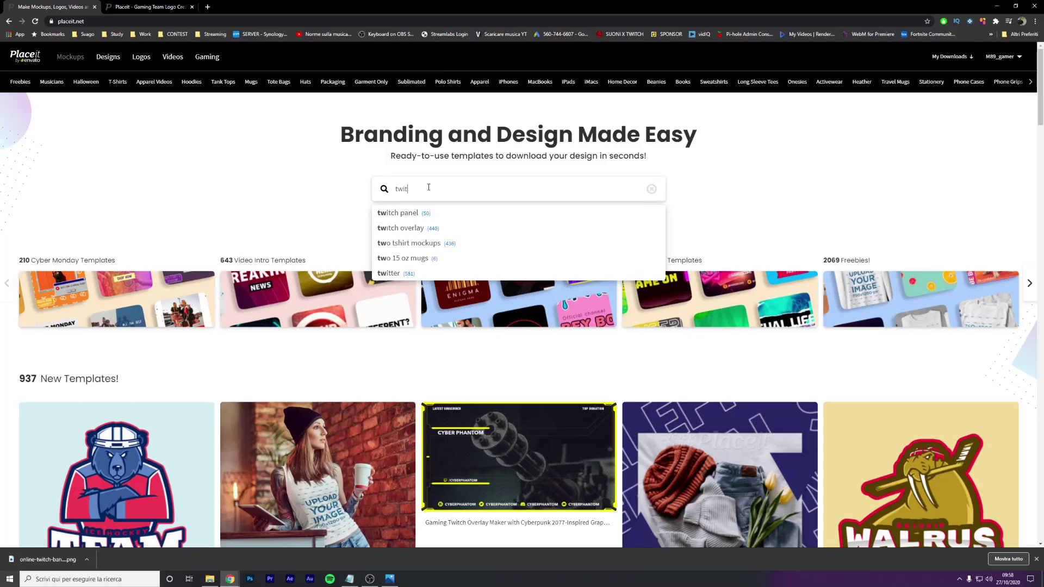
# Search 'twitch obs live' and open the Independent Musician webcam frame overlay template.
pyautogui.write('ch obs li')
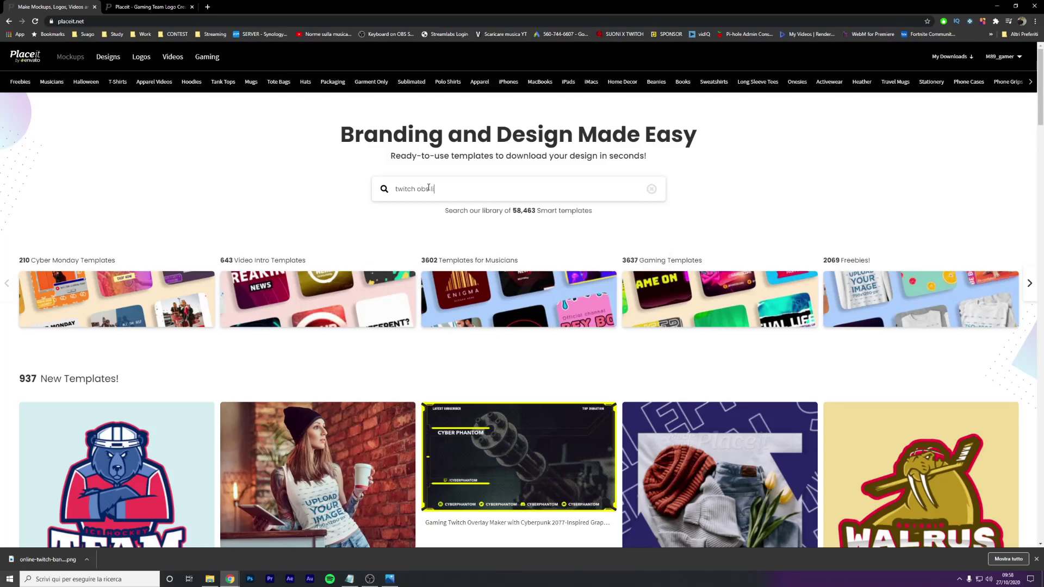
pyautogui.write('ve')
pyautogui.press('Return')
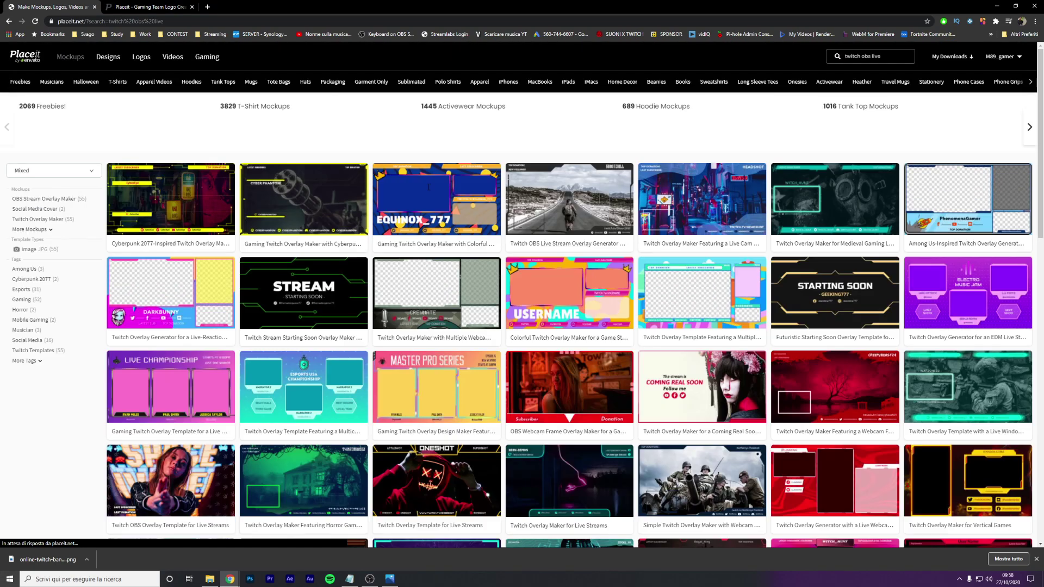
pyautogui.scroll(-5, 975, 333)
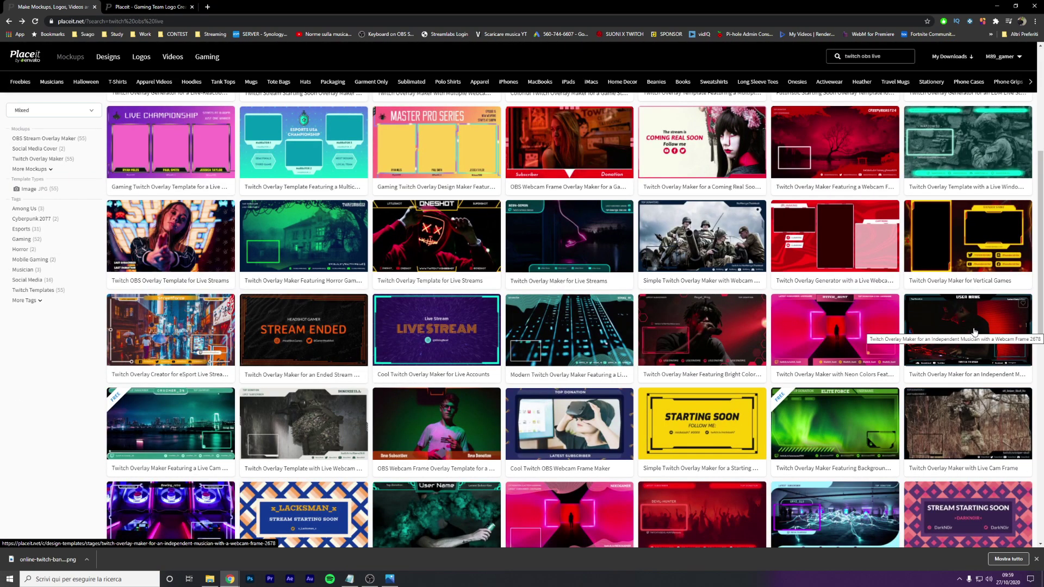
pyautogui.click(974, 333)
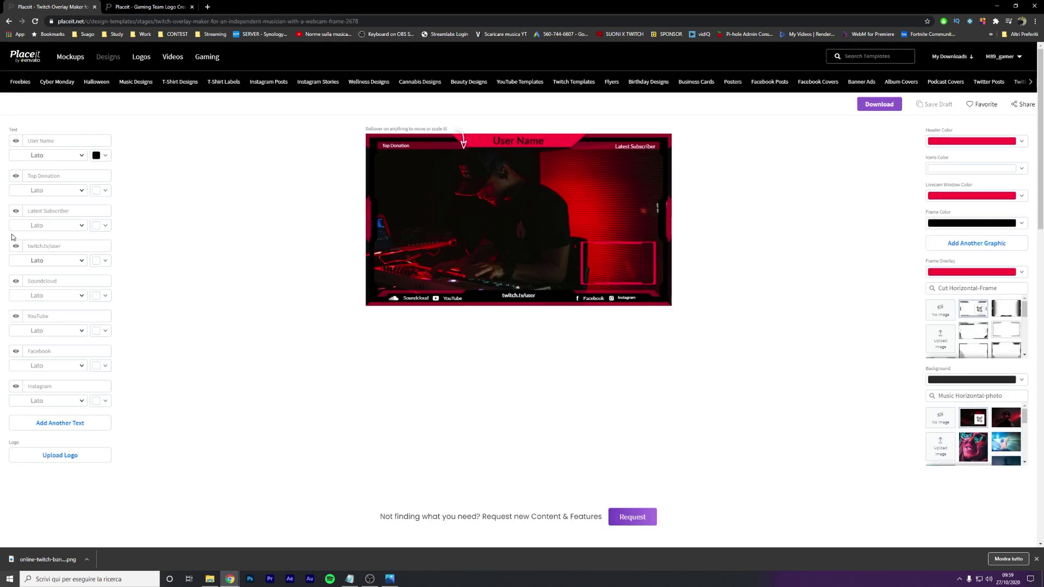
# Rename the User Name title to M89_GAMER and set it in the NUEVO font.
pyautogui.click(518, 142)
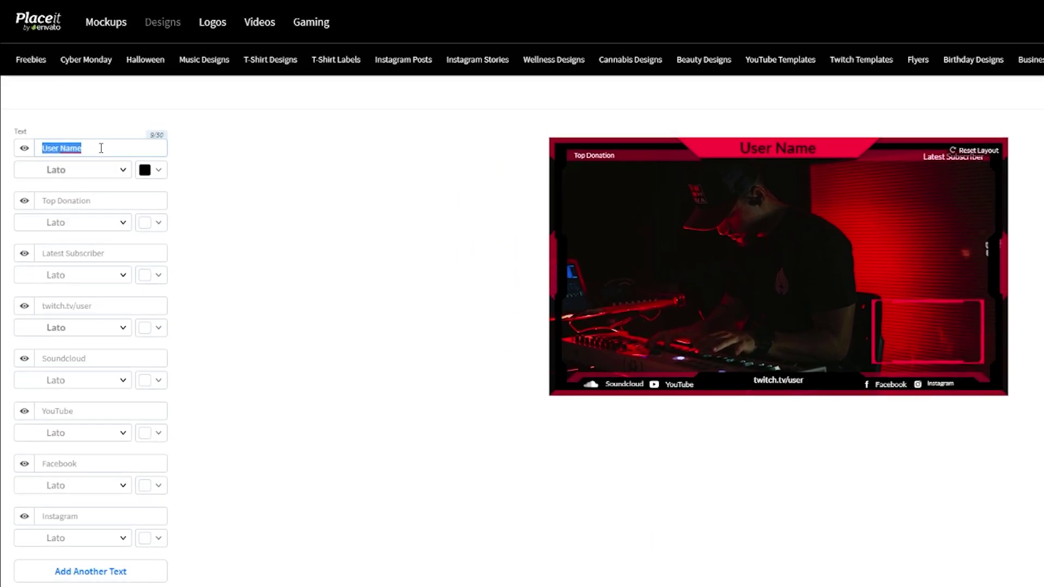
pyautogui.click(65, 141)
pyautogui.moveTo(97, 147); pyautogui.dragTo(10, 151)
pyautogui.write('M89_GAMER')
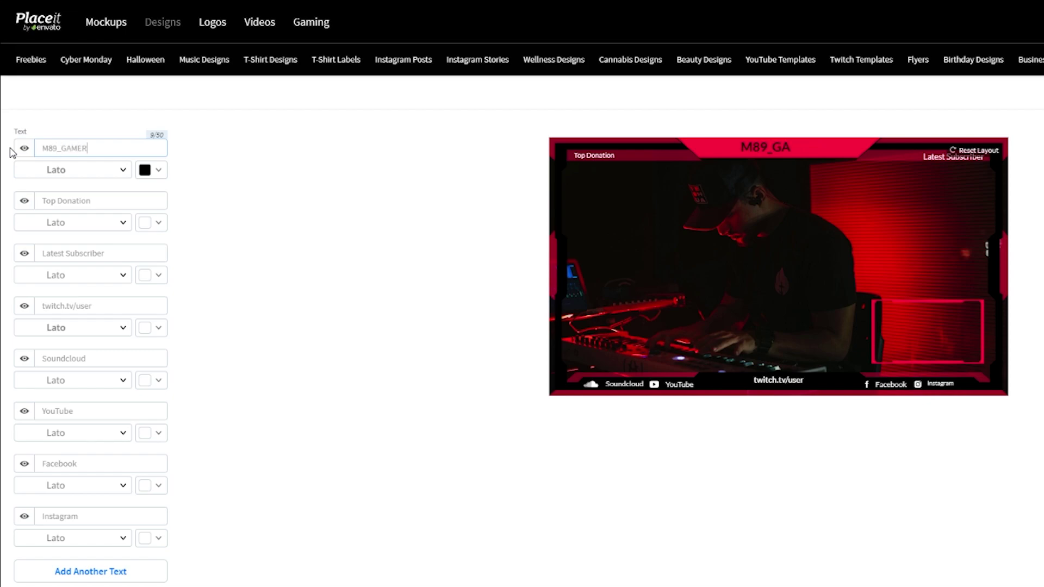
pyautogui.click(129, 174)
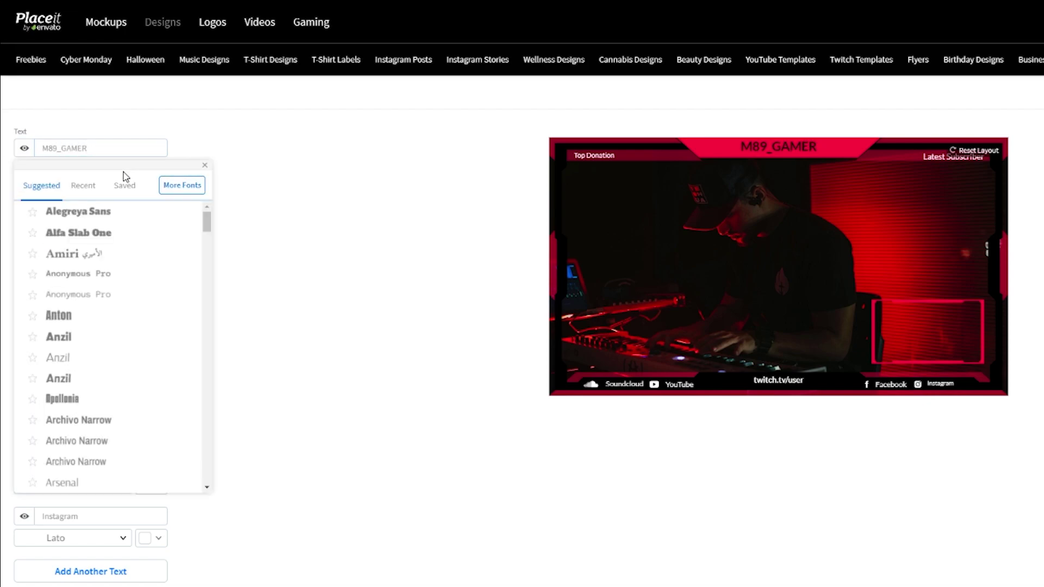
pyautogui.scroll(-10, 106, 272)
pyautogui.click(105, 392)
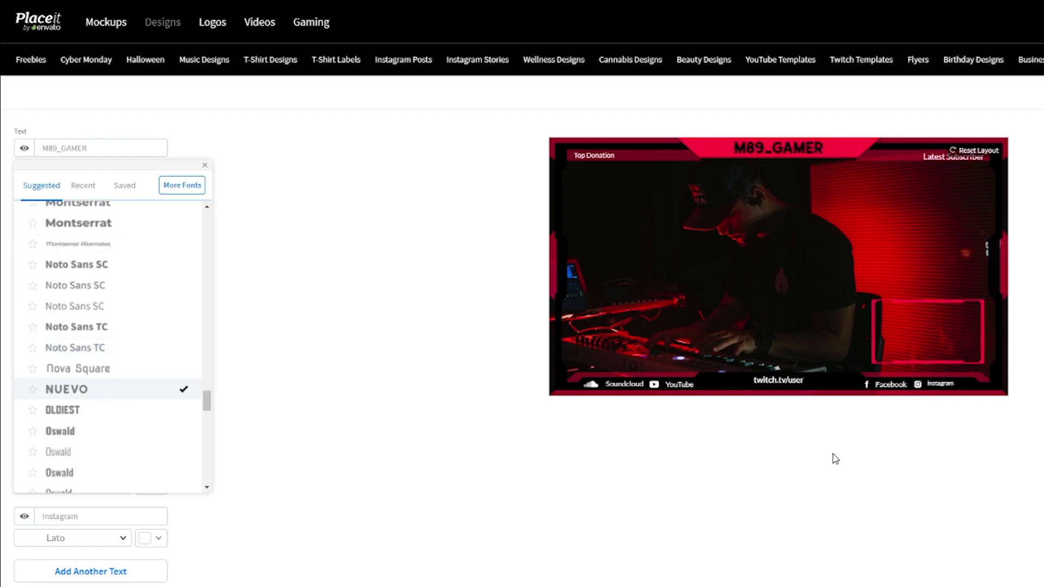
pyautogui.click(204, 165)
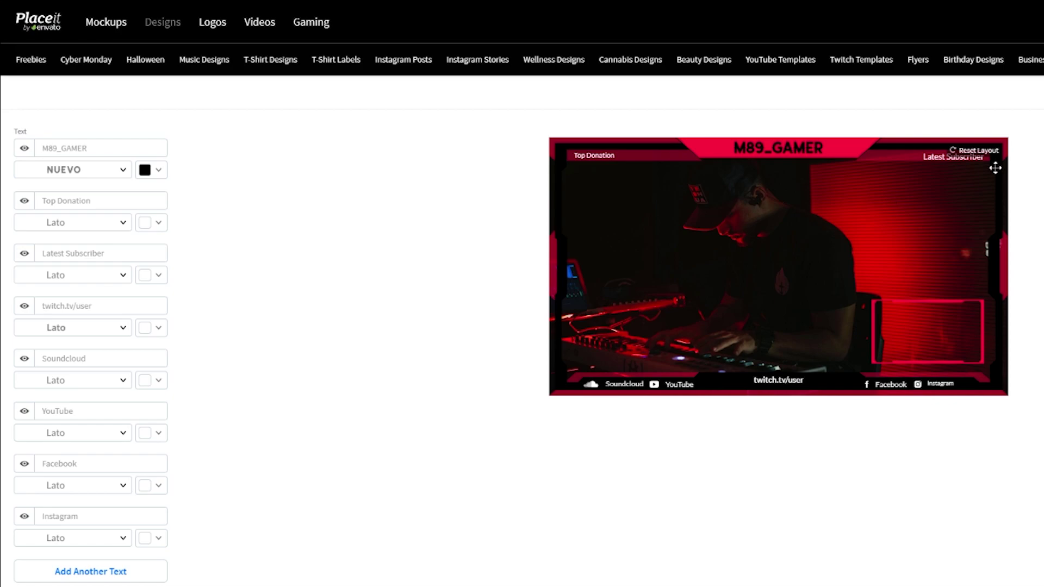
# Hide the Soundcloud handle and nudge the Latest Subscriber and YouTube labels.
pyautogui.moveTo(941, 159); pyautogui.dragTo(947, 157)
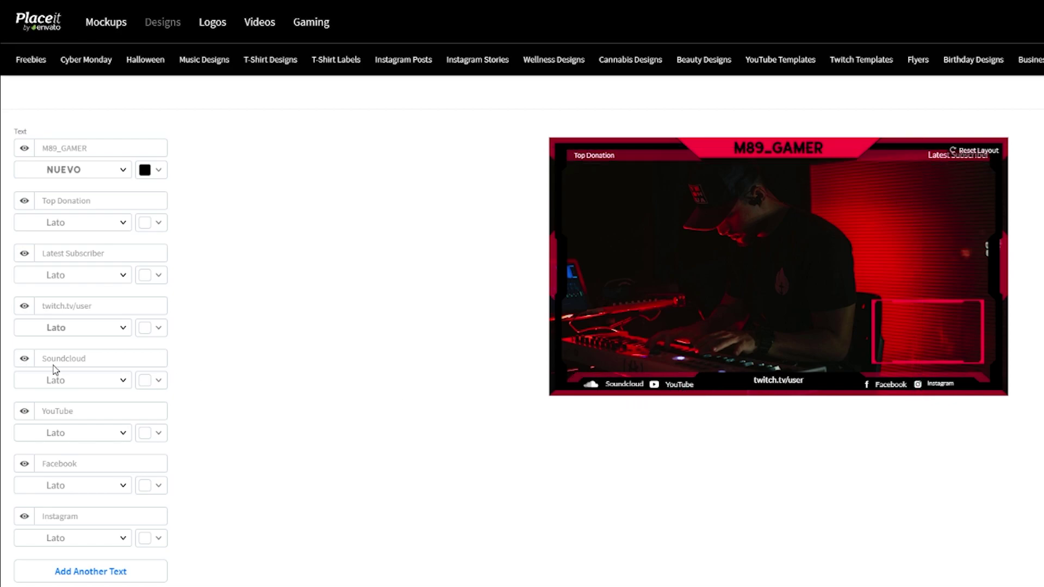
pyautogui.click(24, 359)
pyautogui.moveTo(679, 385); pyautogui.dragTo(620, 385)
pyautogui.write('M89_GAMER')
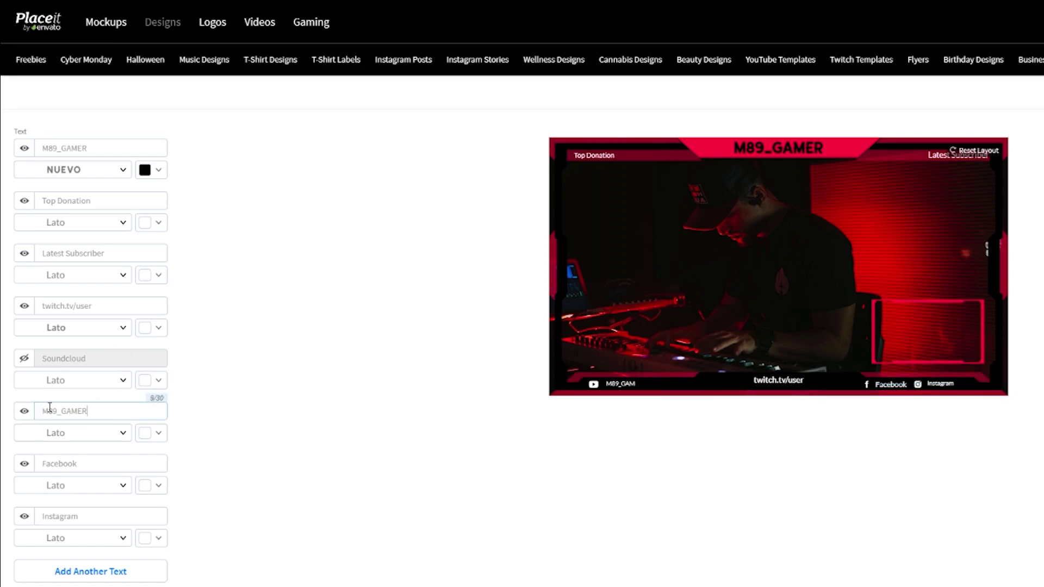
pyautogui.click(123, 433)
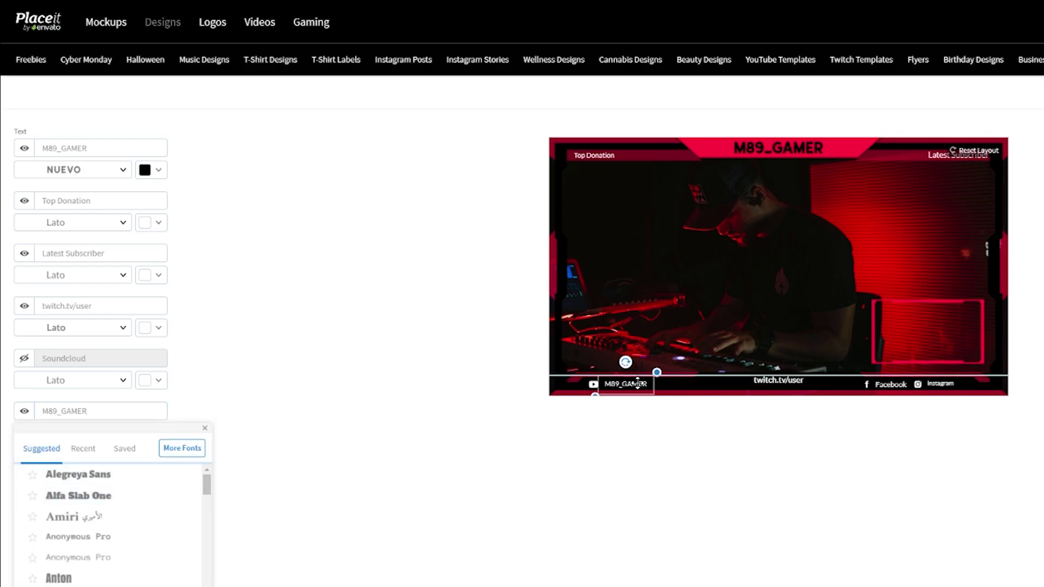
pyautogui.click(915, 429)
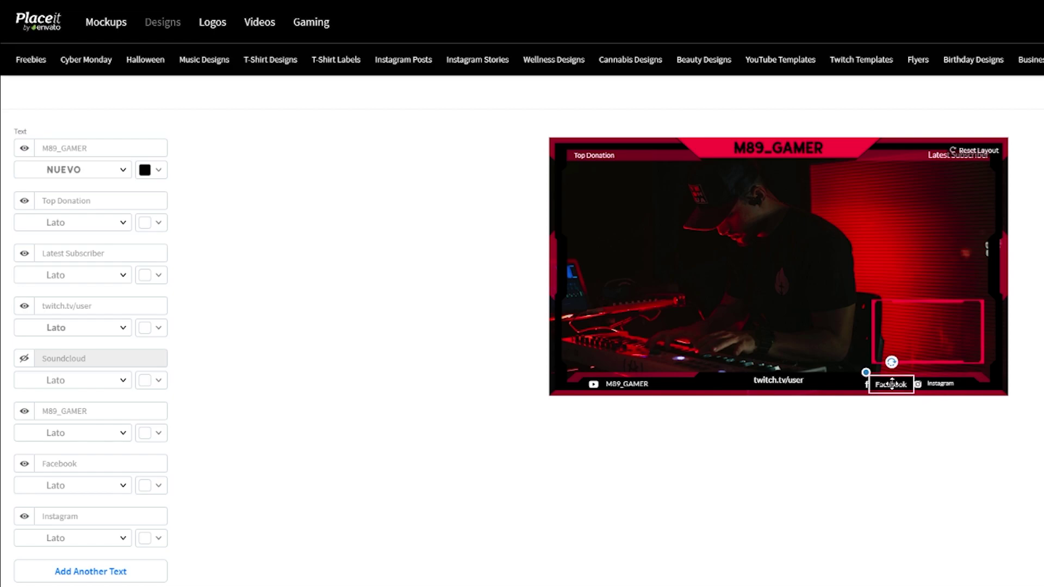
# Change the Facebook handle to M89_GAMER and shift the footer handle labels.
pyautogui.doubleClick(44, 465)
pyautogui.write('M89_GAMER')
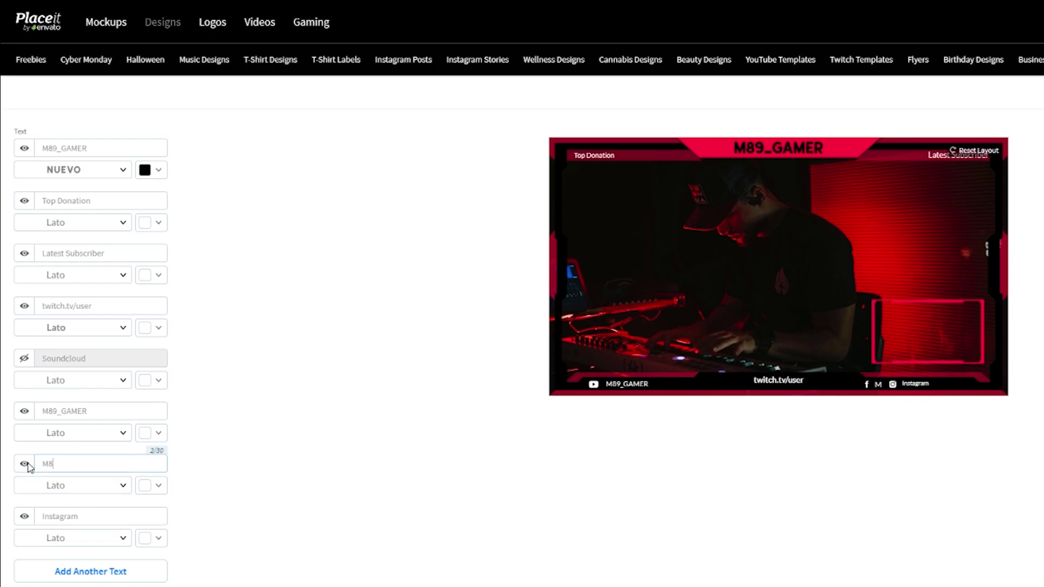
pyautogui.moveTo(896, 377); pyautogui.dragTo(864, 386)
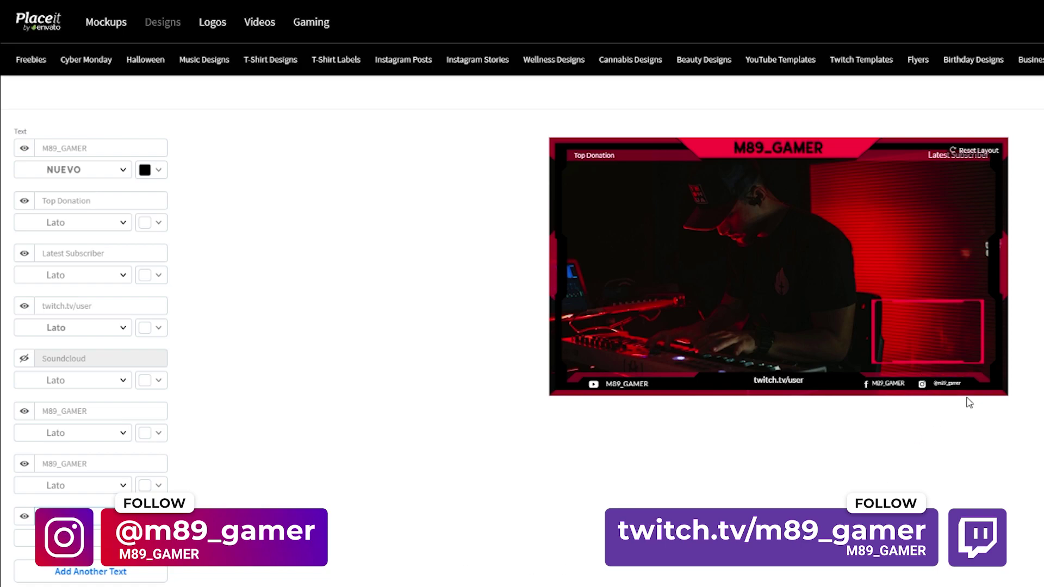
pyautogui.moveTo(949, 384); pyautogui.dragTo(950, 388)
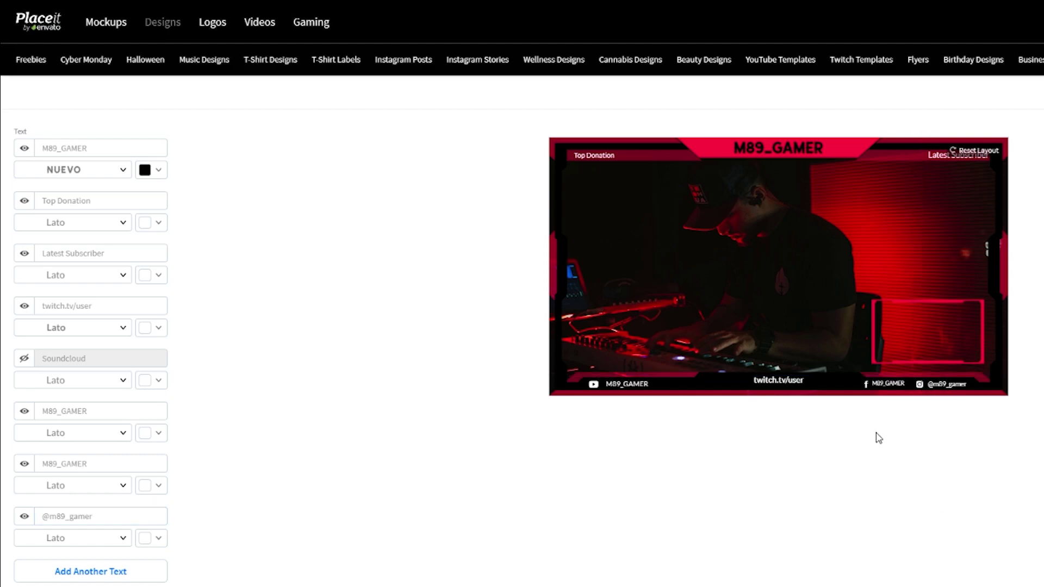
# Finish the twitch.tv/M89_GAMER label and enlarge it in the footer.
pyautogui.click(894, 384)
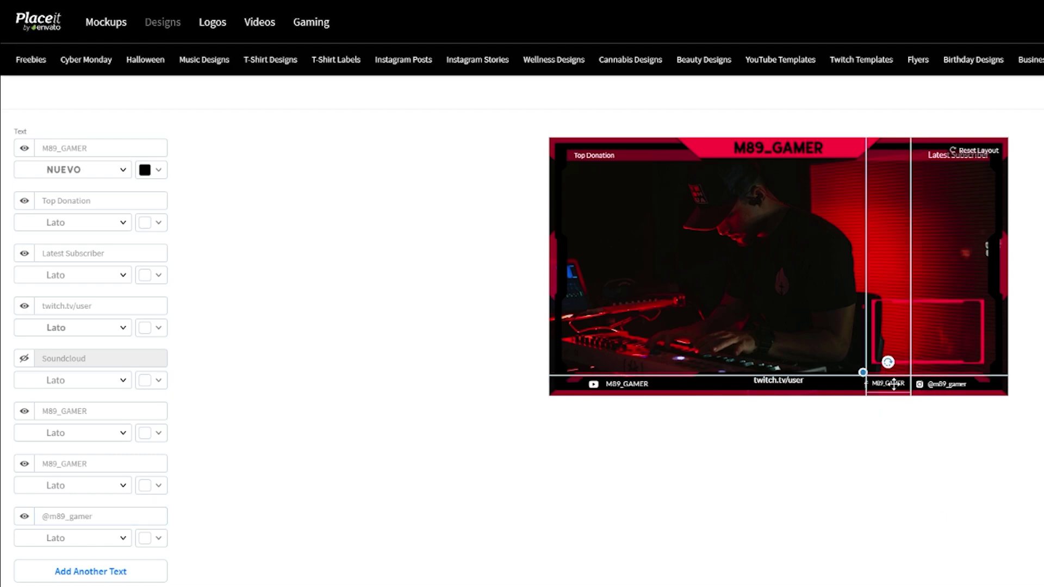
pyautogui.click(901, 457)
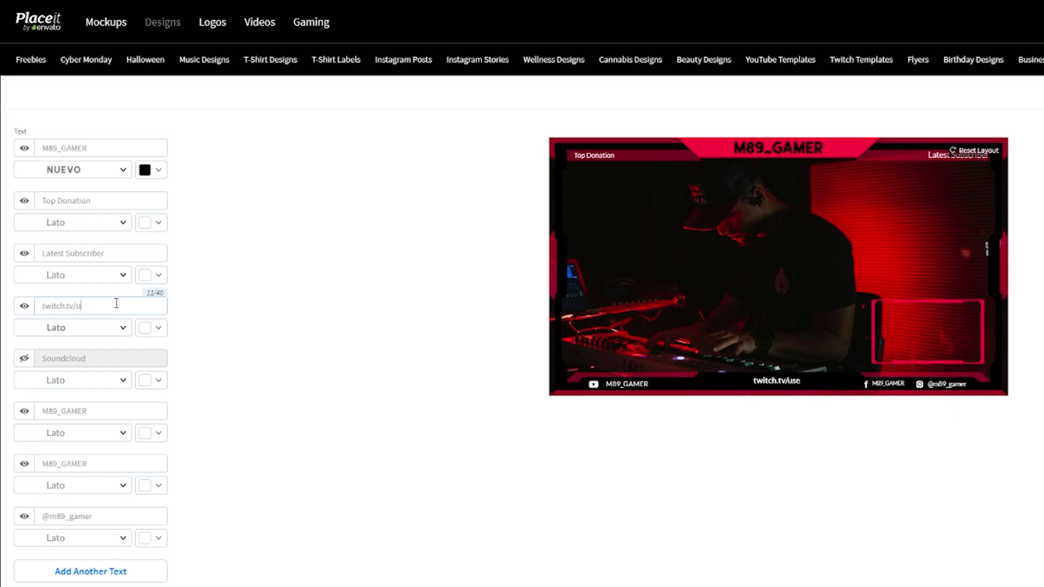
pyautogui.write('GAMER')
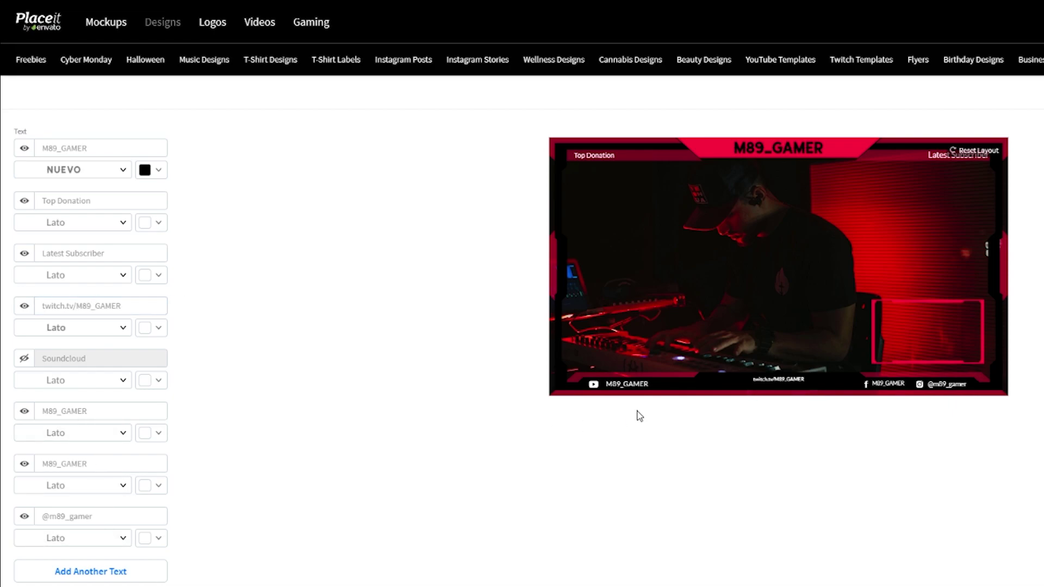
pyautogui.click(783, 381)
pyautogui.moveTo(811, 390); pyautogui.dragTo(841, 397)
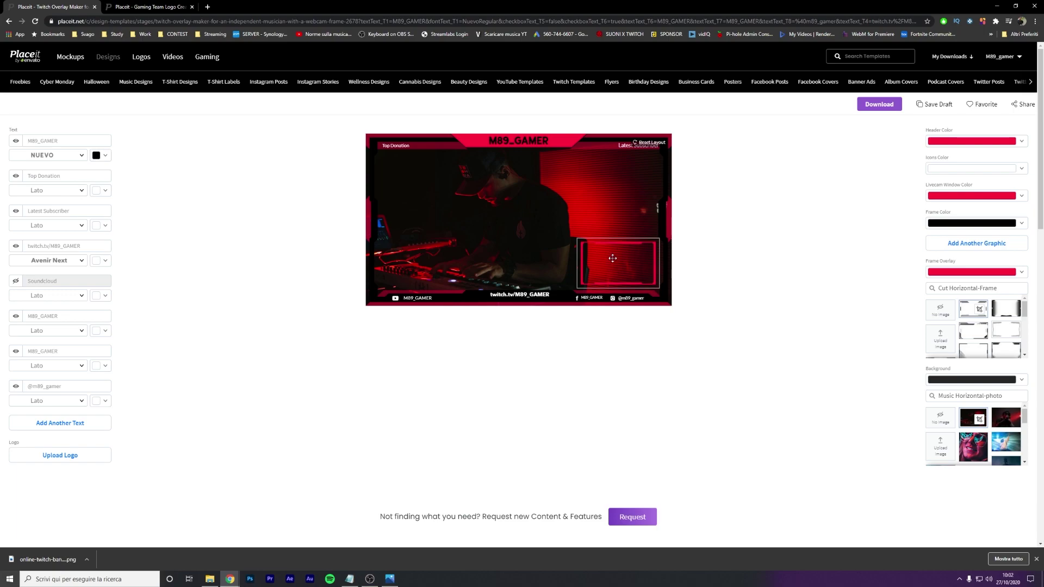
# Move the webcam frame up-left and upload the gaming team logo from Download.
pyautogui.moveTo(612, 259); pyautogui.dragTo(438, 220)
pyautogui.click(369, 413)
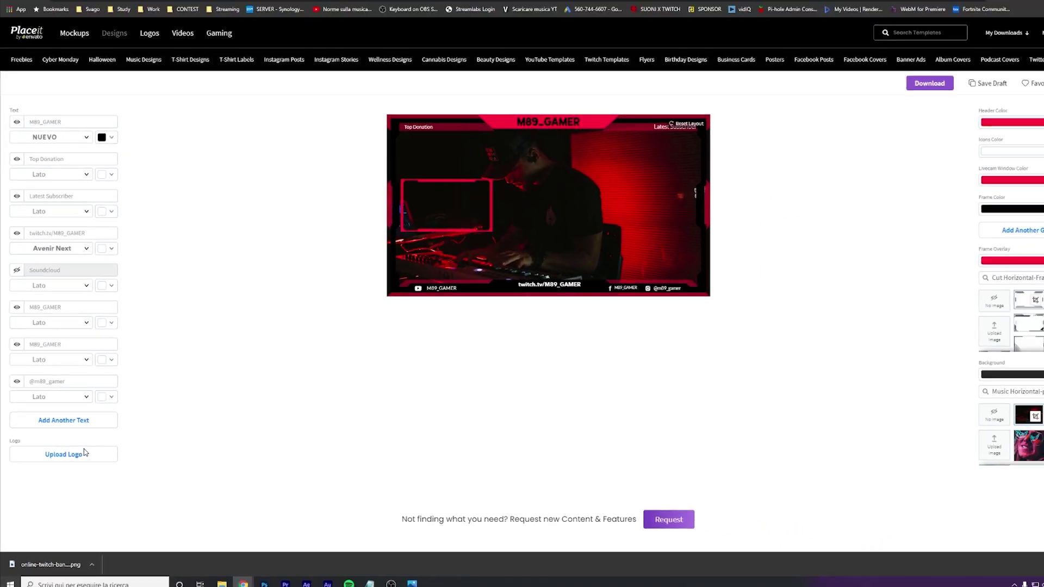
pyautogui.click(92, 448)
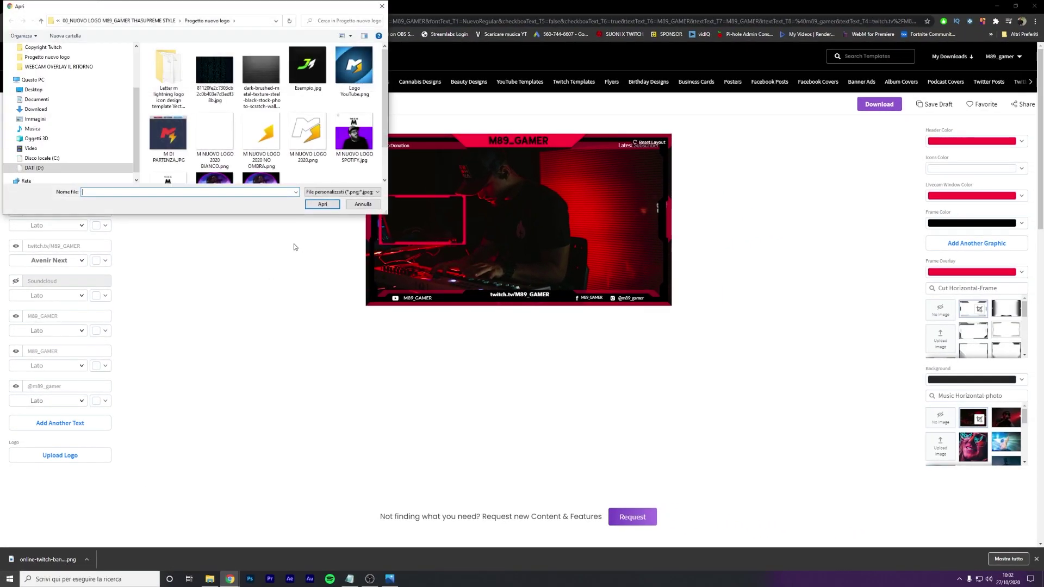
pyautogui.moveTo(230, 4); pyautogui.dragTo(452, 194)
pyautogui.click(257, 300)
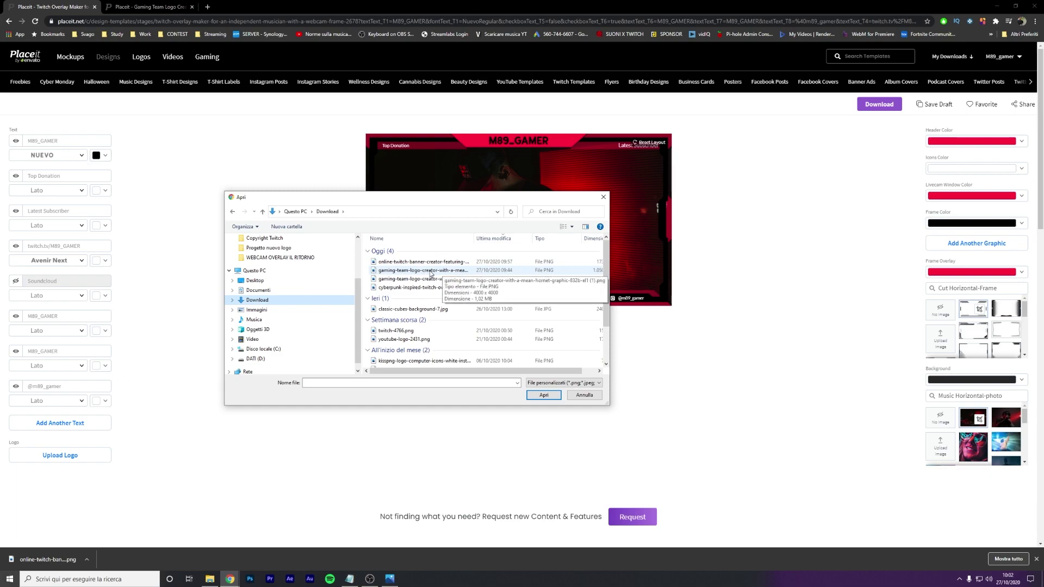
pyautogui.click(429, 274)
pyautogui.click(535, 396)
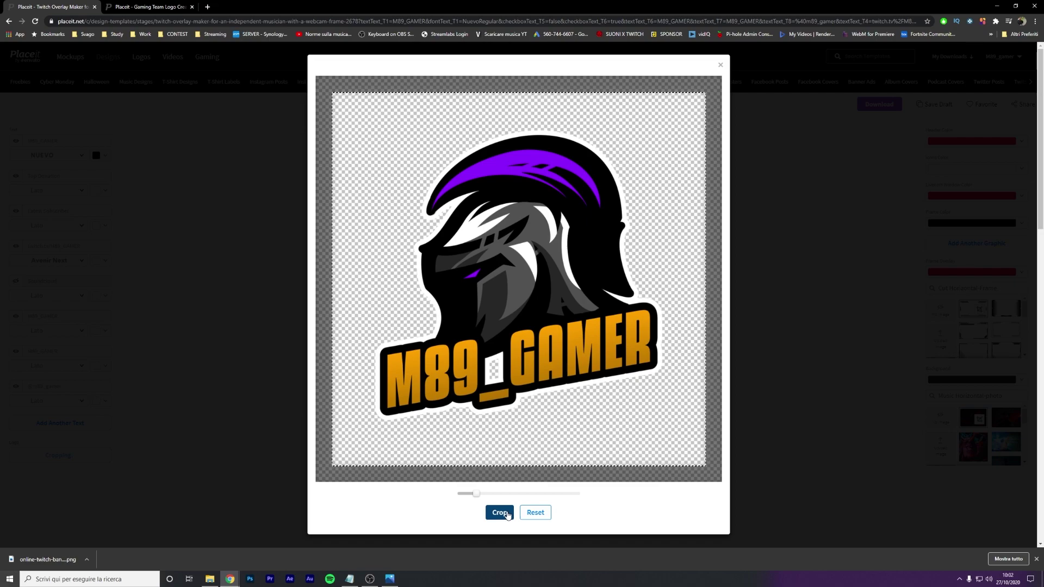
pyautogui.click(507, 514)
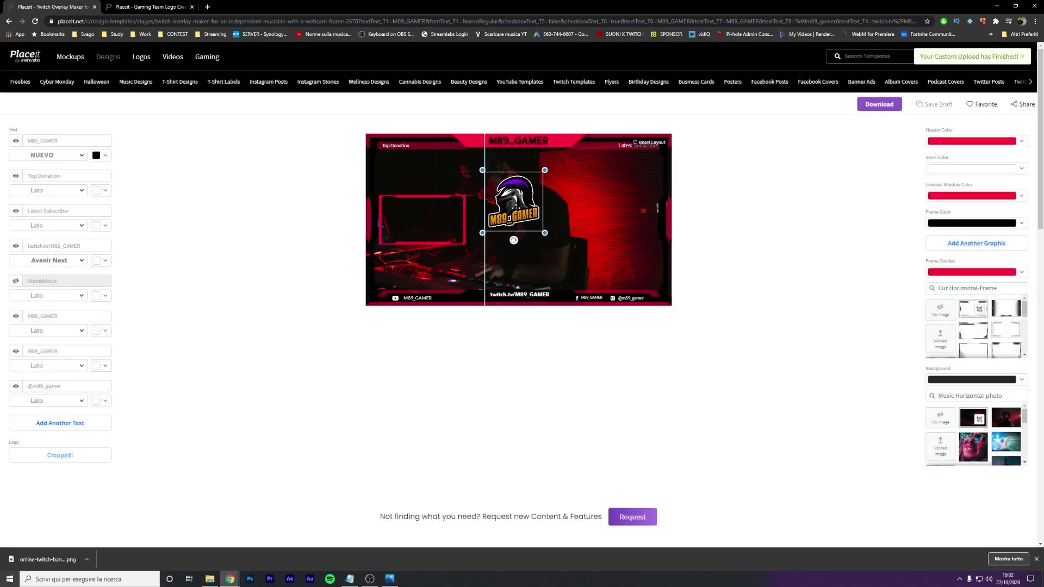
# Shrink the logo and place it on the webcam frame's top edge.
pyautogui.moveTo(518, 199)
pyautogui.mouseDown()
pyautogui.moveTo(450, 228)
pyautogui.moveTo(419, 265)
pyautogui.mouseUp()
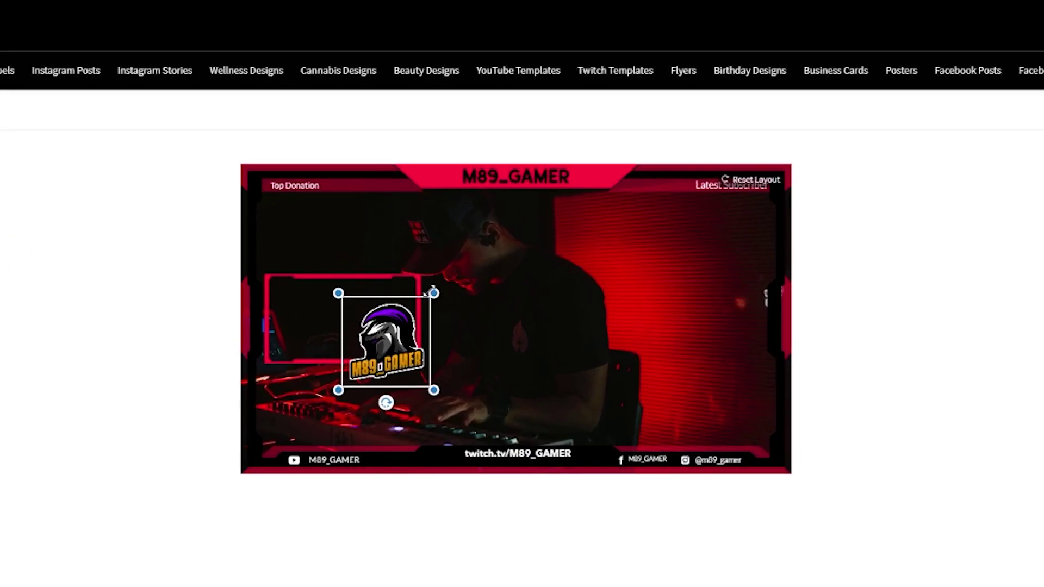
pyautogui.moveTo(369, 356); pyautogui.dragTo(344, 282)
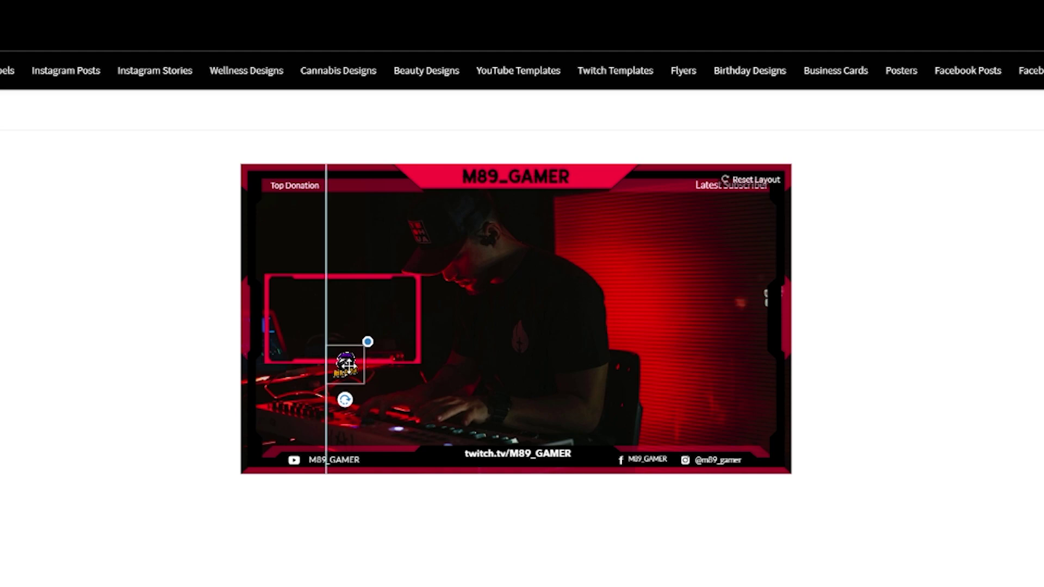
pyautogui.click(502, 545)
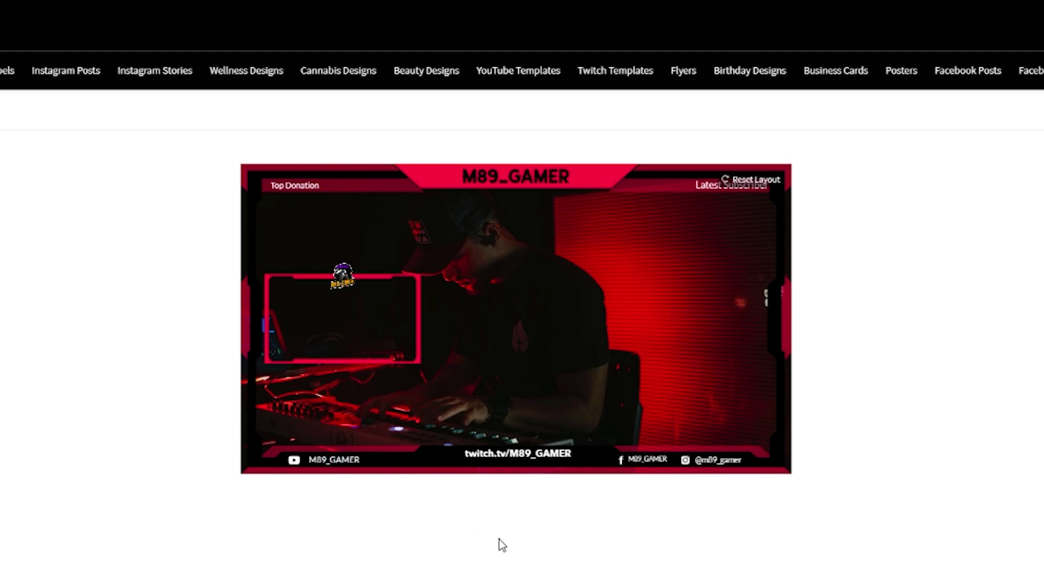
pyautogui.click(343, 276)
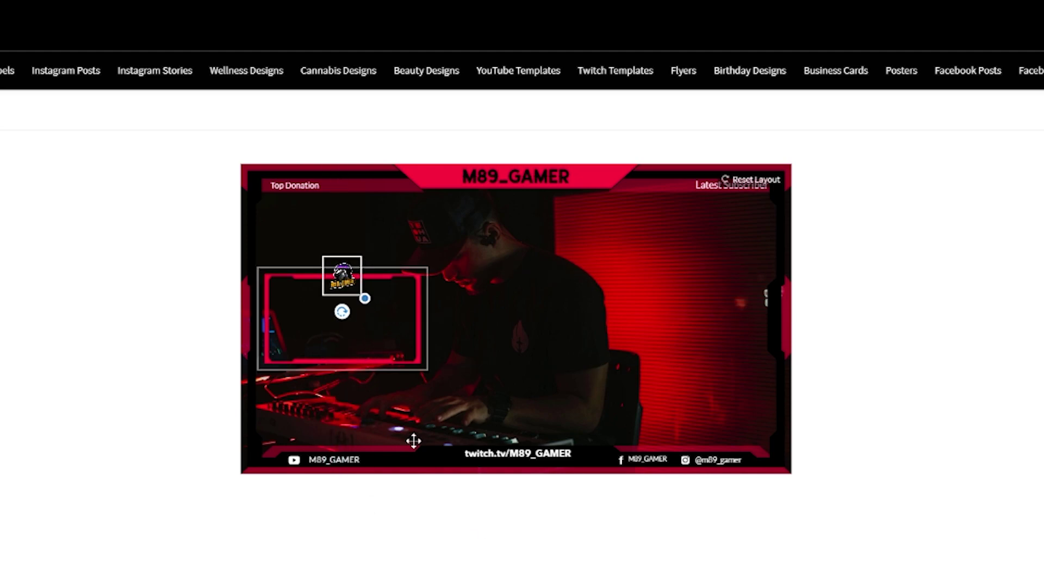
pyautogui.click(521, 521)
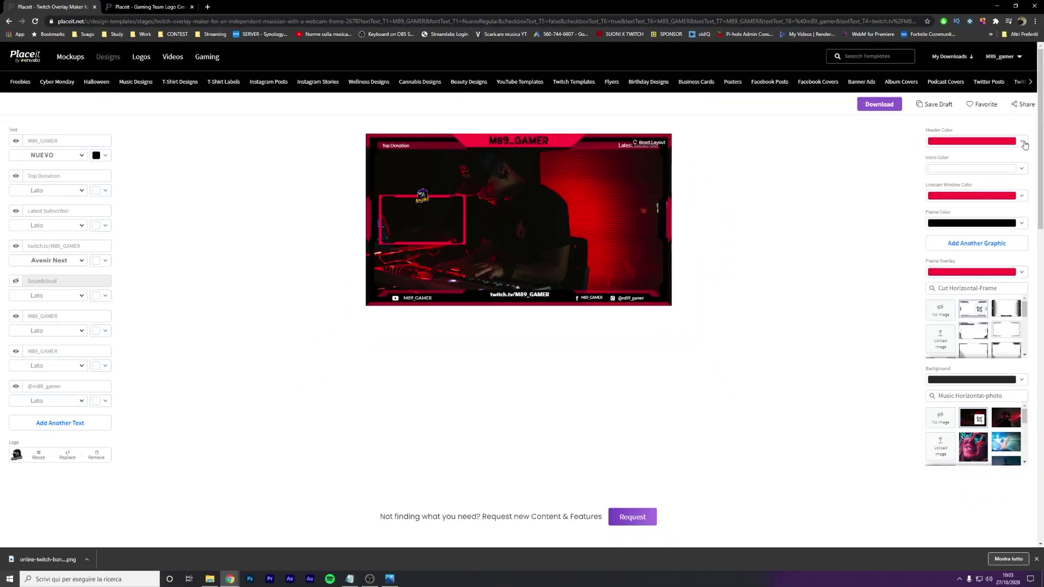
# Make the header and webcam window border purple and the frame overlay black.
pyautogui.click(1023, 142)
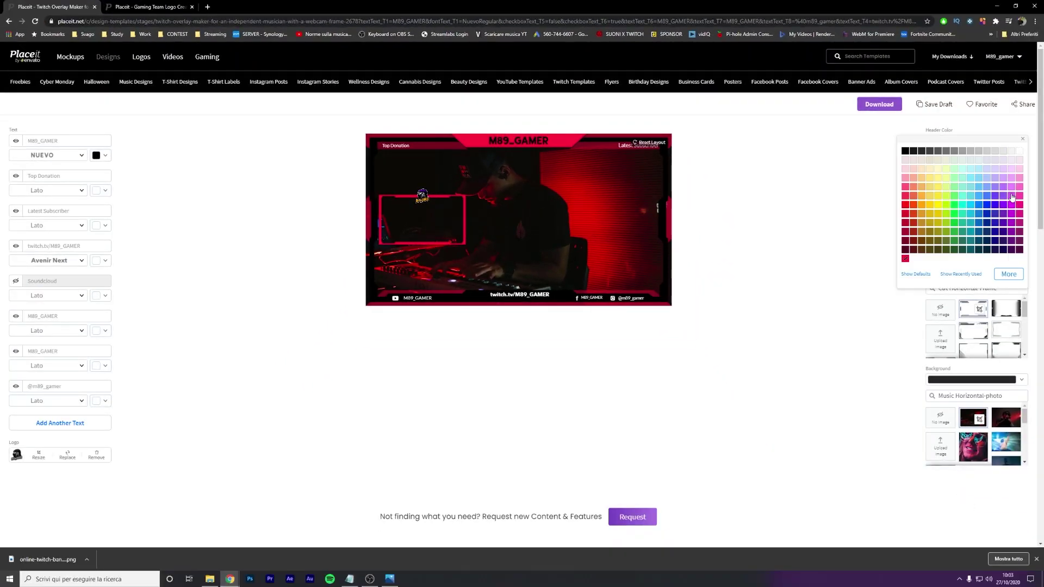
pyautogui.click(1004, 211)
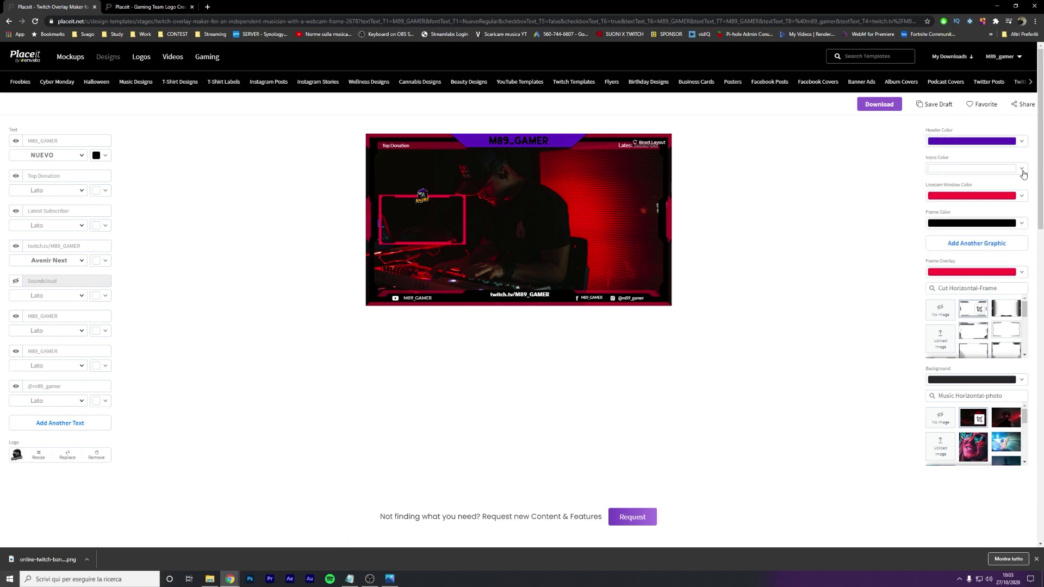
pyautogui.click(1023, 197)
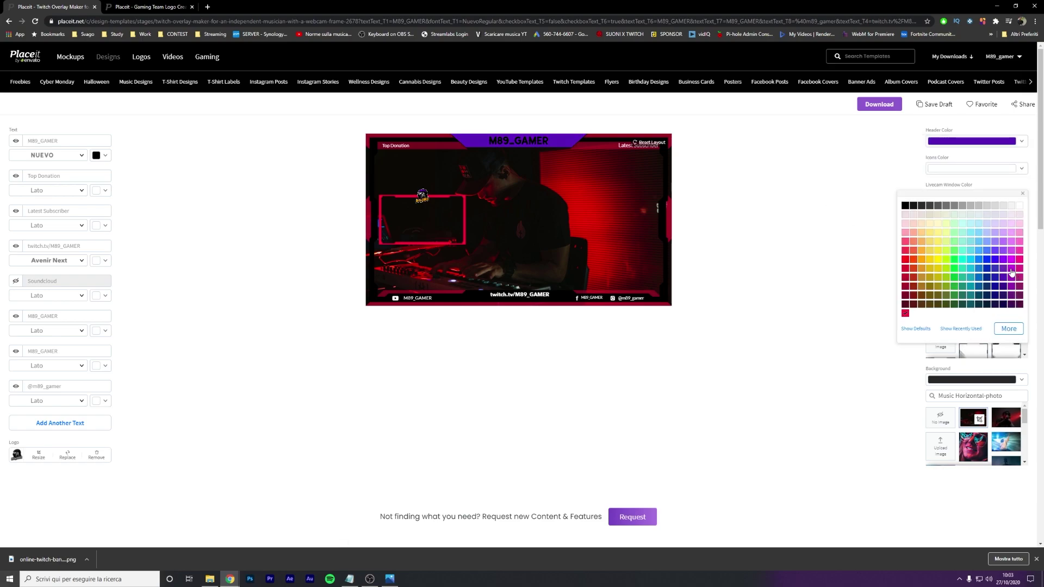
pyautogui.click(1004, 283)
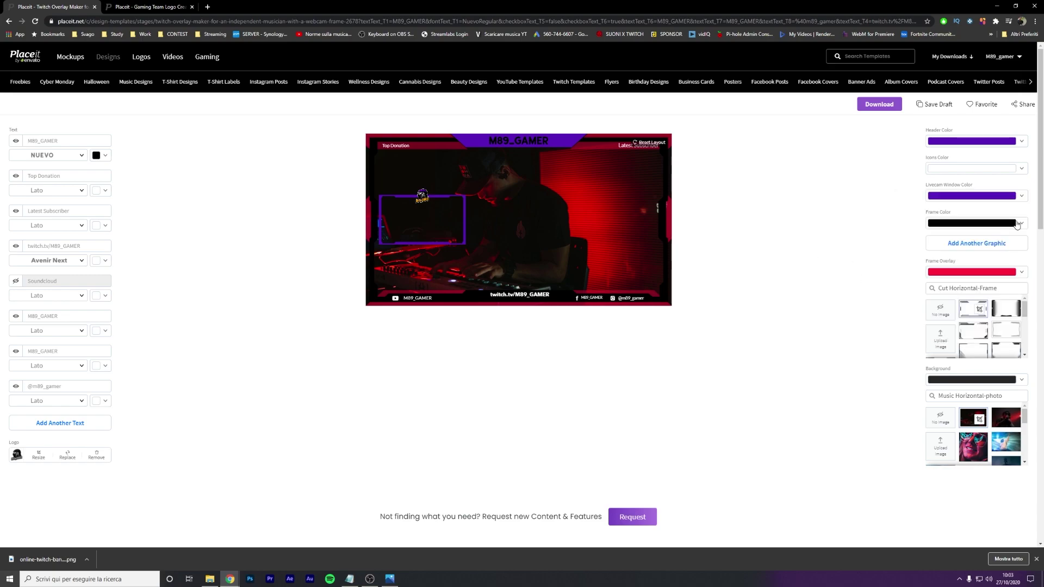
pyautogui.click(1020, 272)
pyautogui.click(906, 283)
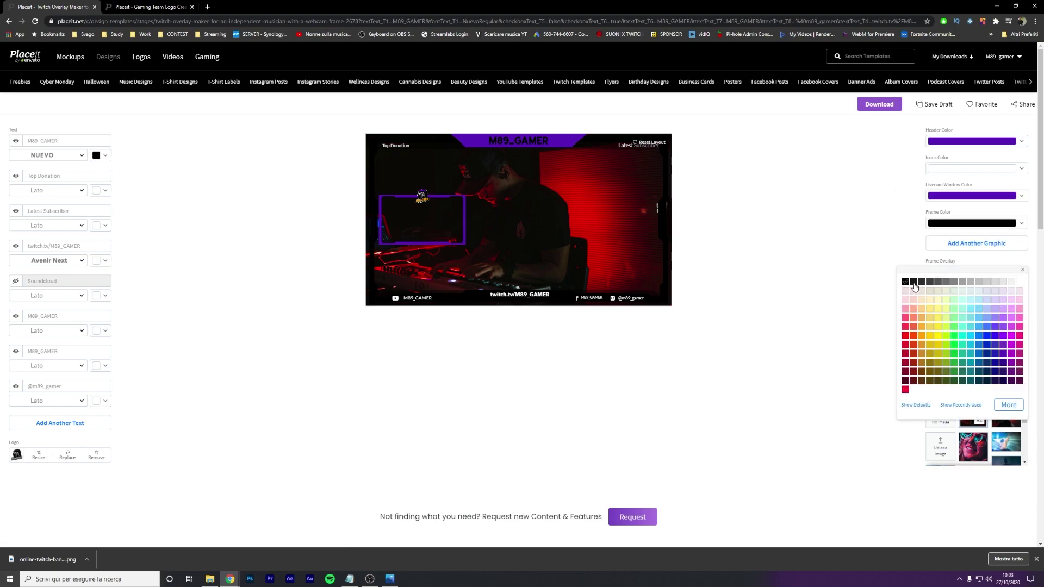
pyautogui.click(914, 283)
# Set the Frame Color to purple after trying yellow and orange.
pyautogui.click(858, 221)
pyautogui.click(1017, 228)
pyautogui.click(938, 273)
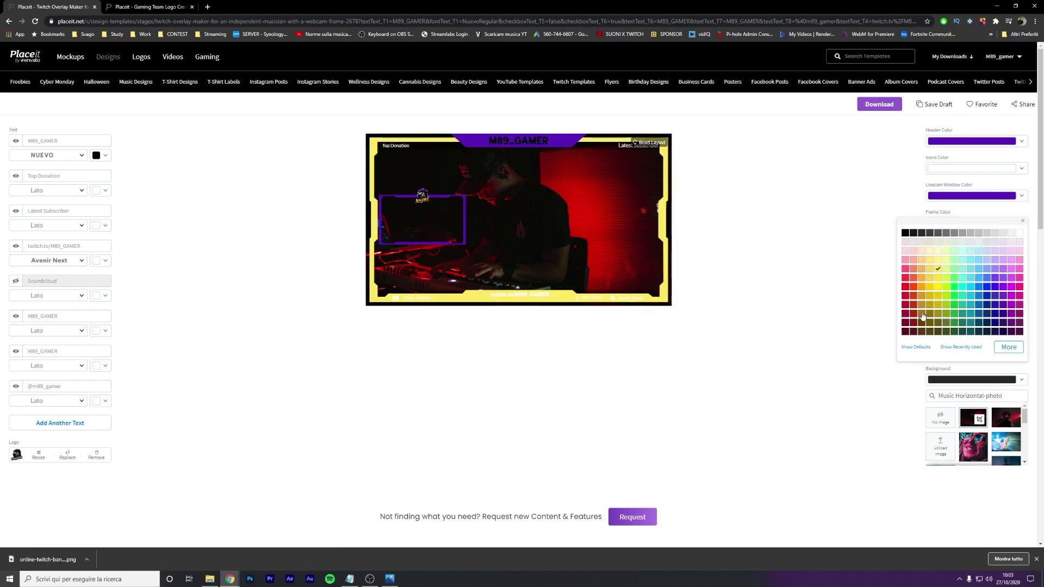
pyautogui.click(923, 287)
pyautogui.click(999, 318)
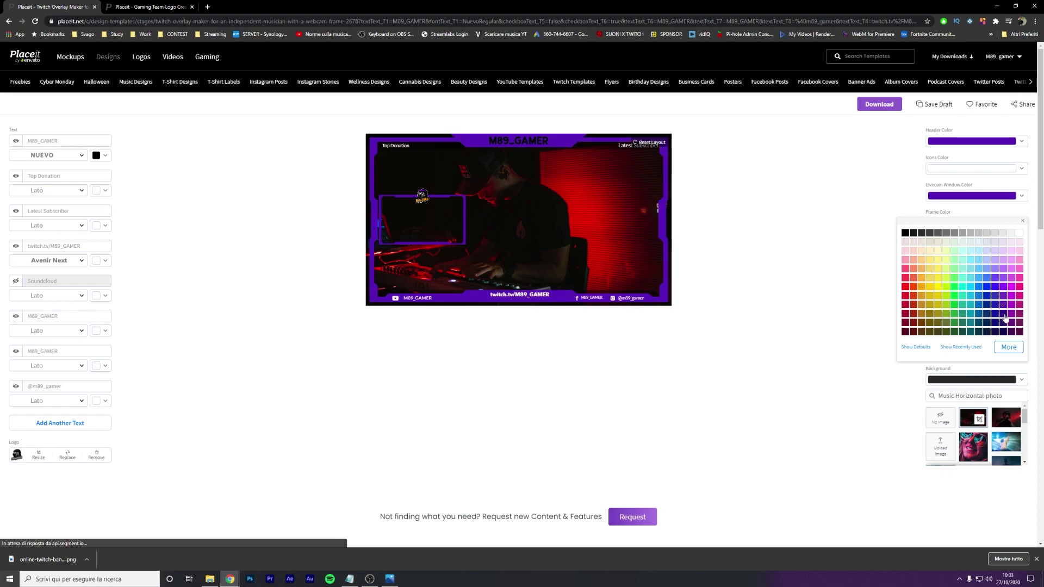
pyautogui.click(820, 323)
# Preview several Frame Overlay styles, including the centre-tab and top-right variants.
pyautogui.scroll(-2, 939, 347)
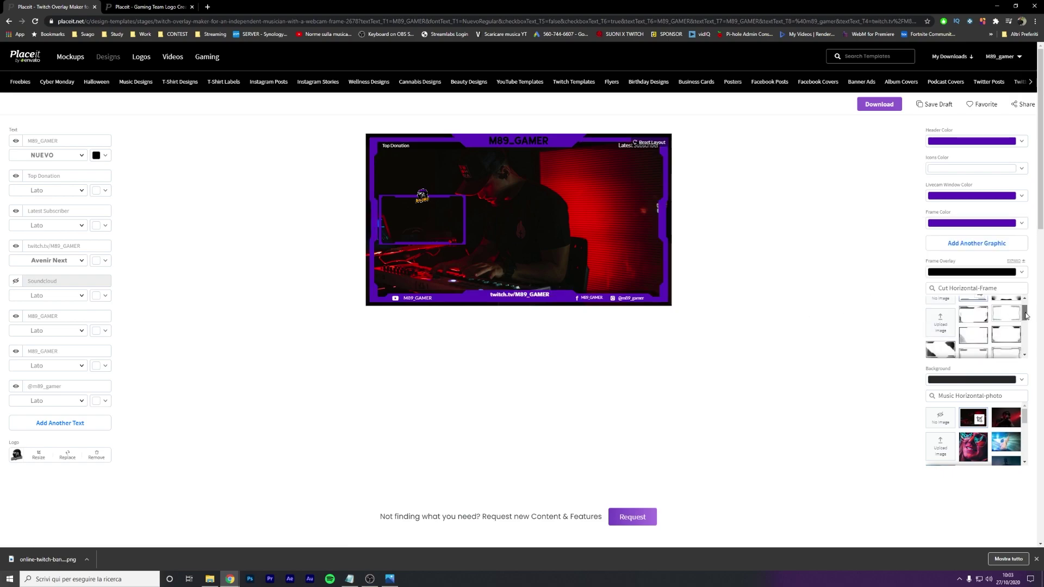
pyautogui.scroll(-2, 968, 346)
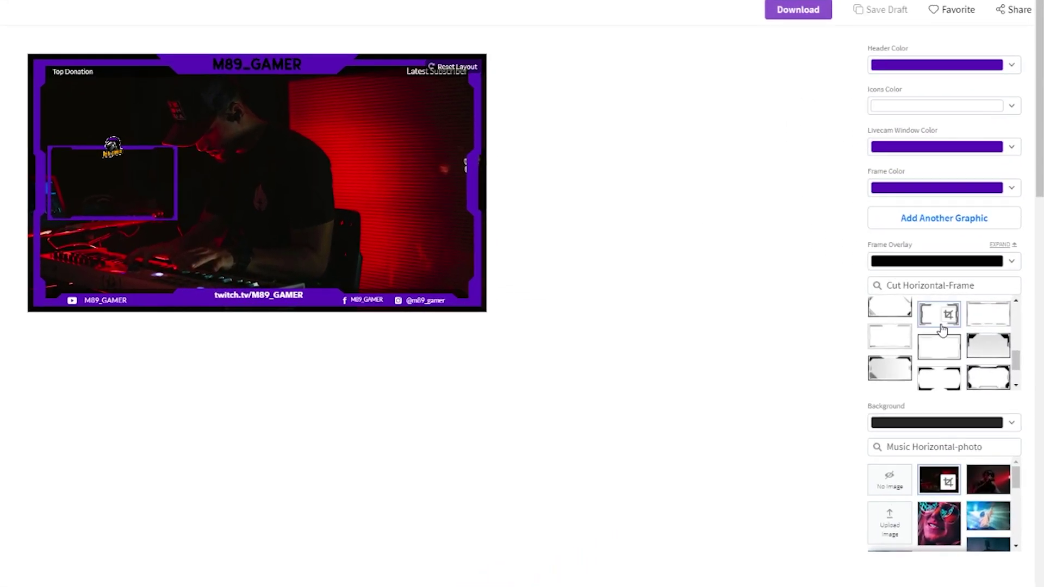
pyautogui.click(966, 333)
pyautogui.click(936, 384)
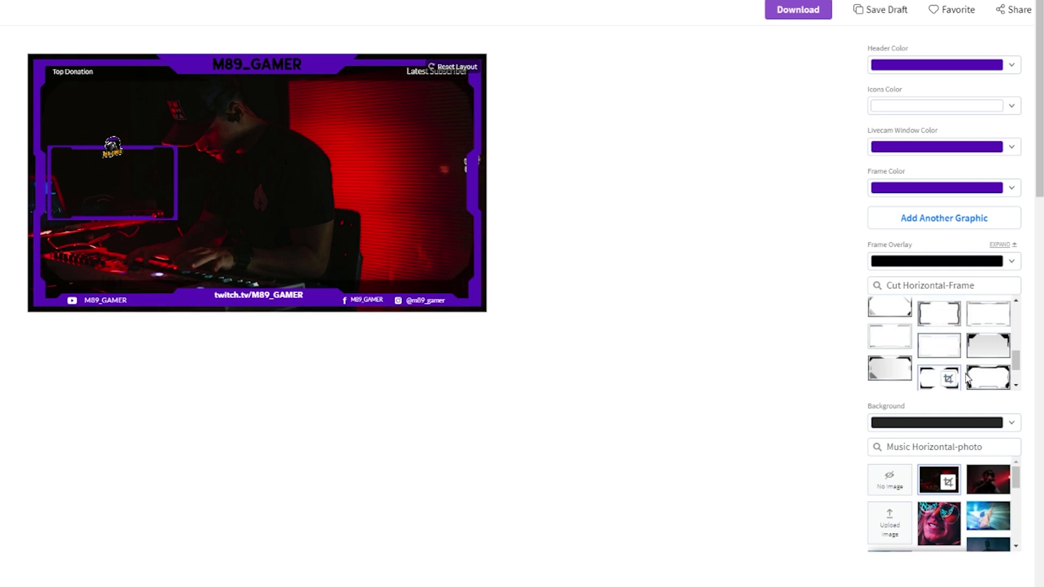
pyautogui.scroll(-3, 987, 358)
pyautogui.click(897, 357)
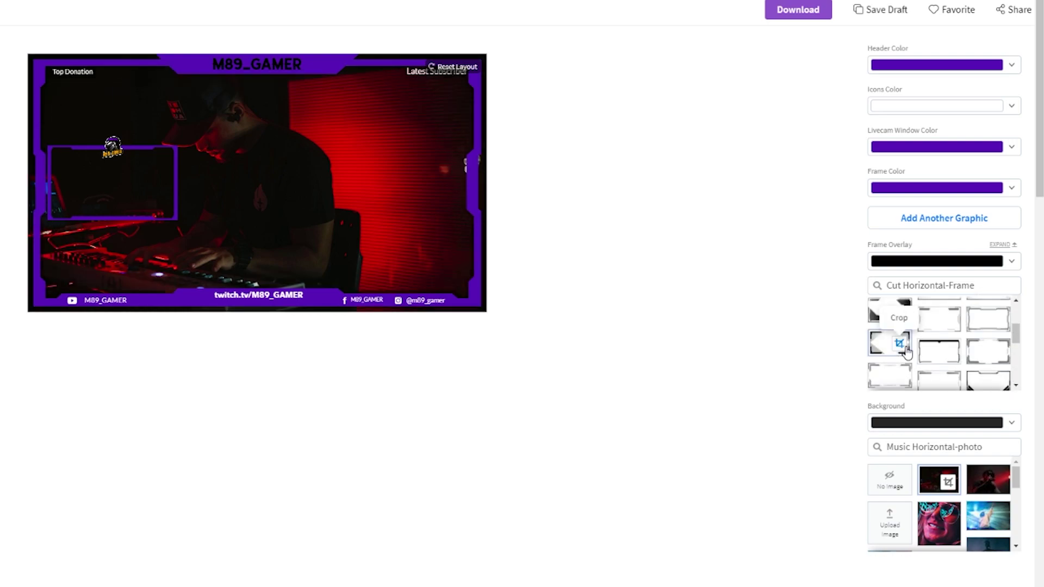
pyautogui.scroll(2, 924, 351)
pyautogui.click(944, 324)
pyautogui.click(949, 354)
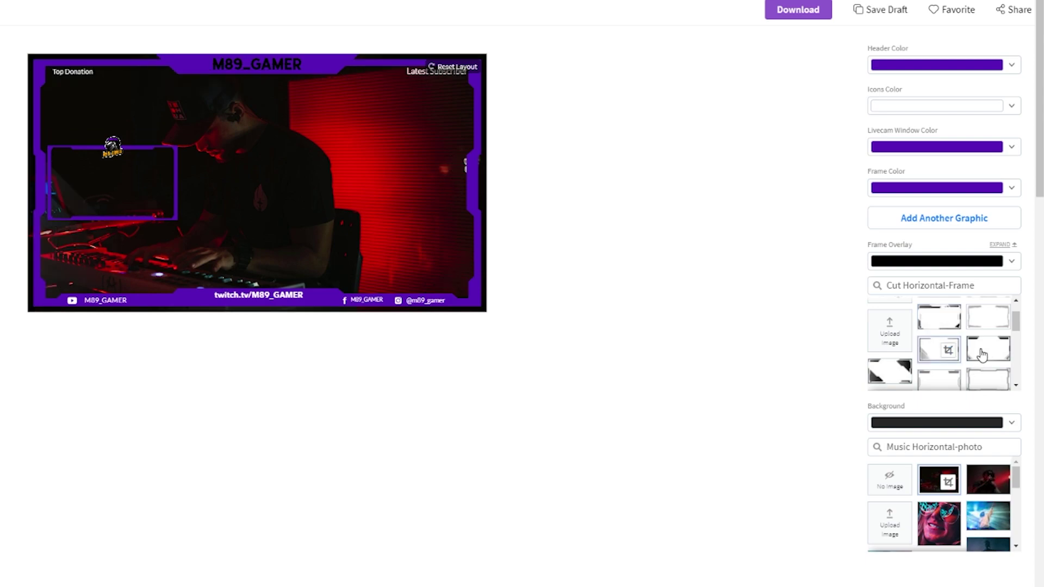
pyautogui.click(987, 323)
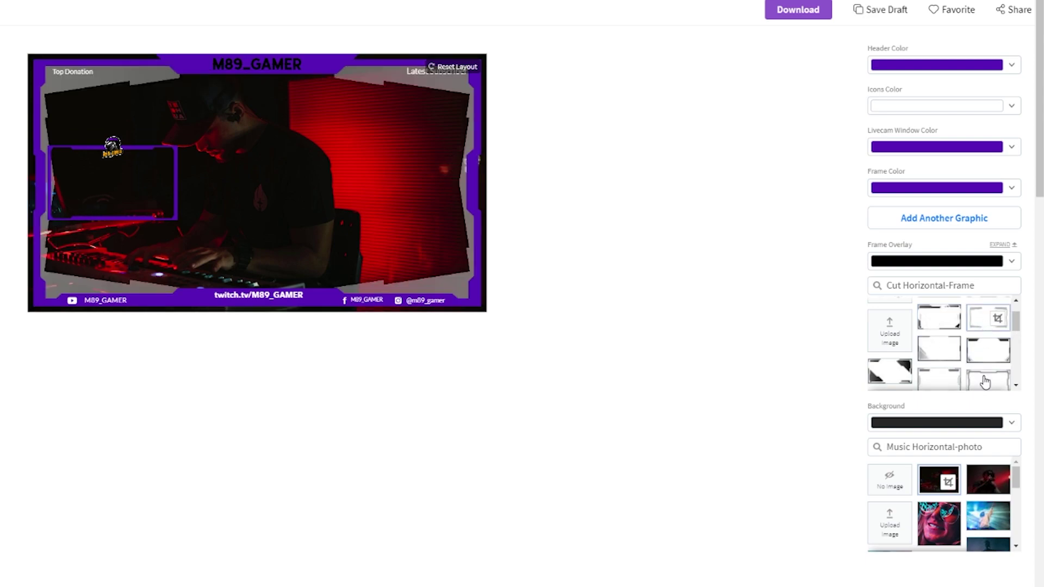
pyautogui.click(939, 353)
pyautogui.scroll(1, 949, 343)
# Try No Image, settle on the first Cut Horizontal-Frame style and clear the background photo.
pyautogui.click(893, 320)
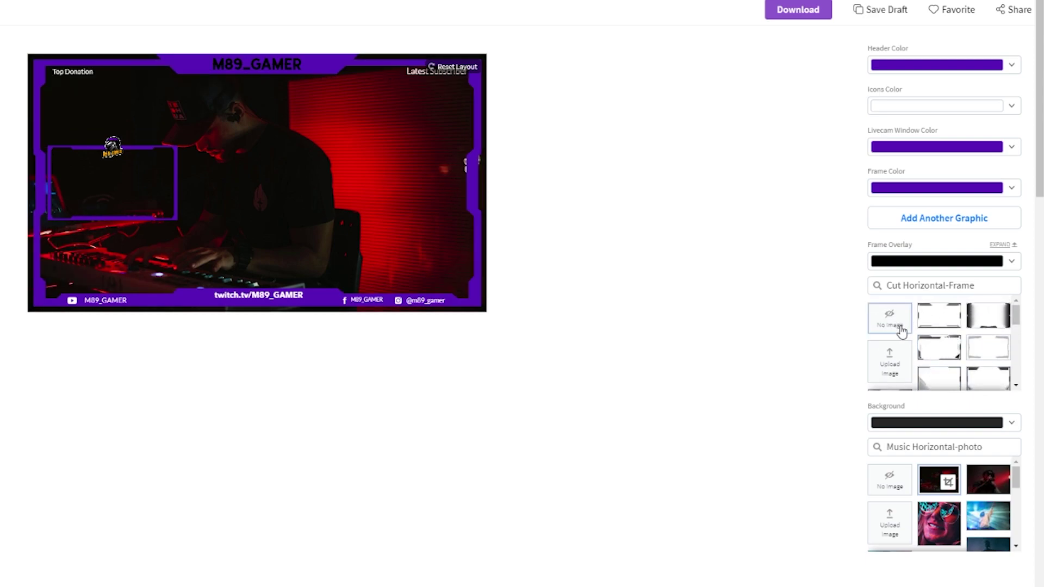
pyautogui.click(940, 316)
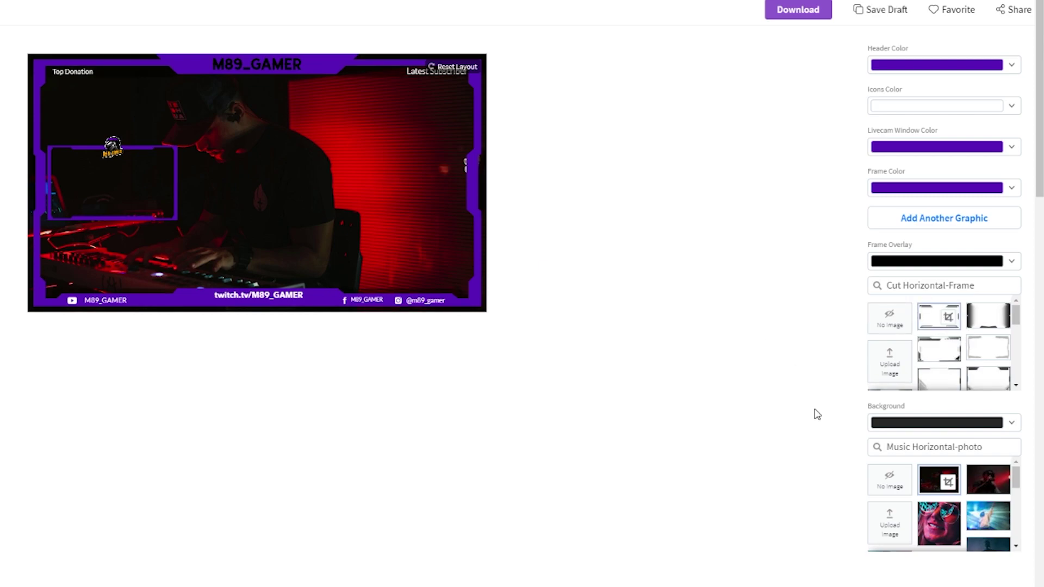
pyautogui.scroll(-1, 935, 490)
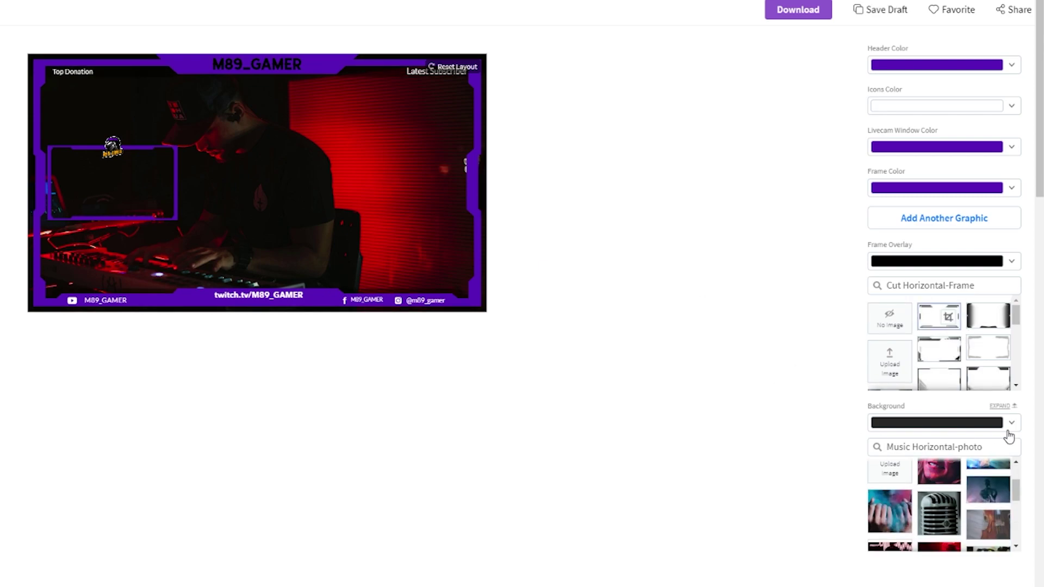
pyautogui.scroll(1, 903, 484)
pyautogui.click(889, 479)
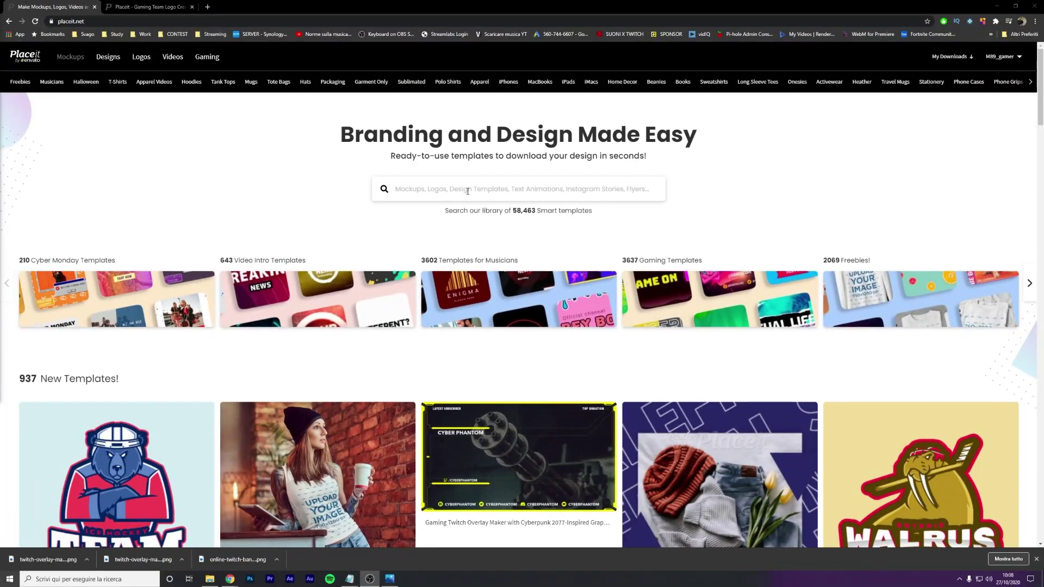
# Search Placeit for 'Twitch panel' and browse the panel template results.
pyautogui.click(468, 191)
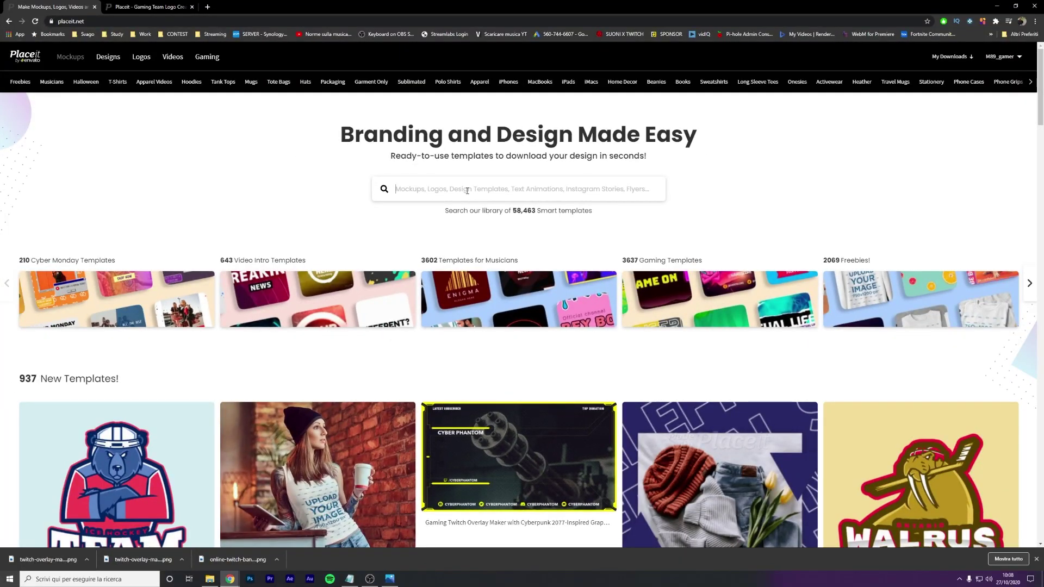
pyautogui.write('Twitch panelò')
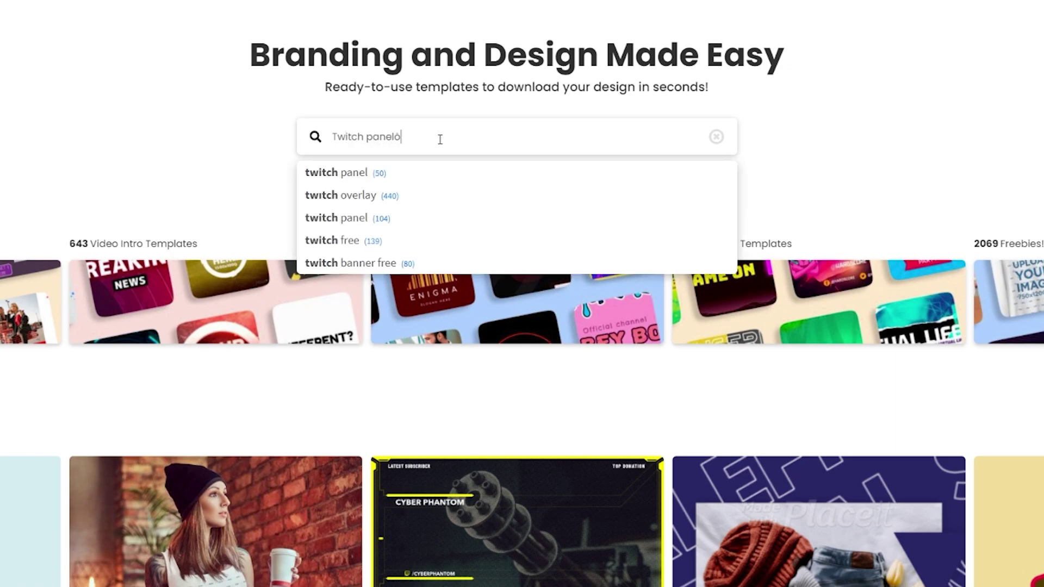
pyautogui.press('BackSpace')
pyautogui.press('Return')
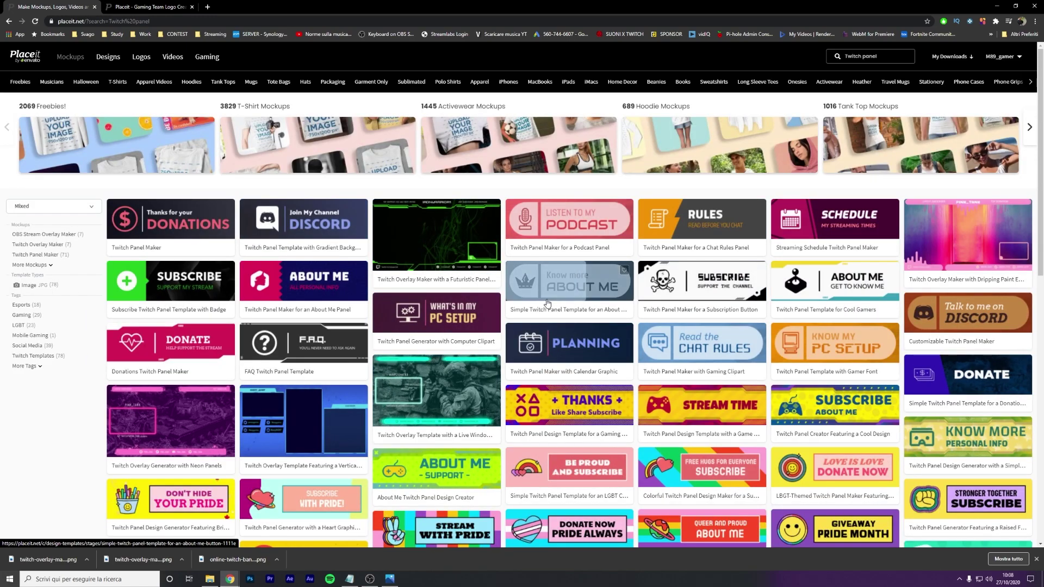
pyautogui.scroll(-2, 660, 282)
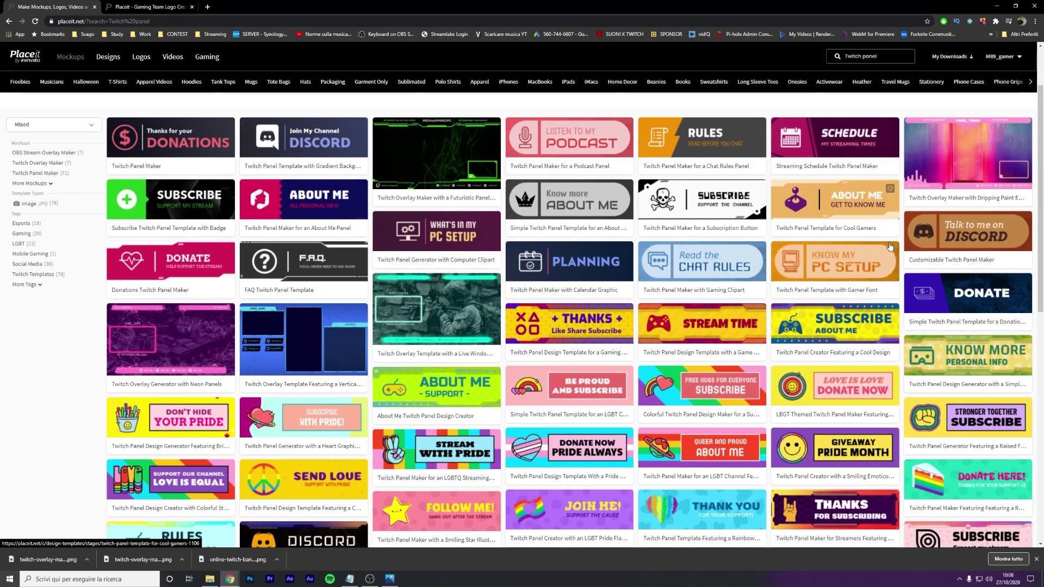
pyautogui.scroll(-1, 197, 251)
pyautogui.scroll(2, 197, 251)
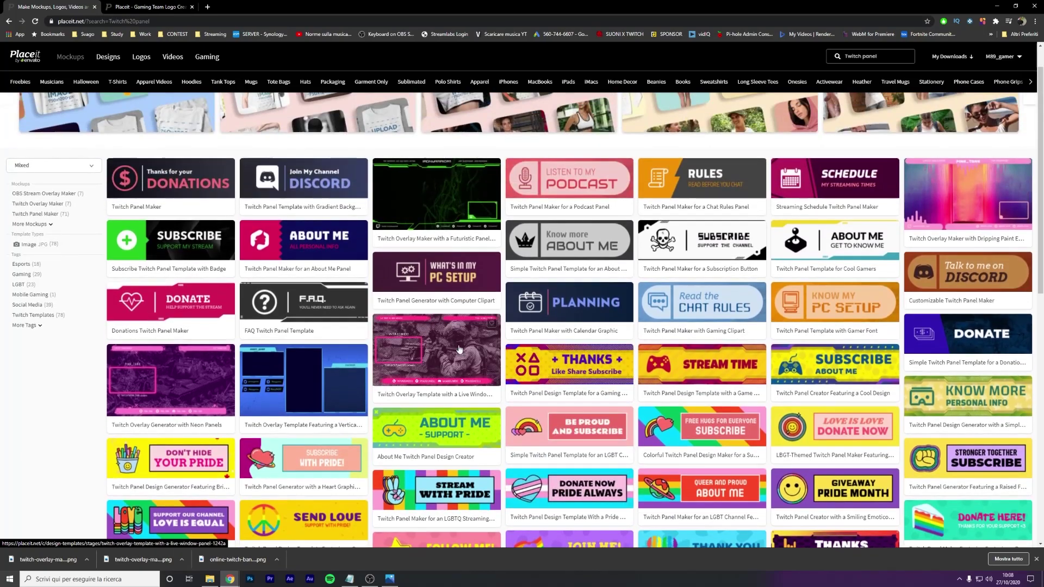
# Open the Subscribe panel with Badge, title it ABOUT ME and use a profile icon.
pyautogui.click(196, 251)
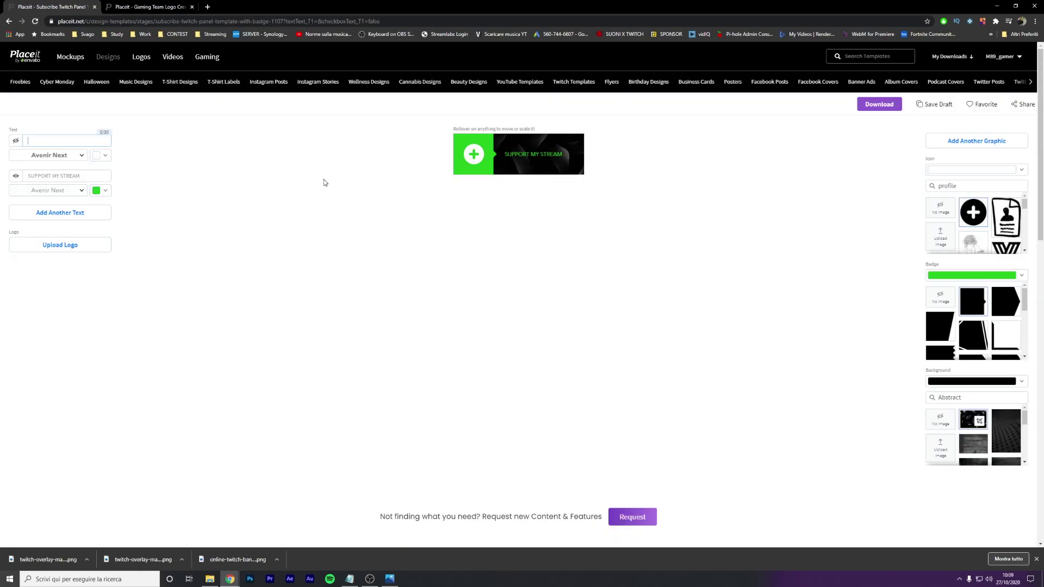
pyautogui.write('ABOUT ME')
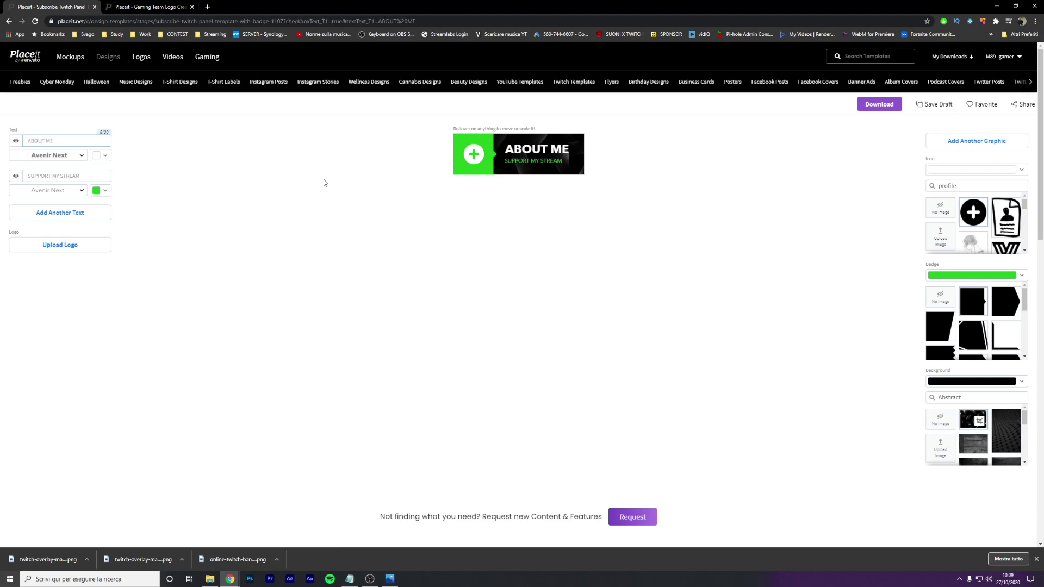
pyautogui.scroll(-3, 961, 201)
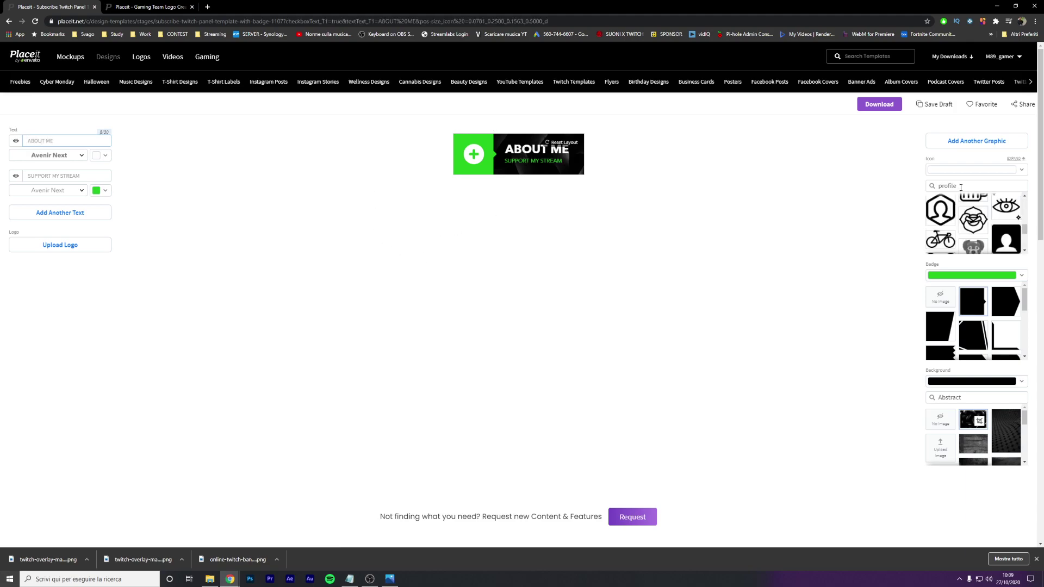
pyautogui.click(944, 216)
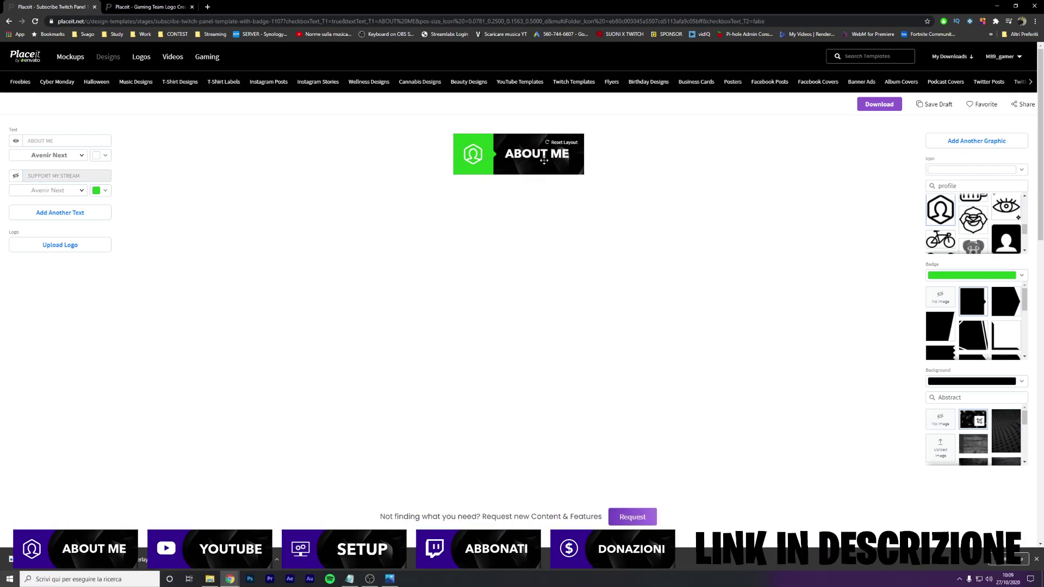
# Make the panel badge dark purple with a curved shape.
pyautogui.click(1015, 276)
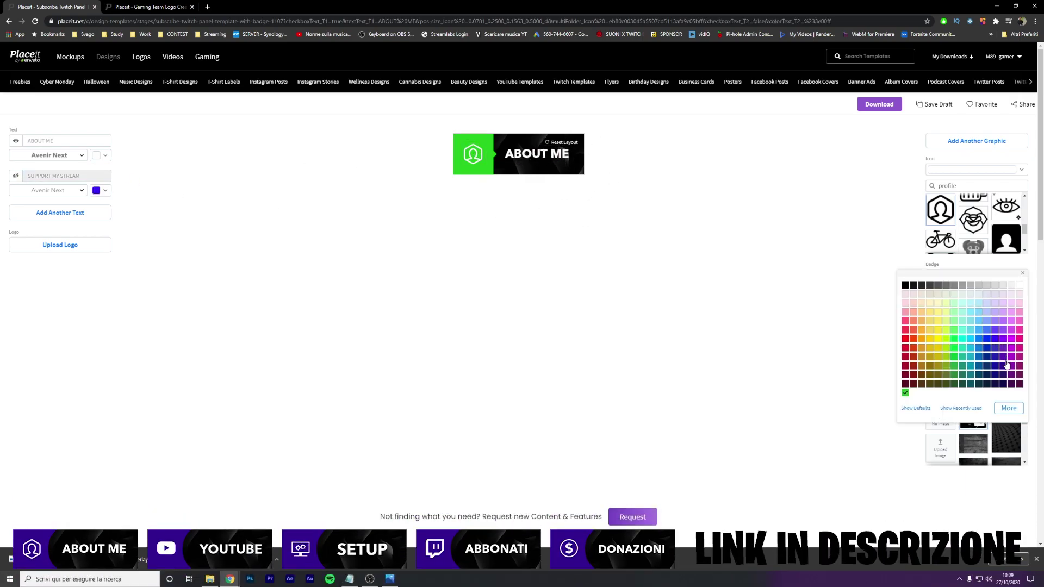
pyautogui.click(1005, 370)
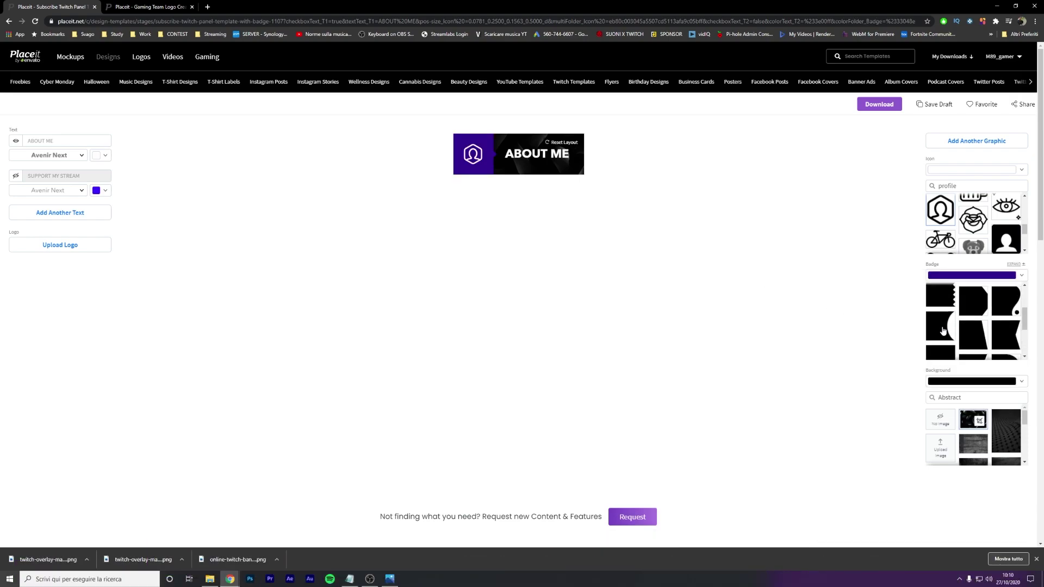
pyautogui.click(939, 330)
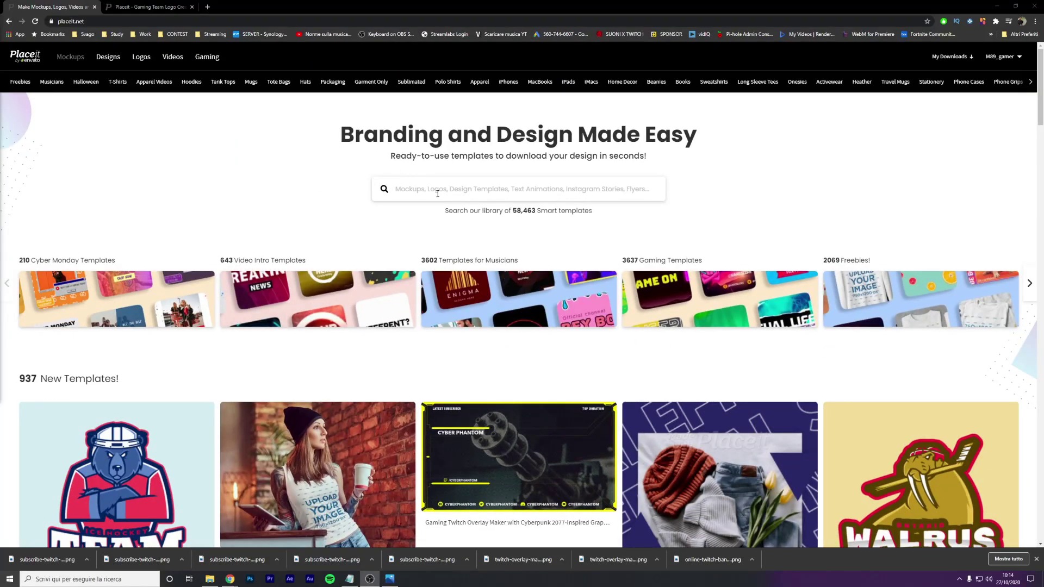
# Search 'twitch offline' and open the cyberpunk OFFLINE banner template.
pyautogui.click(438, 192)
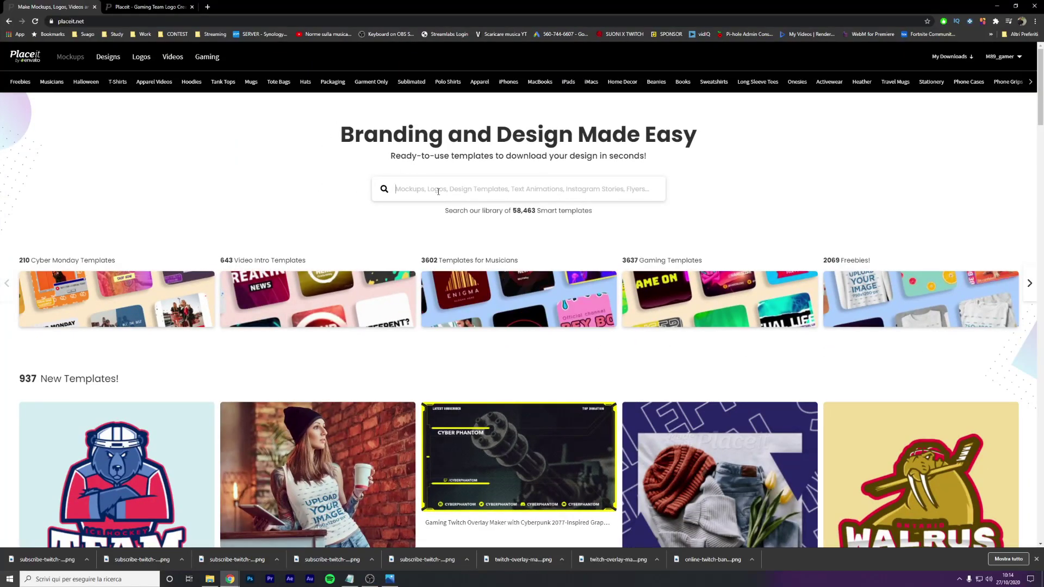
pyautogui.write('twitch off')
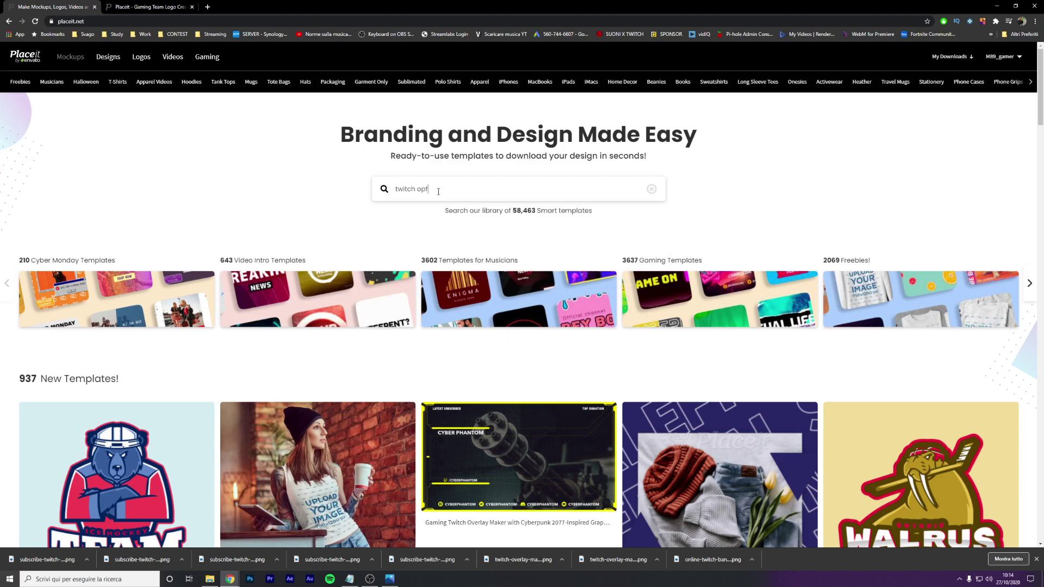
pyautogui.press('BackSpace')
pyautogui.press('Return')
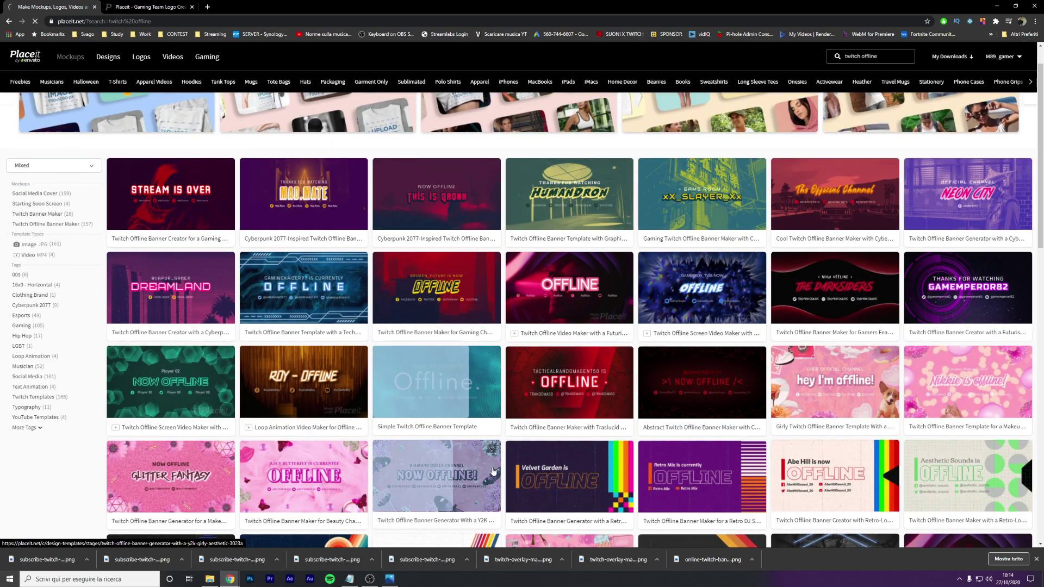
pyautogui.click(438, 283)
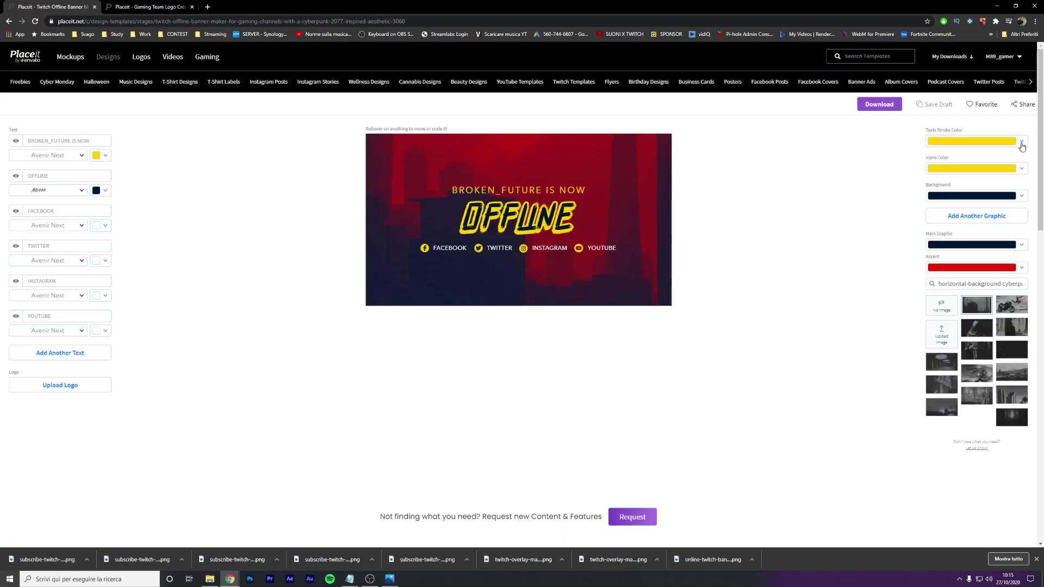
# Delete the BROKEN_FUTURE IS NOW top line, leaving it empty.
pyautogui.click(1023, 143)
pyautogui.click(74, 141)
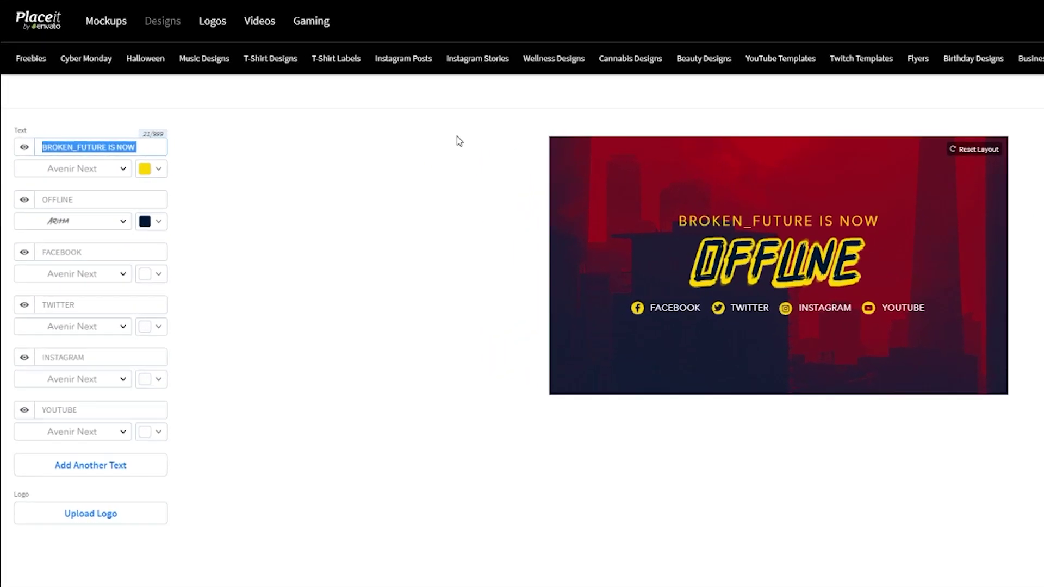
pyautogui.press('BackSpace')
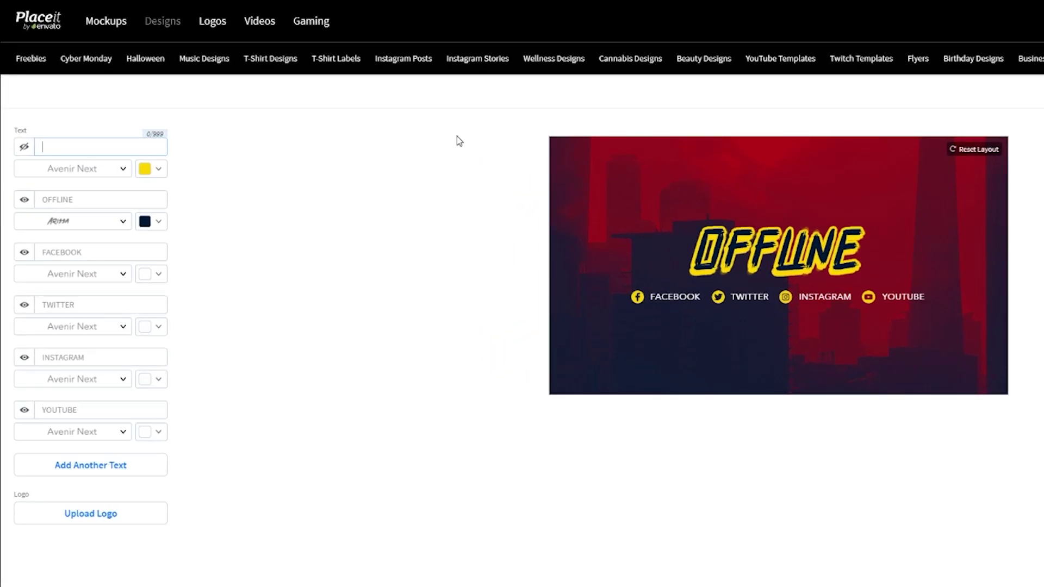
pyautogui.write('CIAO')
pyautogui.press('BackSpace')
pyautogui.press('BackSpace')
# Set the OFFLINE title in the Avenir Next font.
pyautogui.click(123, 222)
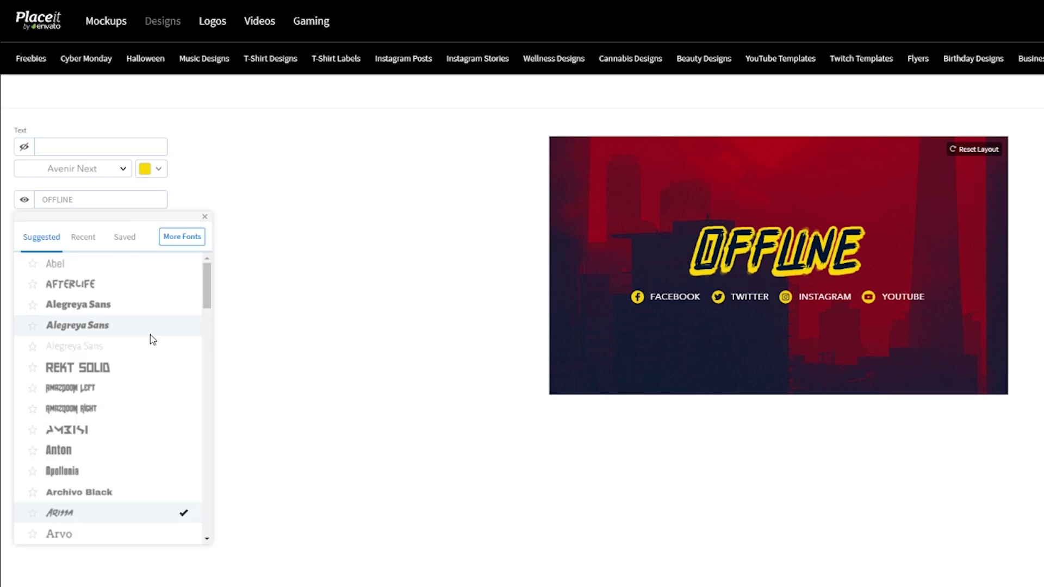
pyautogui.scroll(-1, 93, 399)
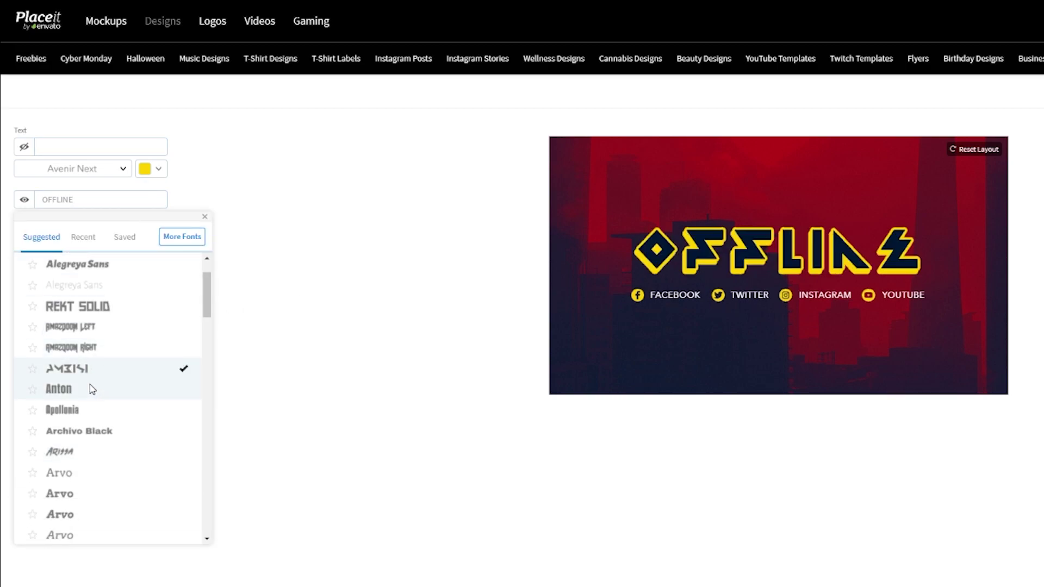
pyautogui.click(97, 389)
pyautogui.scroll(-2, 83, 362)
pyautogui.scroll(-1, 98, 403)
pyautogui.click(109, 435)
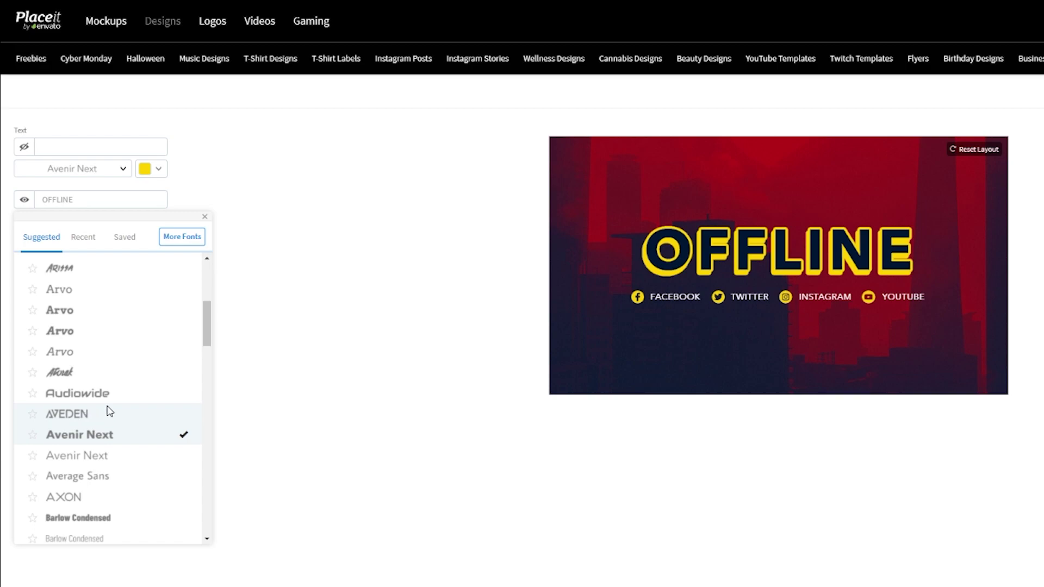
pyautogui.scroll(-1, 136, 468)
pyautogui.click(251, 271)
# Make OFFLINE white and set the empty top text colour to black.
pyautogui.click(161, 224)
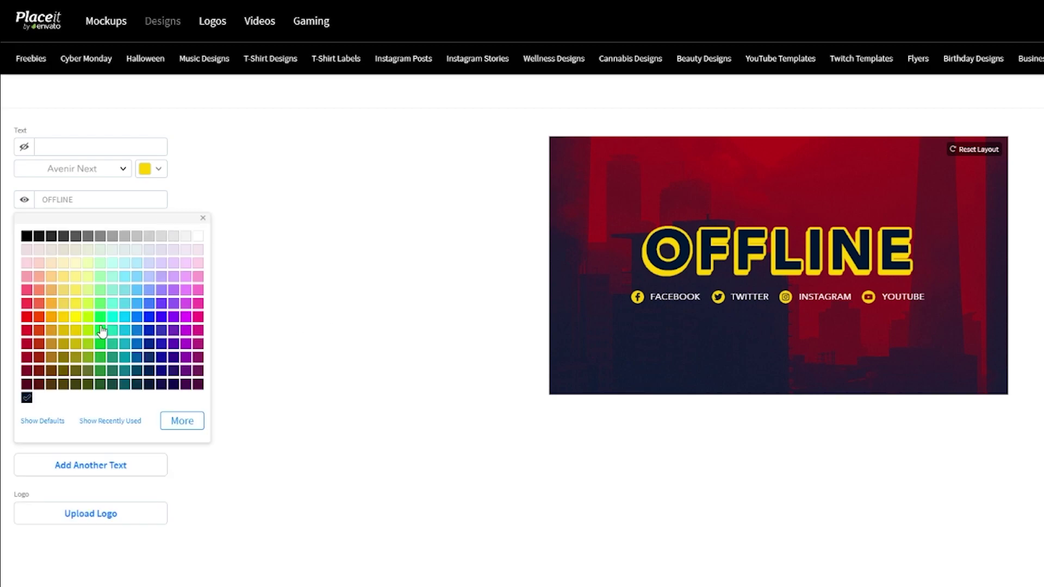
pyautogui.click(50, 343)
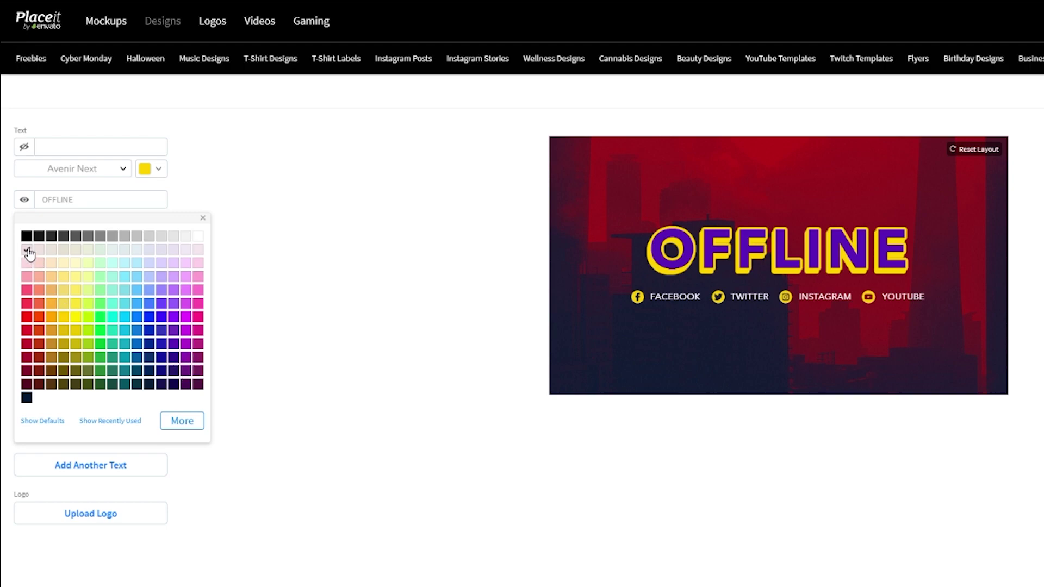
pyautogui.click(198, 238)
pyautogui.click(250, 250)
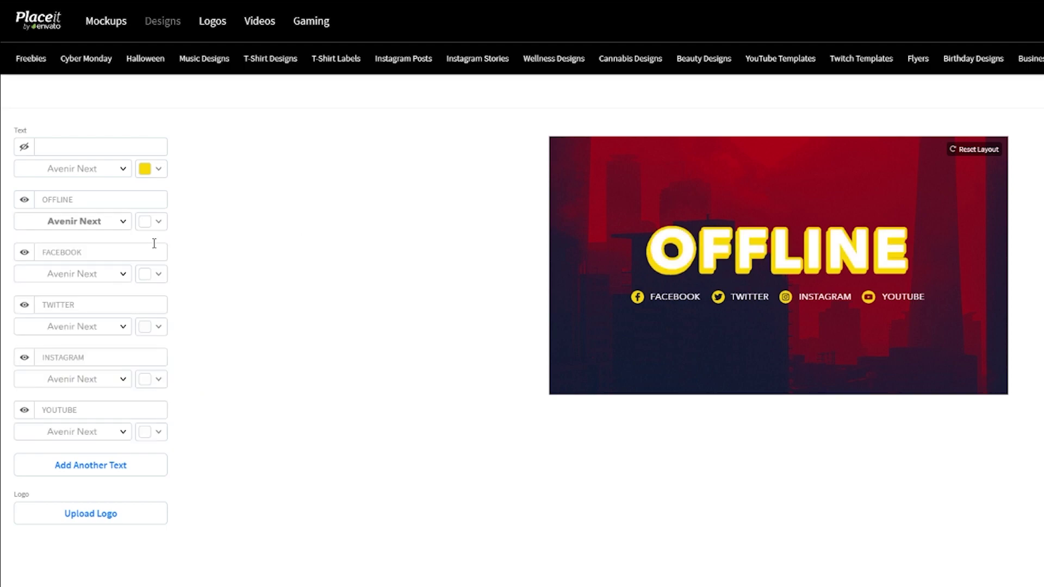
pyautogui.click(158, 170)
pyautogui.click(235, 295)
pyautogui.write('M')
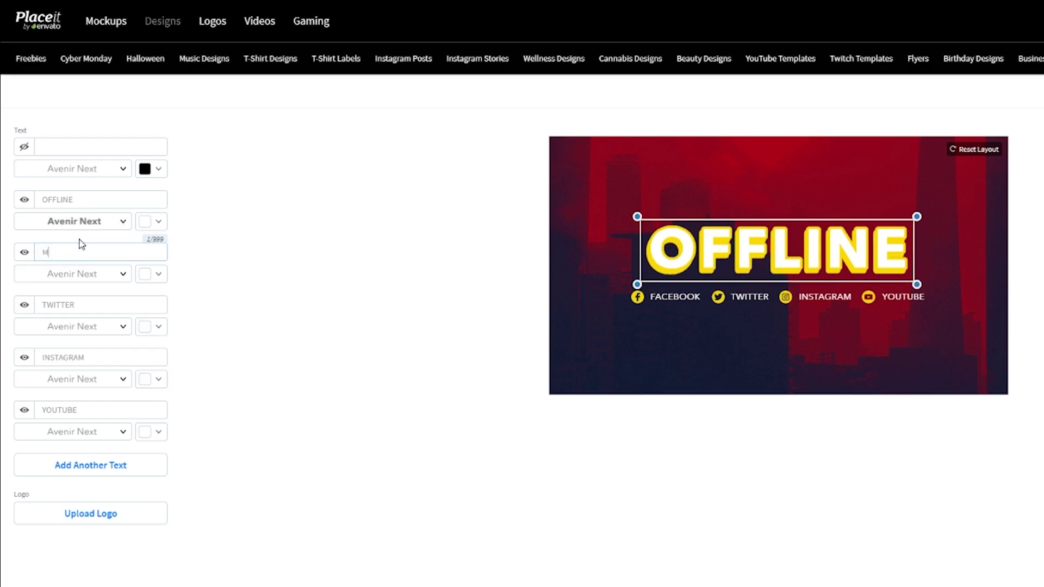
# Enter M89_GAMER as the Facebook handle and paste it into Twitter, Instagram and YouTube.
pyautogui.write('89_GAMER')
pyautogui.hotkey('ctrl', 'a')
pyautogui.hotkey('ctrl', 'c')
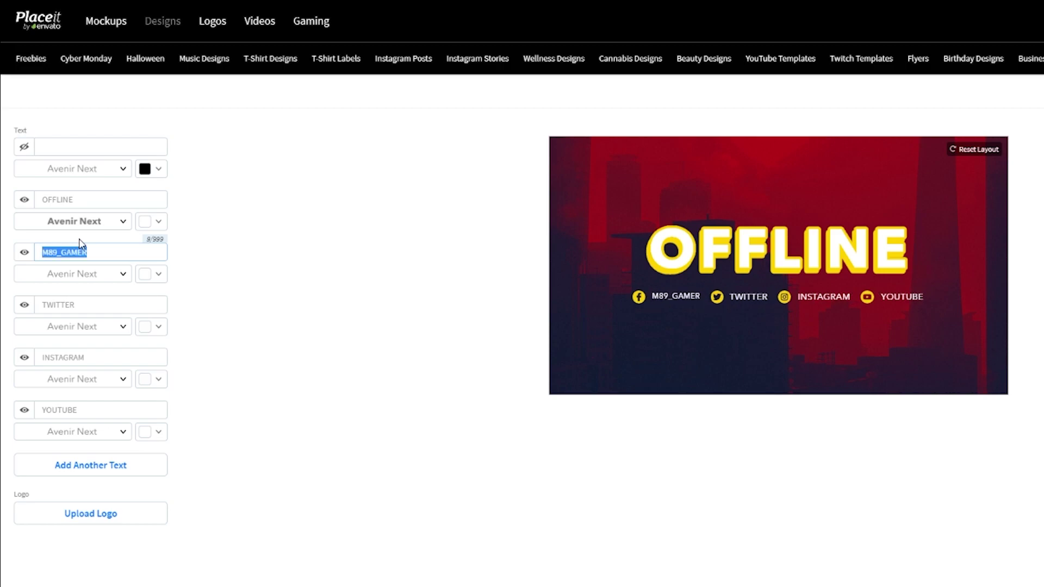
pyautogui.doubleClick(68, 305)
pyautogui.hotkey('ctrl', 'v')
pyautogui.doubleClick(72, 358)
pyautogui.hotkey('ctrl', 'v')
pyautogui.doubleClick(107, 410)
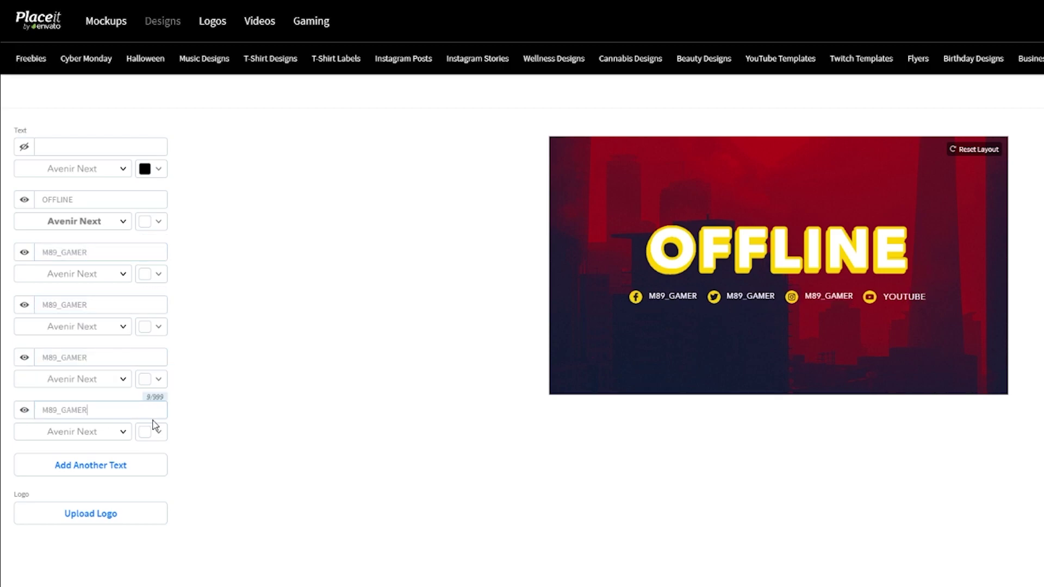
pyautogui.hotkey('ctrl', 'v')
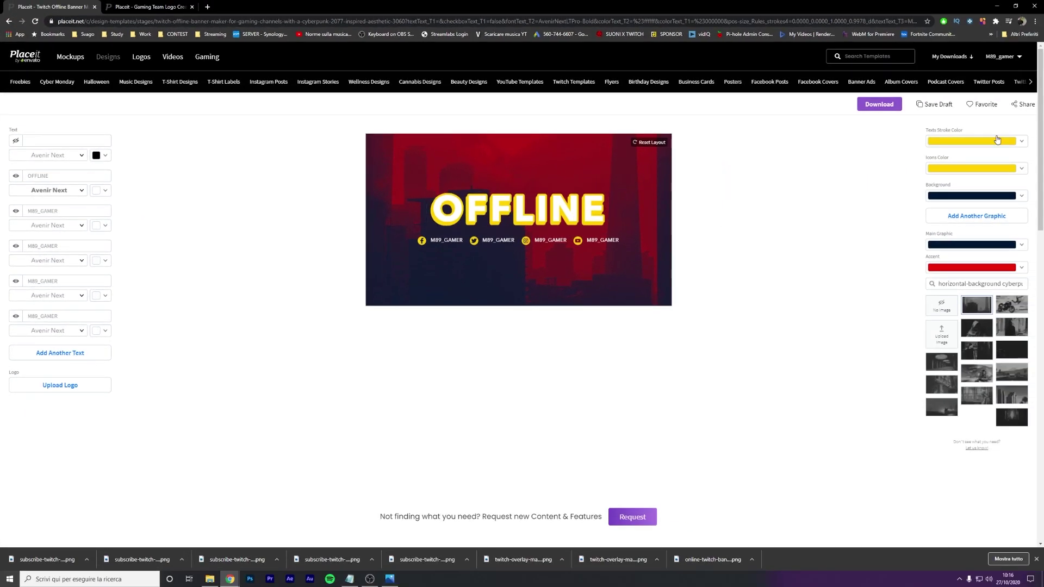
# Give OFFLINE a black outline and tint the main graphic background purple.
pyautogui.click(998, 140)
pyautogui.click(905, 151)
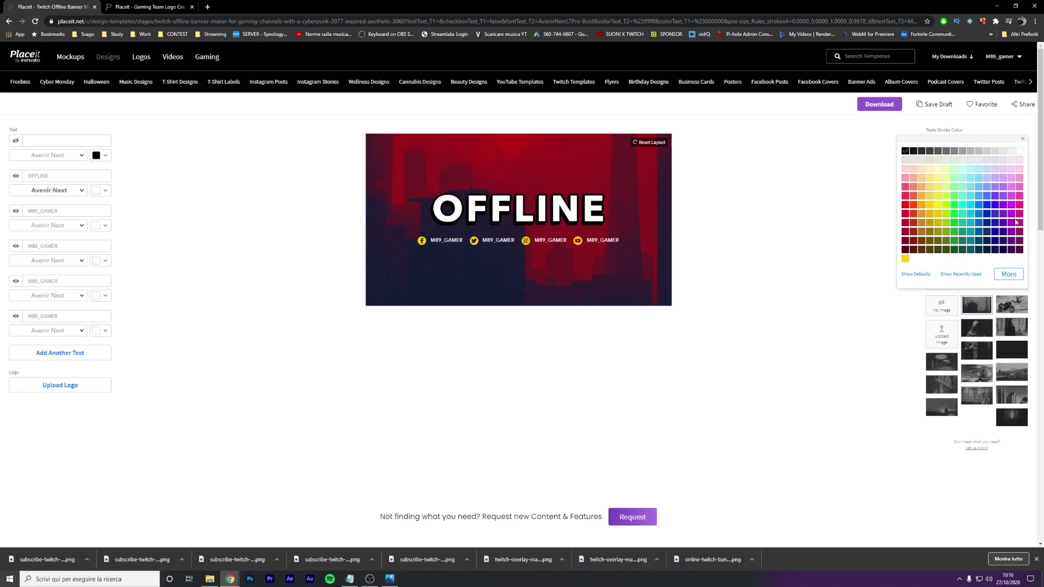
pyautogui.click(1007, 173)
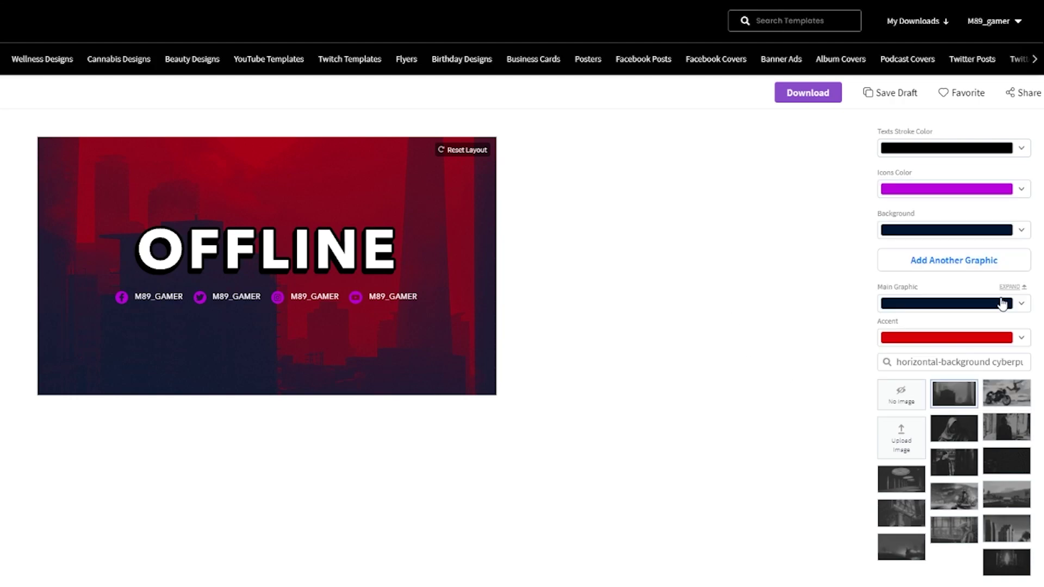
pyautogui.click(1004, 303)
pyautogui.click(995, 440)
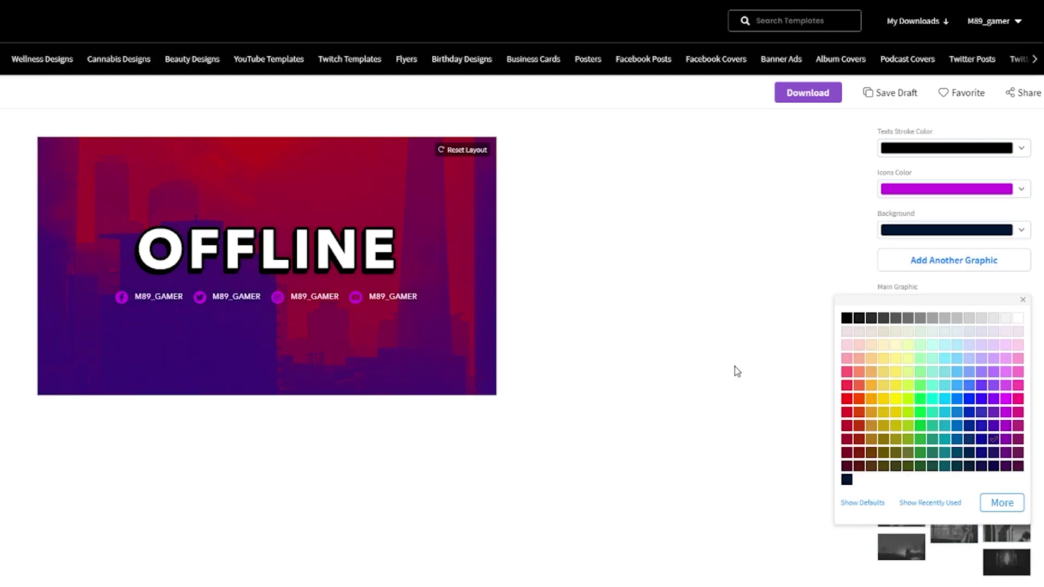
pyautogui.click(735, 371)
# Set the accent colour to magenta and keep the social icons yellow.
pyautogui.click(967, 338)
pyautogui.click(1010, 435)
pyautogui.click(506, 389)
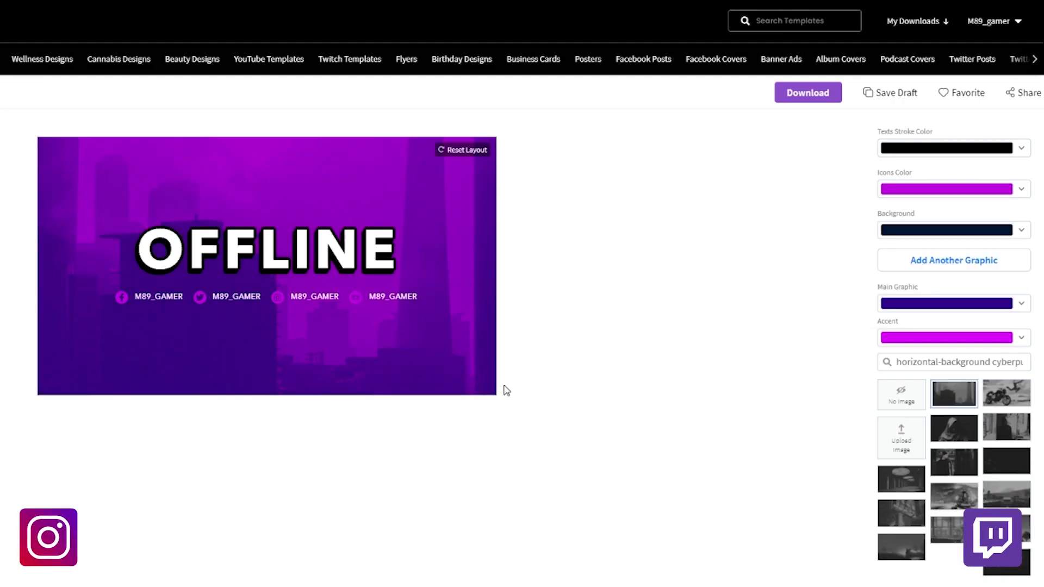
pyautogui.click(999, 191)
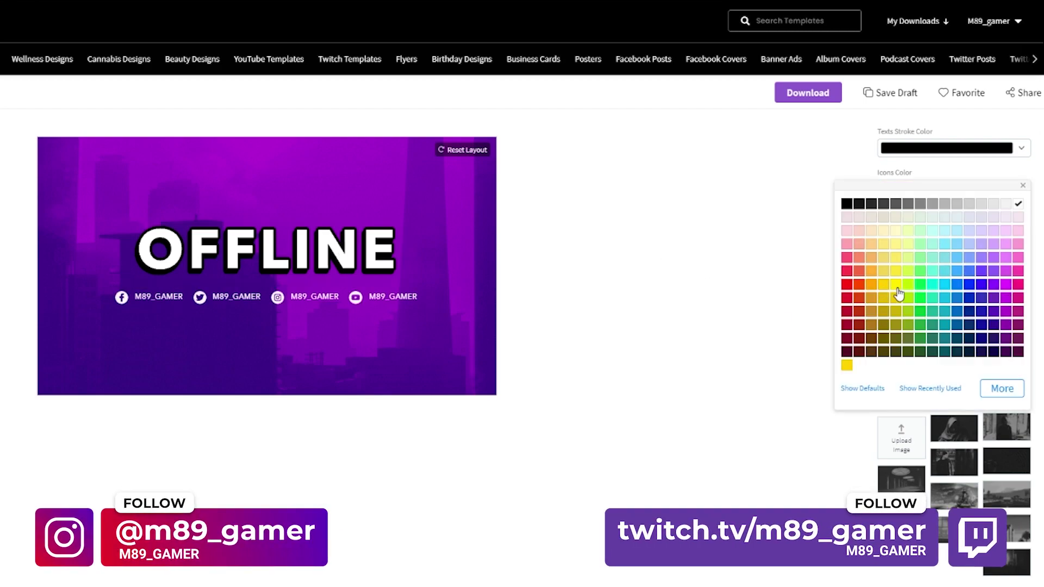
pyautogui.click(687, 229)
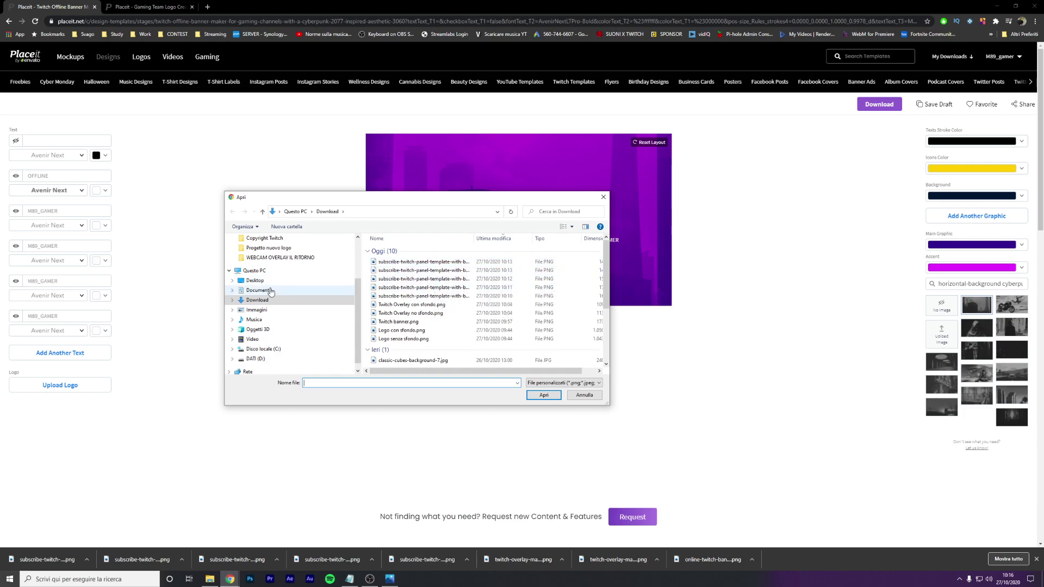
# Upload 'Logo senza sfondo.png' onto the banner and accept the crop.
pyautogui.click(411, 340)
pyautogui.click(544, 396)
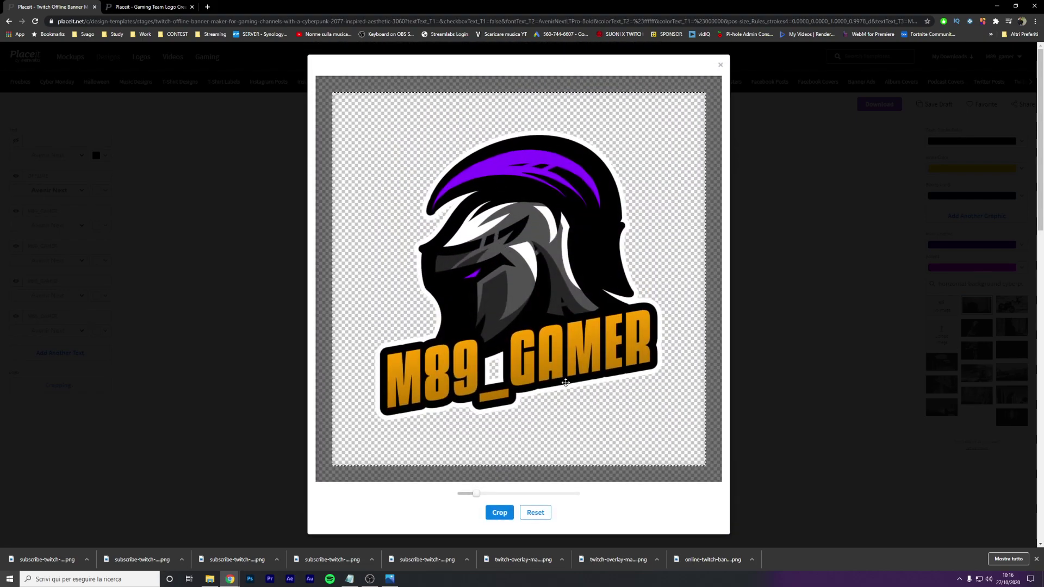
pyautogui.click(499, 513)
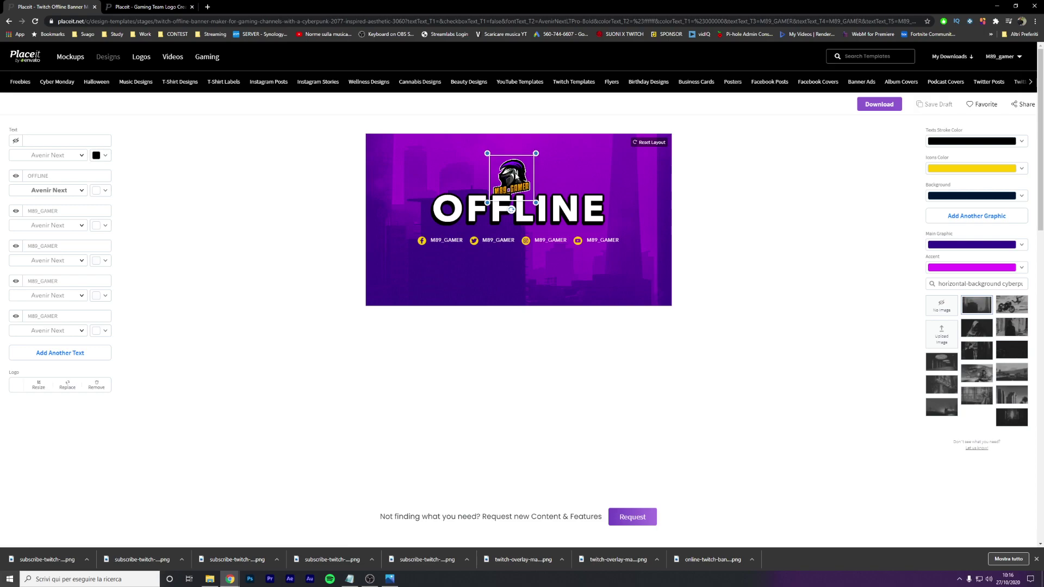
# Shrink the logo and centre it just above the OFFLINE title.
pyautogui.moveTo(515, 176); pyautogui.dragTo(524, 170)
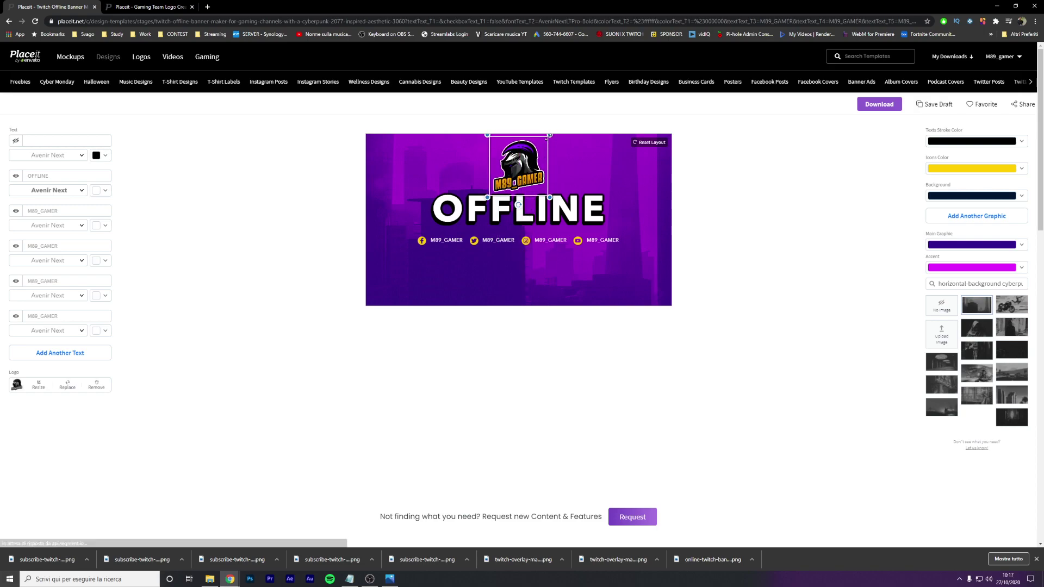
pyautogui.moveTo(550, 135); pyautogui.dragTo(534, 150)
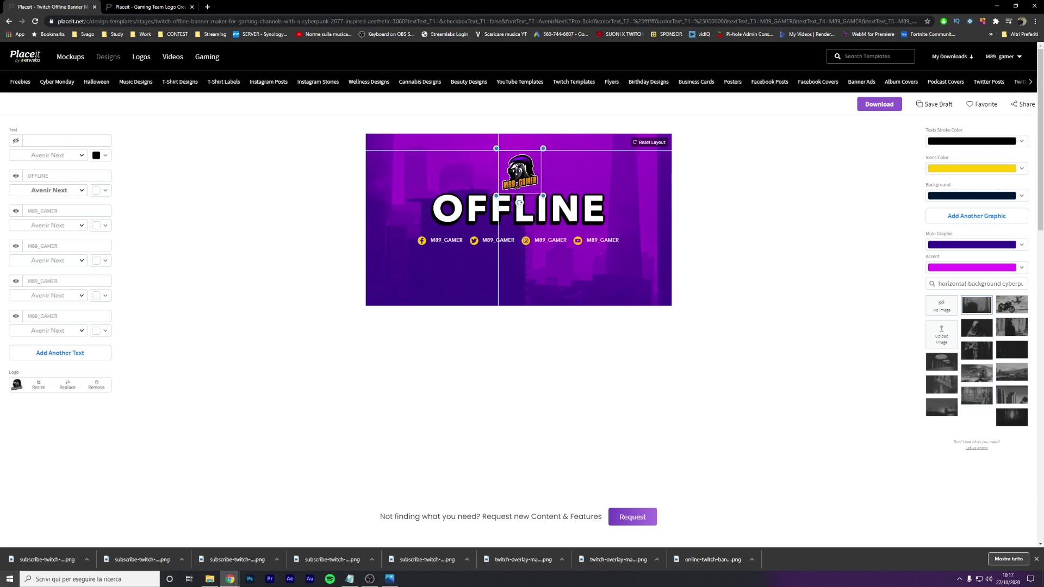
pyautogui.moveTo(517, 164); pyautogui.dragTo(518, 165)
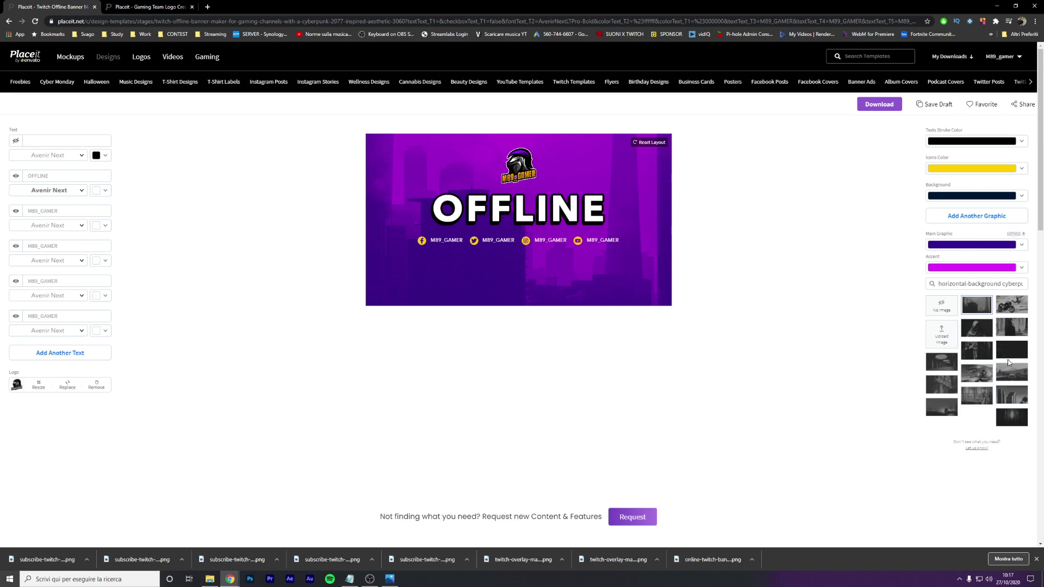
# Switch the banner background to the purple-tinted hooded figure photo.
pyautogui.click(981, 334)
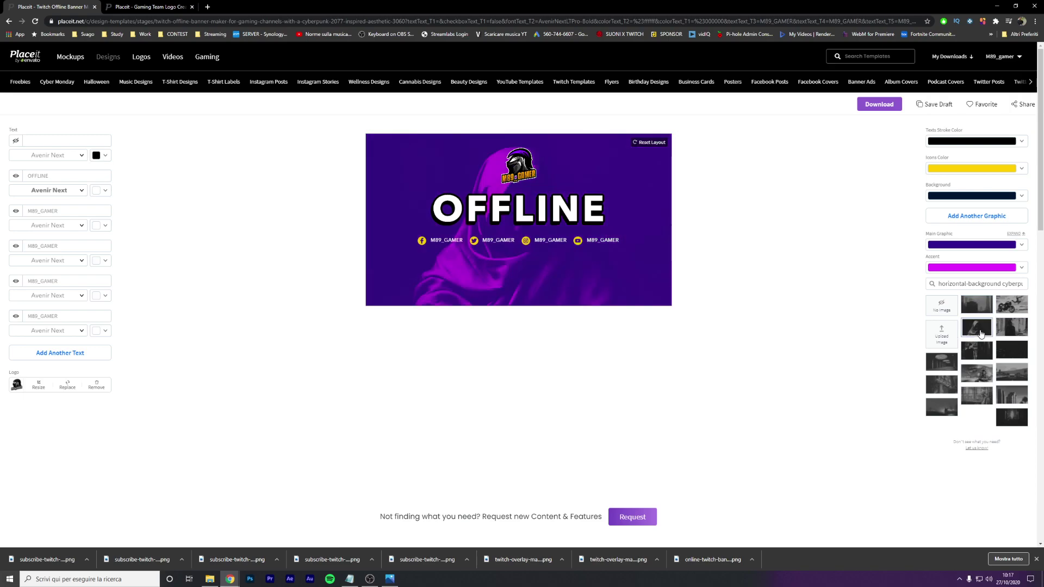
pyautogui.scroll(-1, 973, 390)
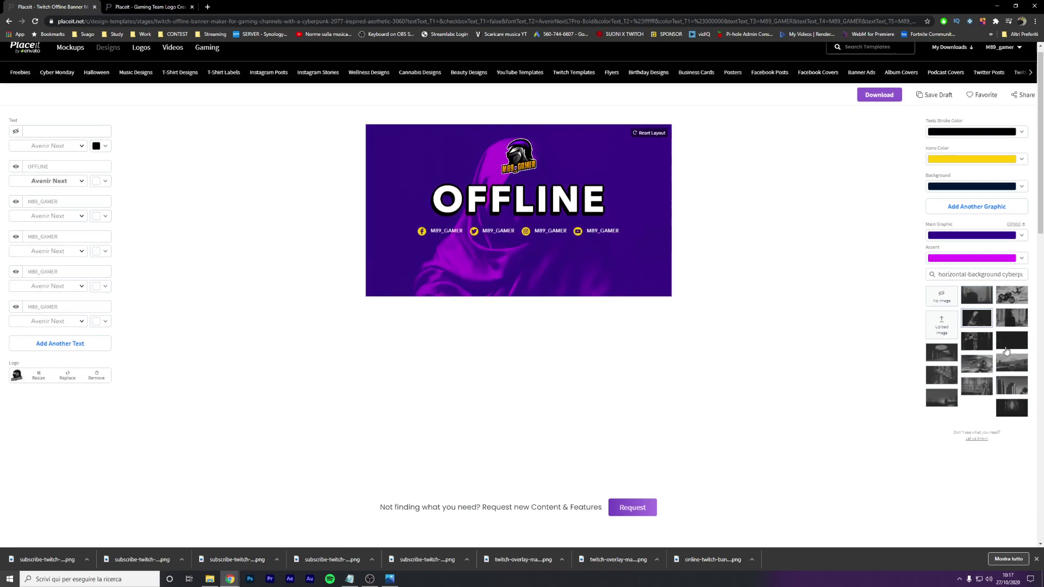
pyautogui.scroll(-1, 973, 390)
pyautogui.scroll(1, 879, 386)
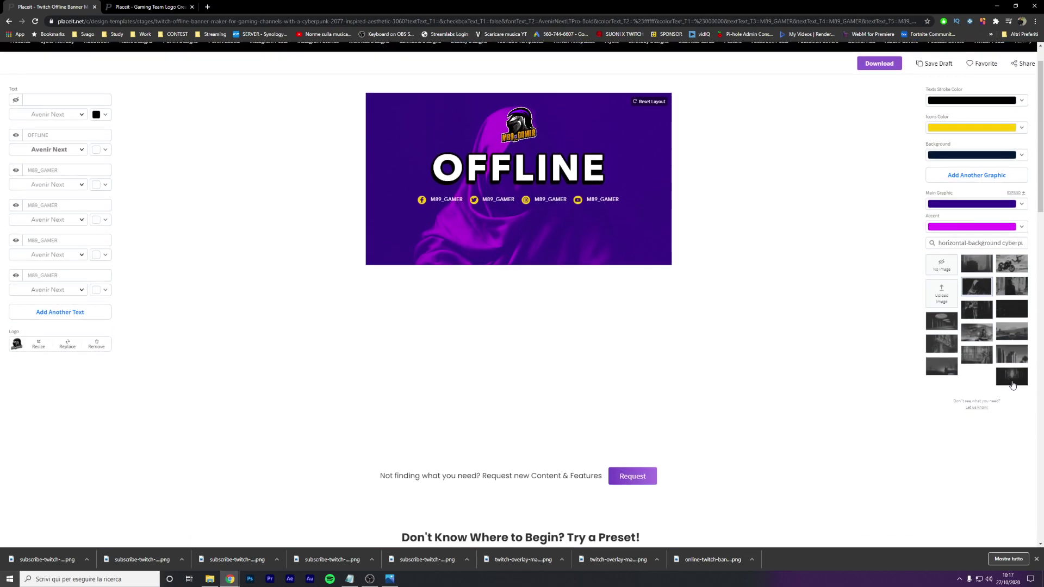
pyautogui.scroll(1, 889, 395)
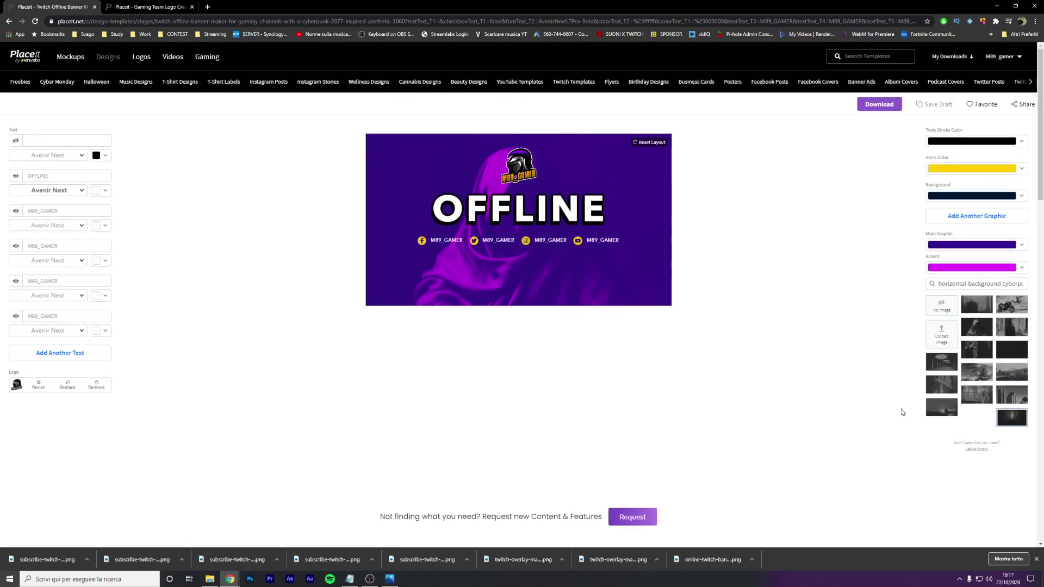
# Show the download size choices for the purple offline banner.
pyautogui.click(889, 108)
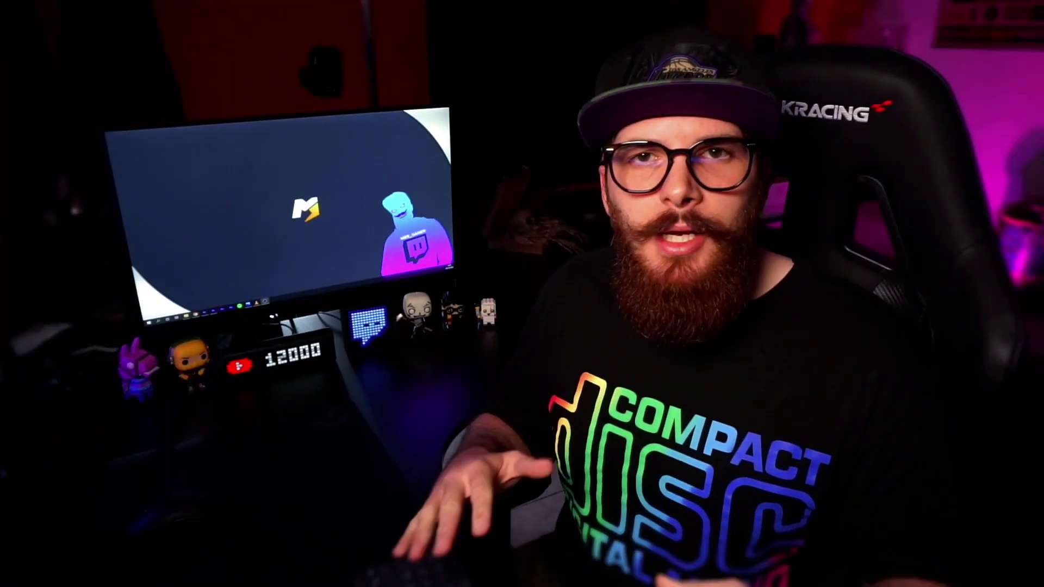